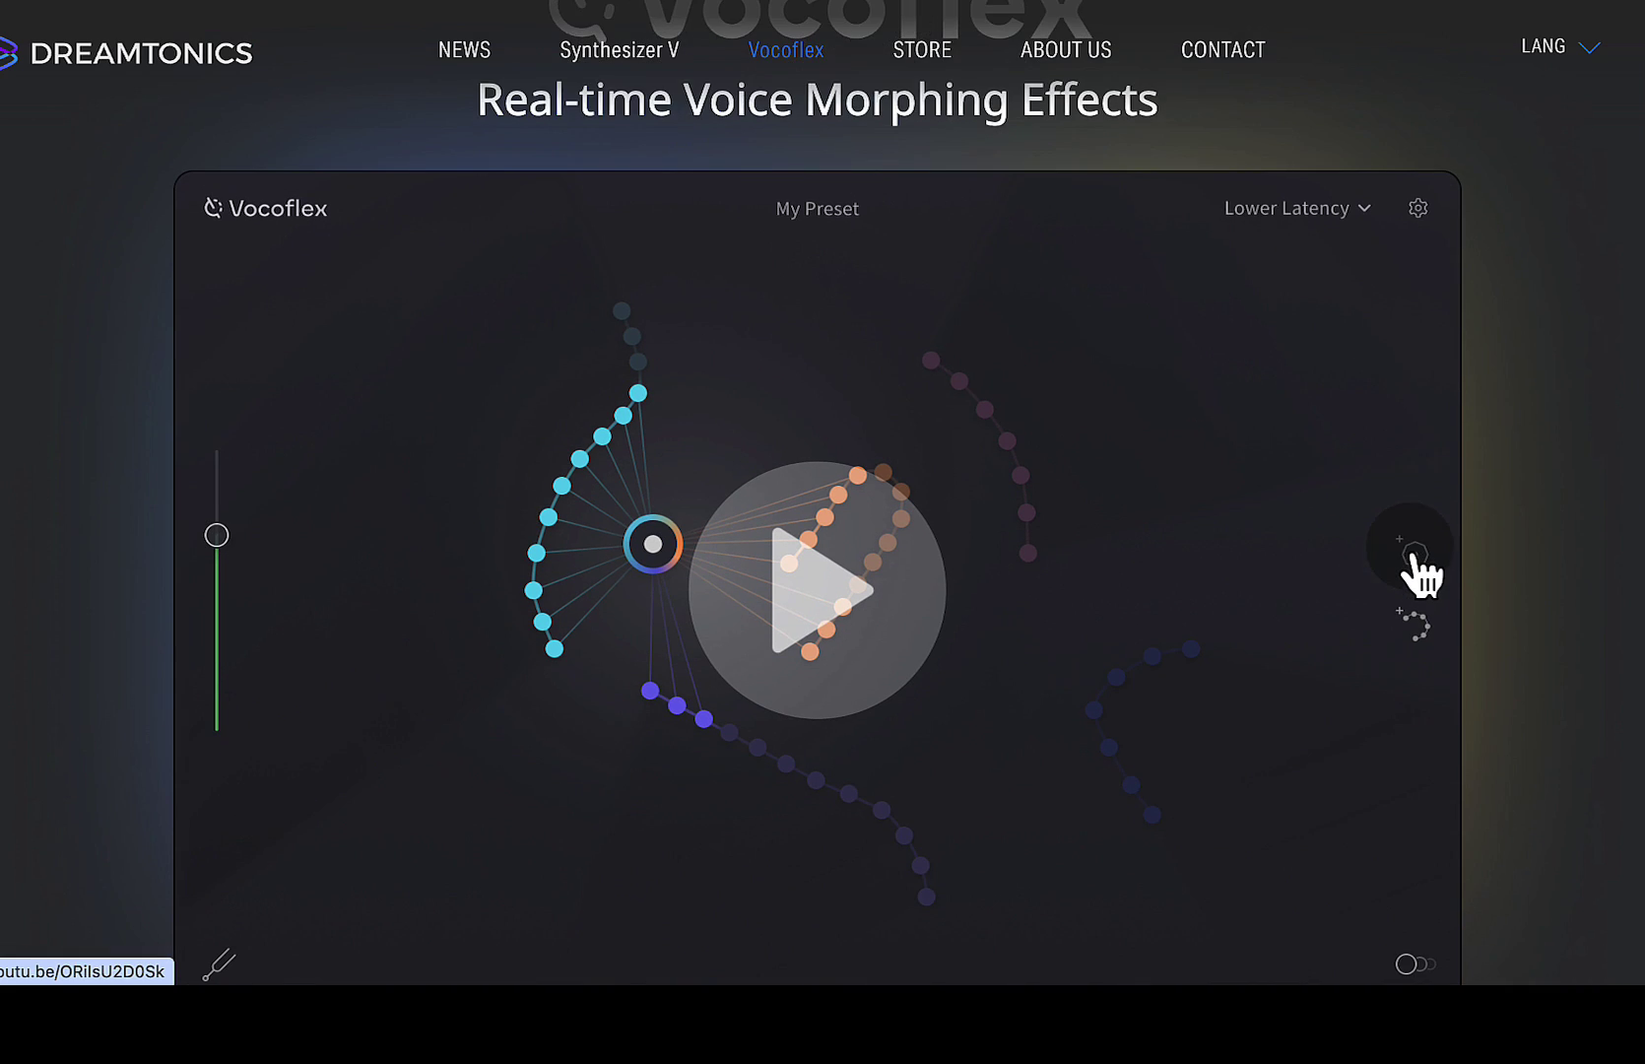
- Read the Vocoflex product page's introduction and its How Vocoflex Works section, covering file import, voice generation, voice input and mixing
{"action": "scroll", "coordinate": [1415, 559], "scroll_direction": "down", "scroll_amount": 3}
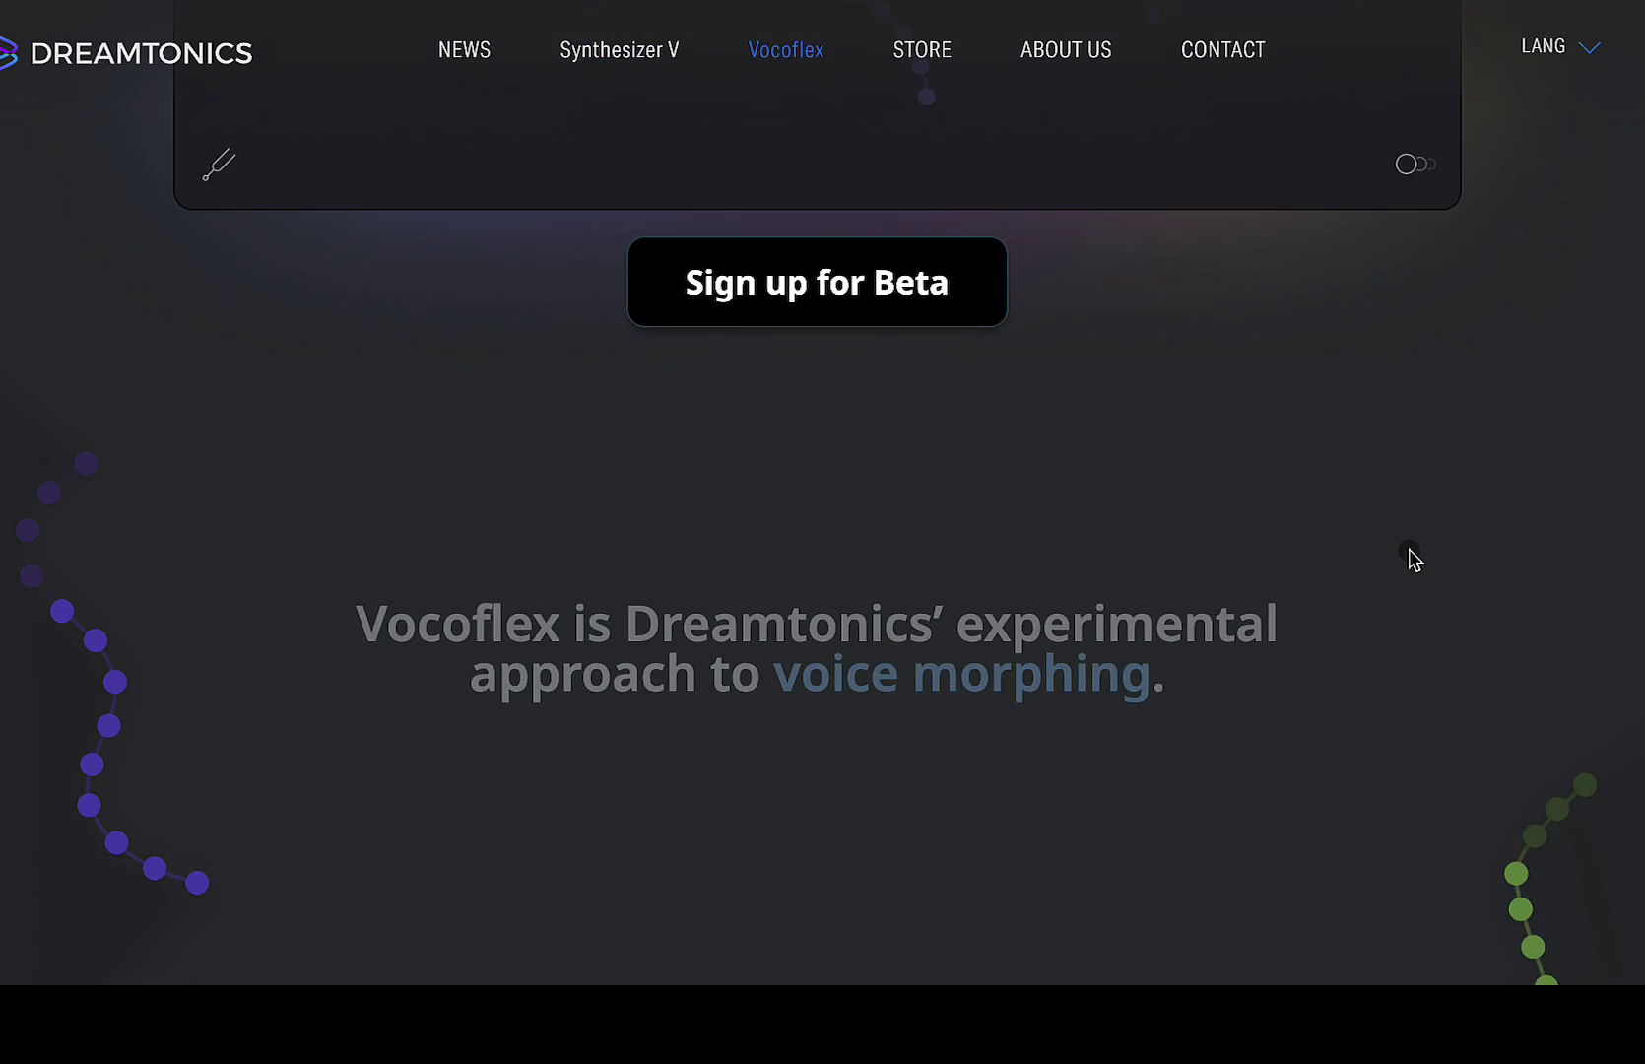
{"action": "scroll", "coordinate": [1351, 441], "scroll_direction": "down", "scroll_amount": 1}
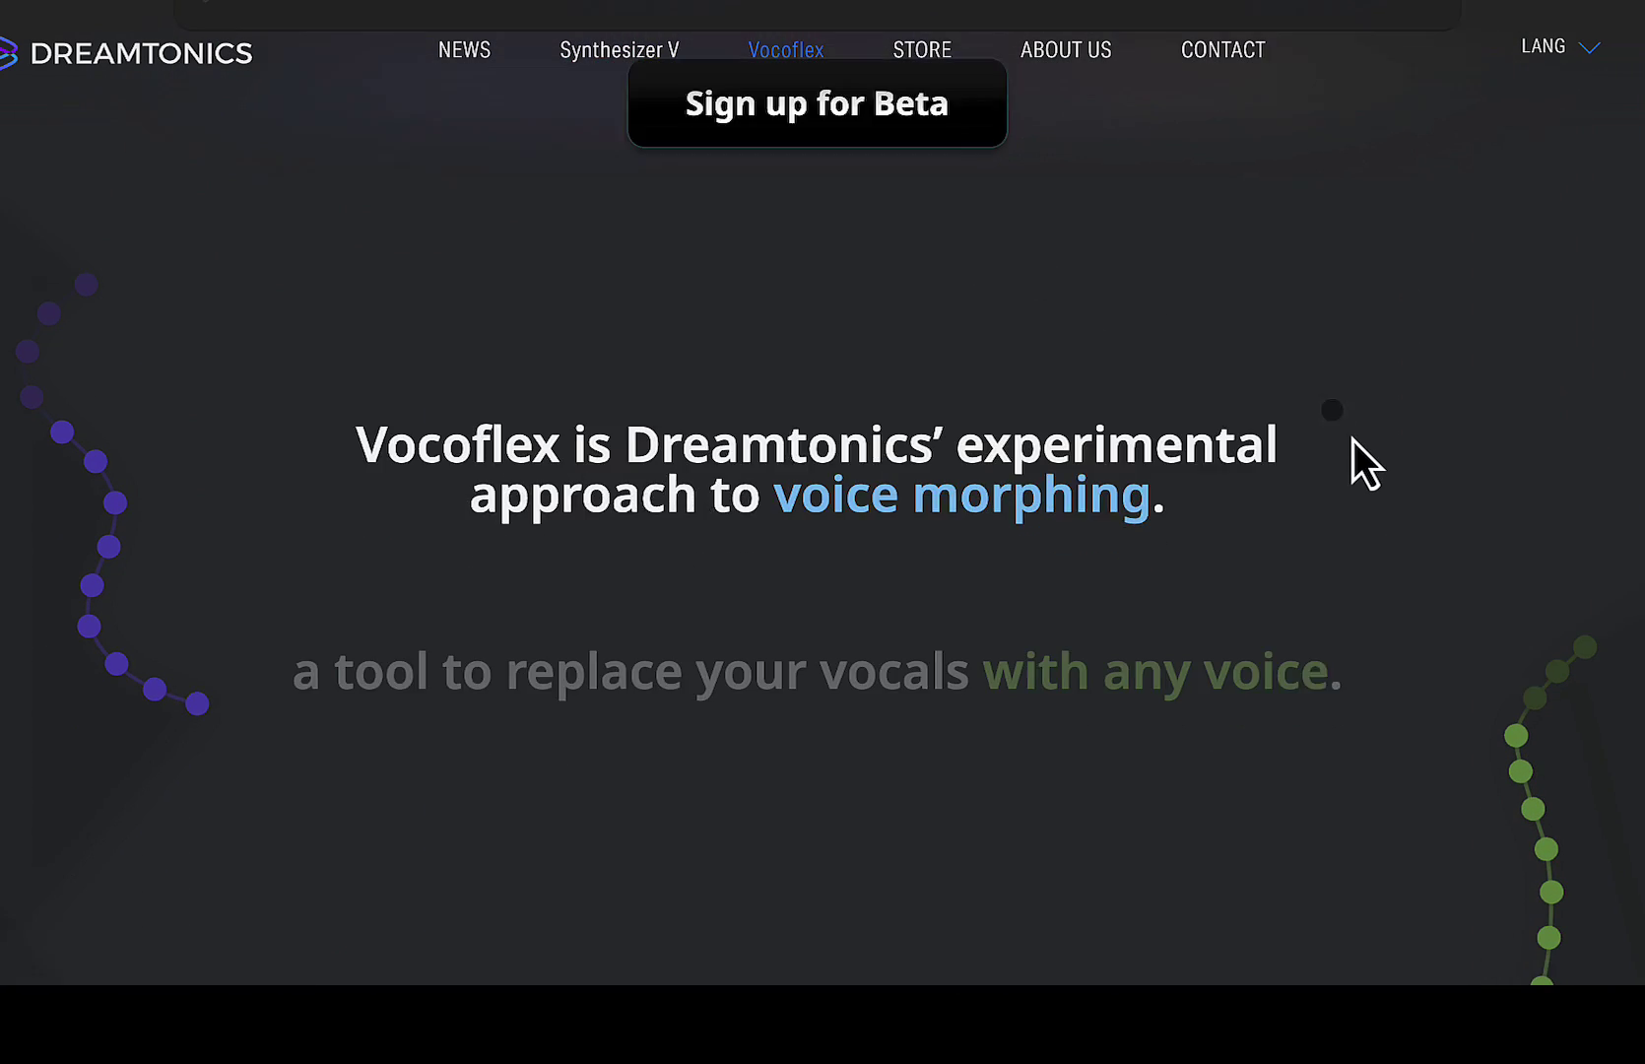
{"action": "scroll", "coordinate": [1348, 442], "scroll_direction": "down", "scroll_amount": 1}
{"action": "scroll", "coordinate": [1349, 441], "scroll_direction": "down", "scroll_amount": 3}
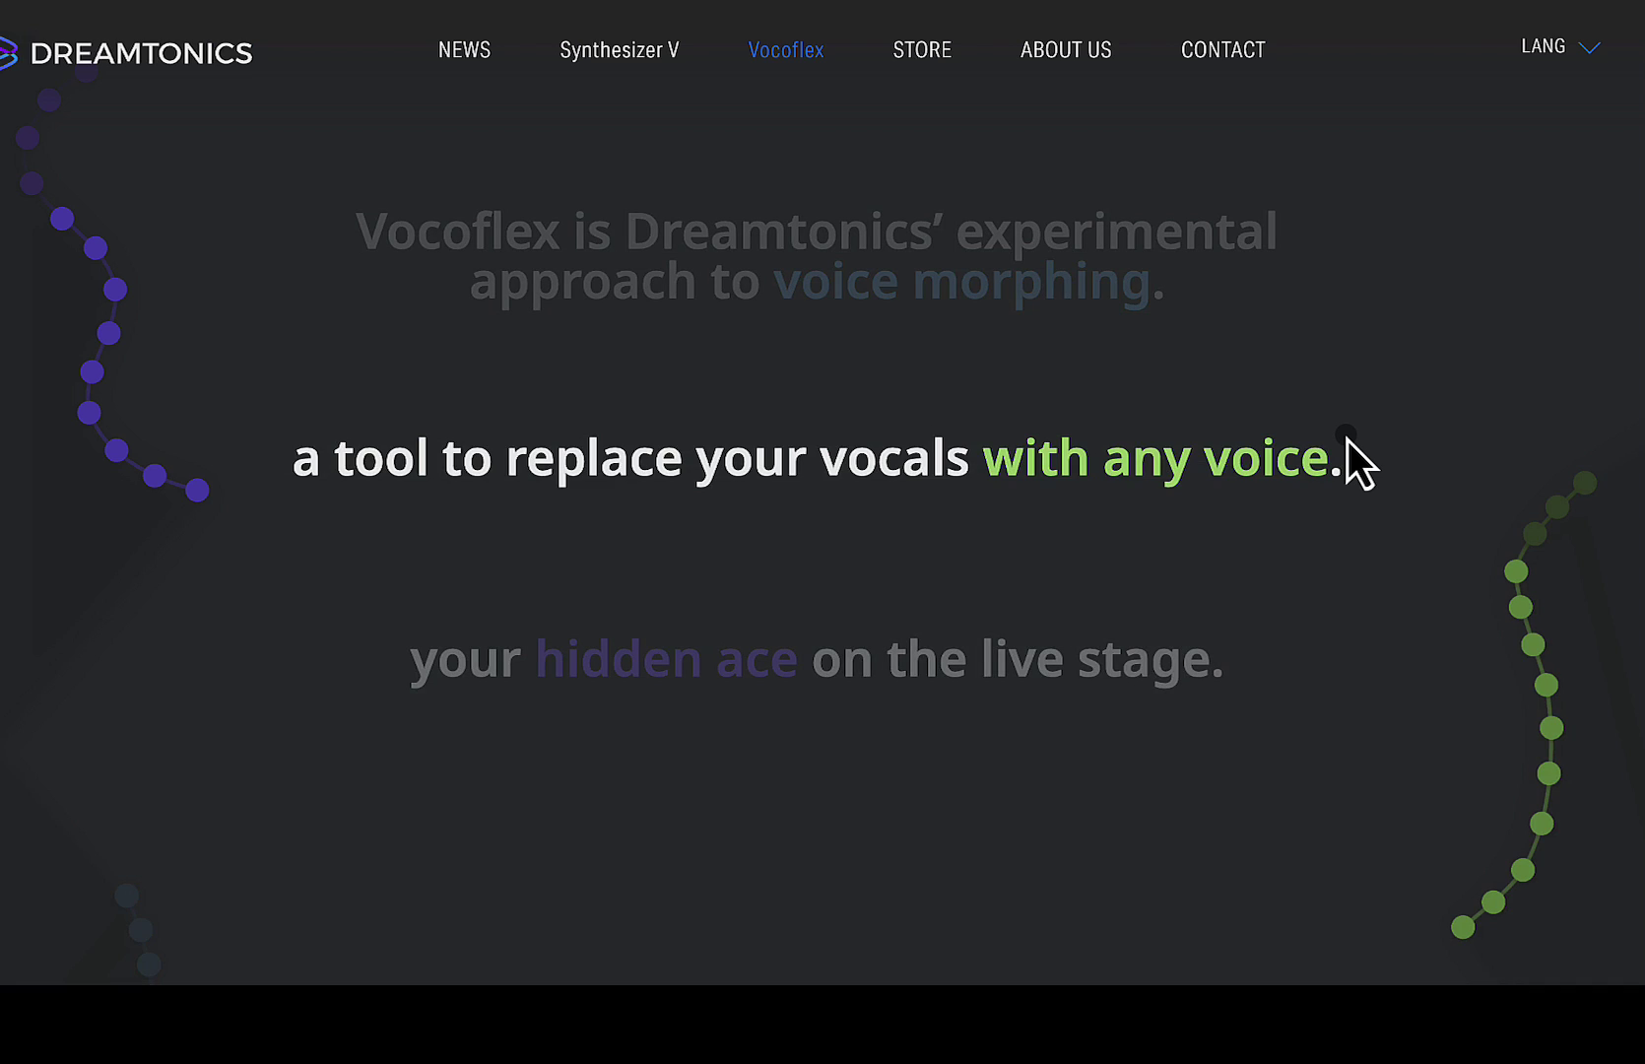
{"action": "scroll", "coordinate": [1348, 440], "scroll_direction": "down", "scroll_amount": 8}
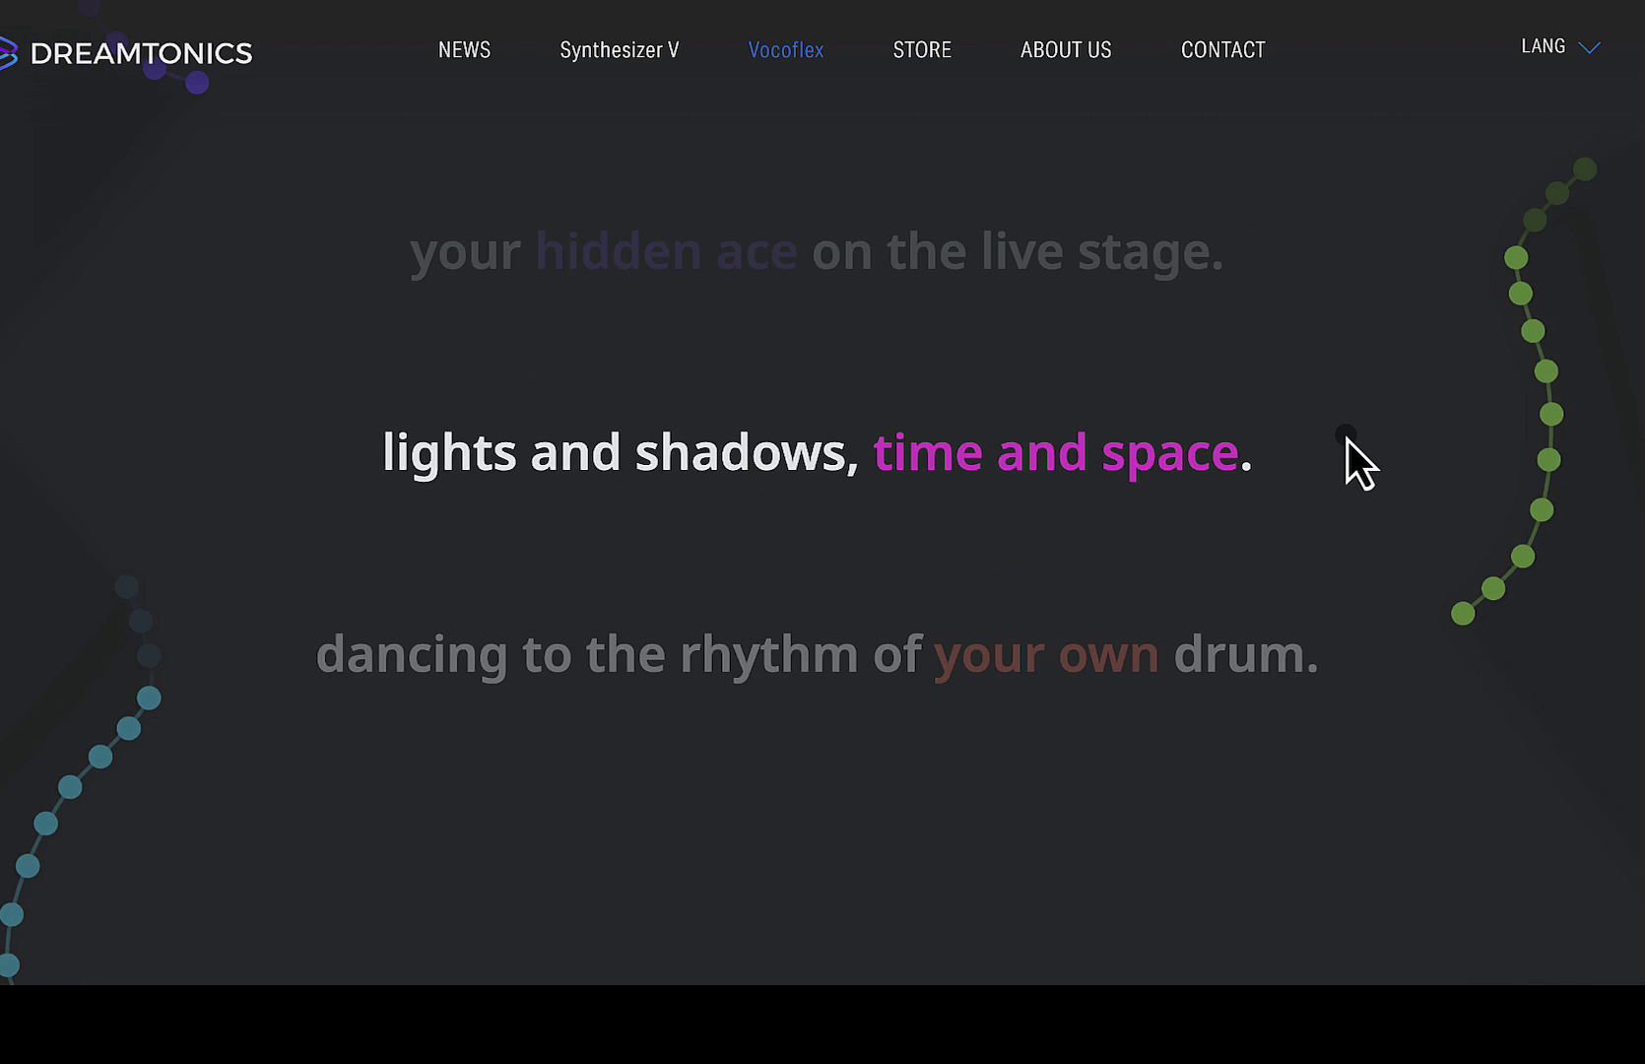
{"action": "scroll", "coordinate": [1349, 441], "scroll_direction": "down", "scroll_amount": 10}
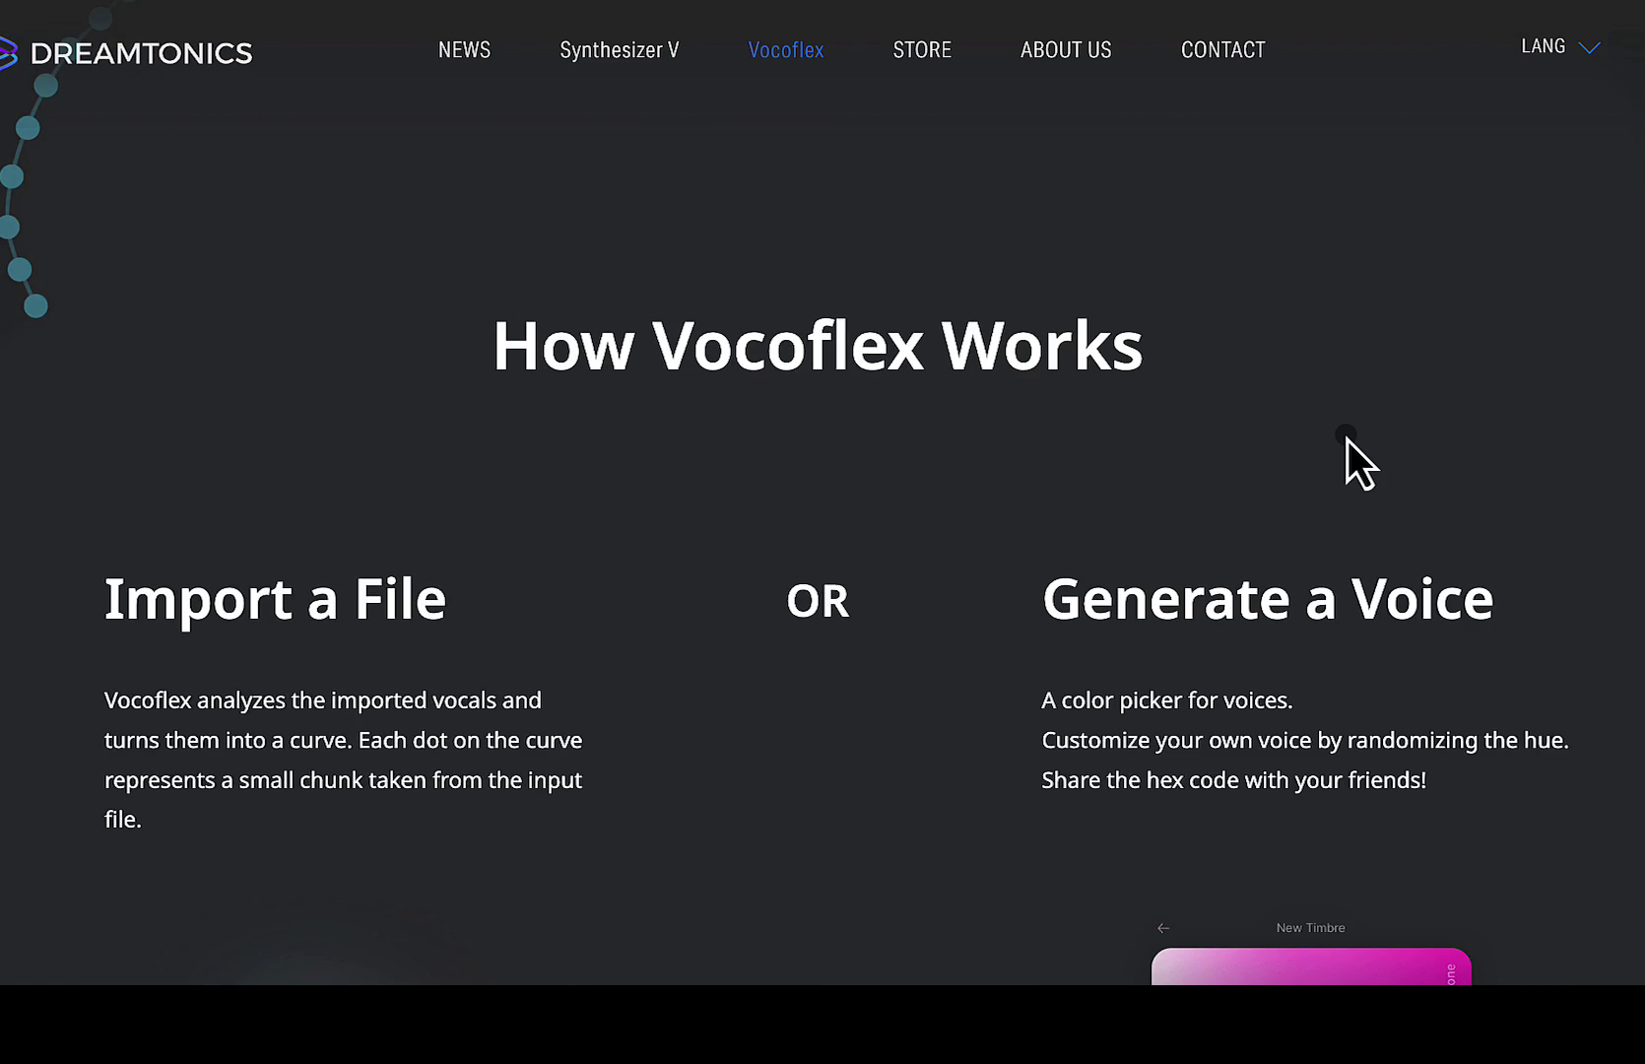
{"action": "scroll", "coordinate": [257, 155], "scroll_direction": "up", "scroll_amount": 1}
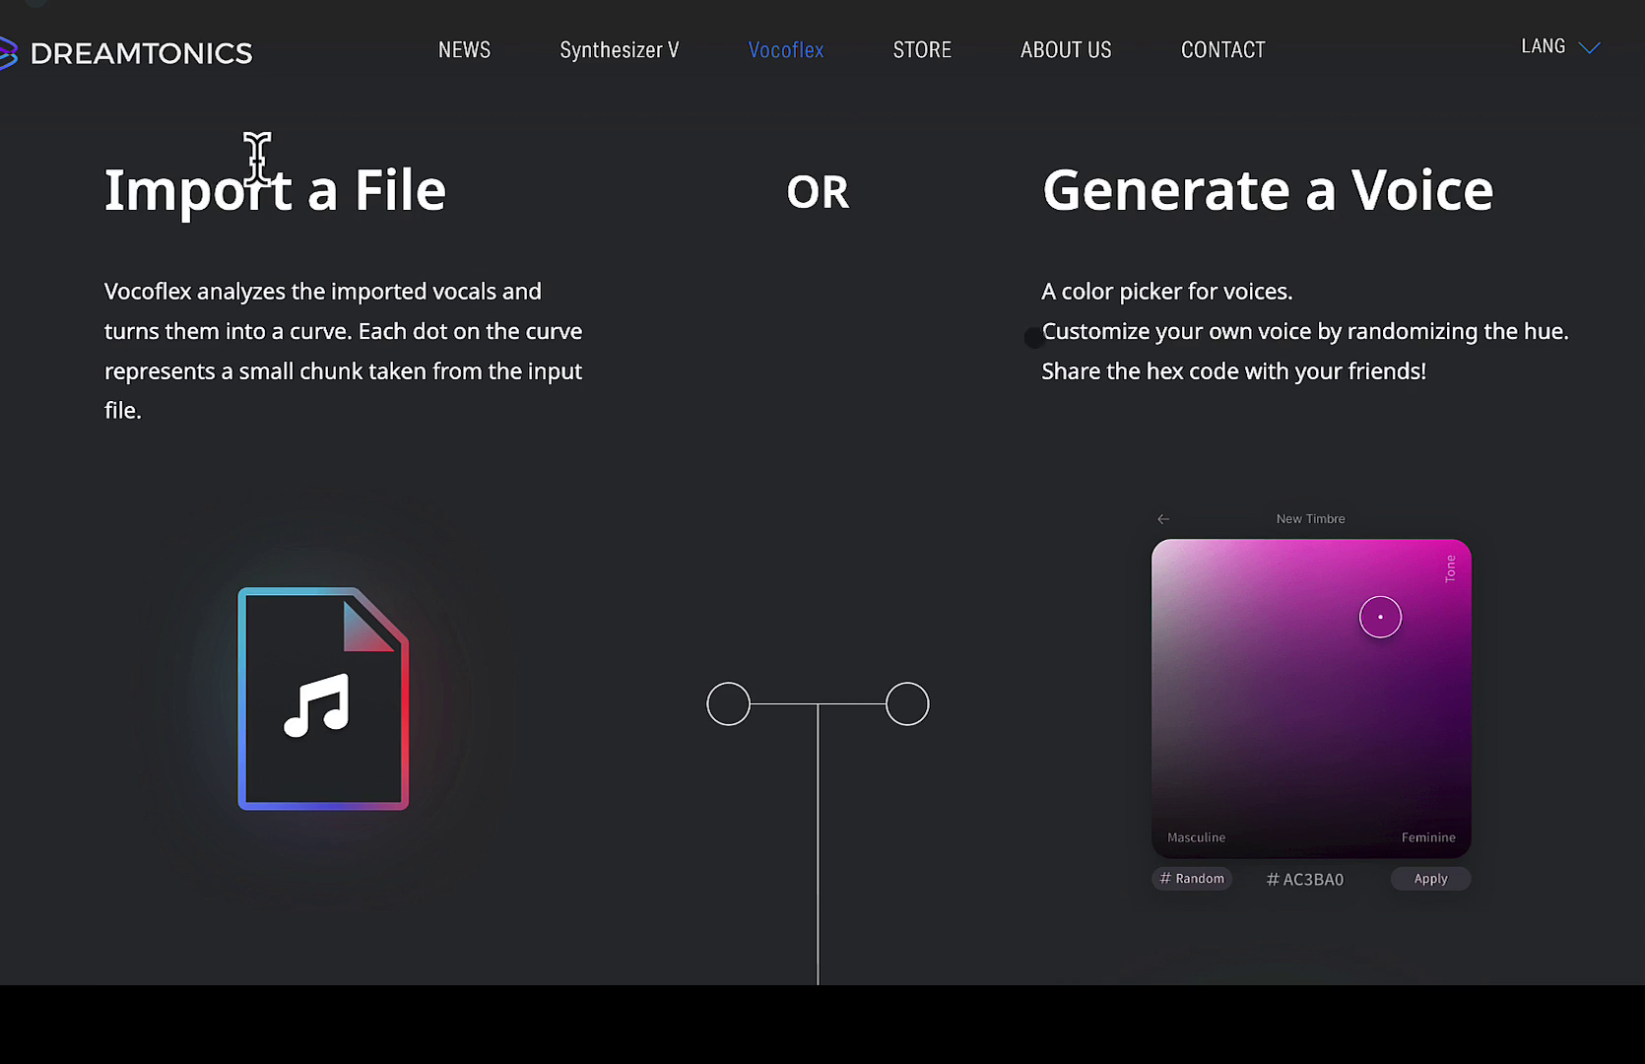
{"action": "scroll", "coordinate": [493, 438], "scroll_direction": "down", "scroll_amount": 2}
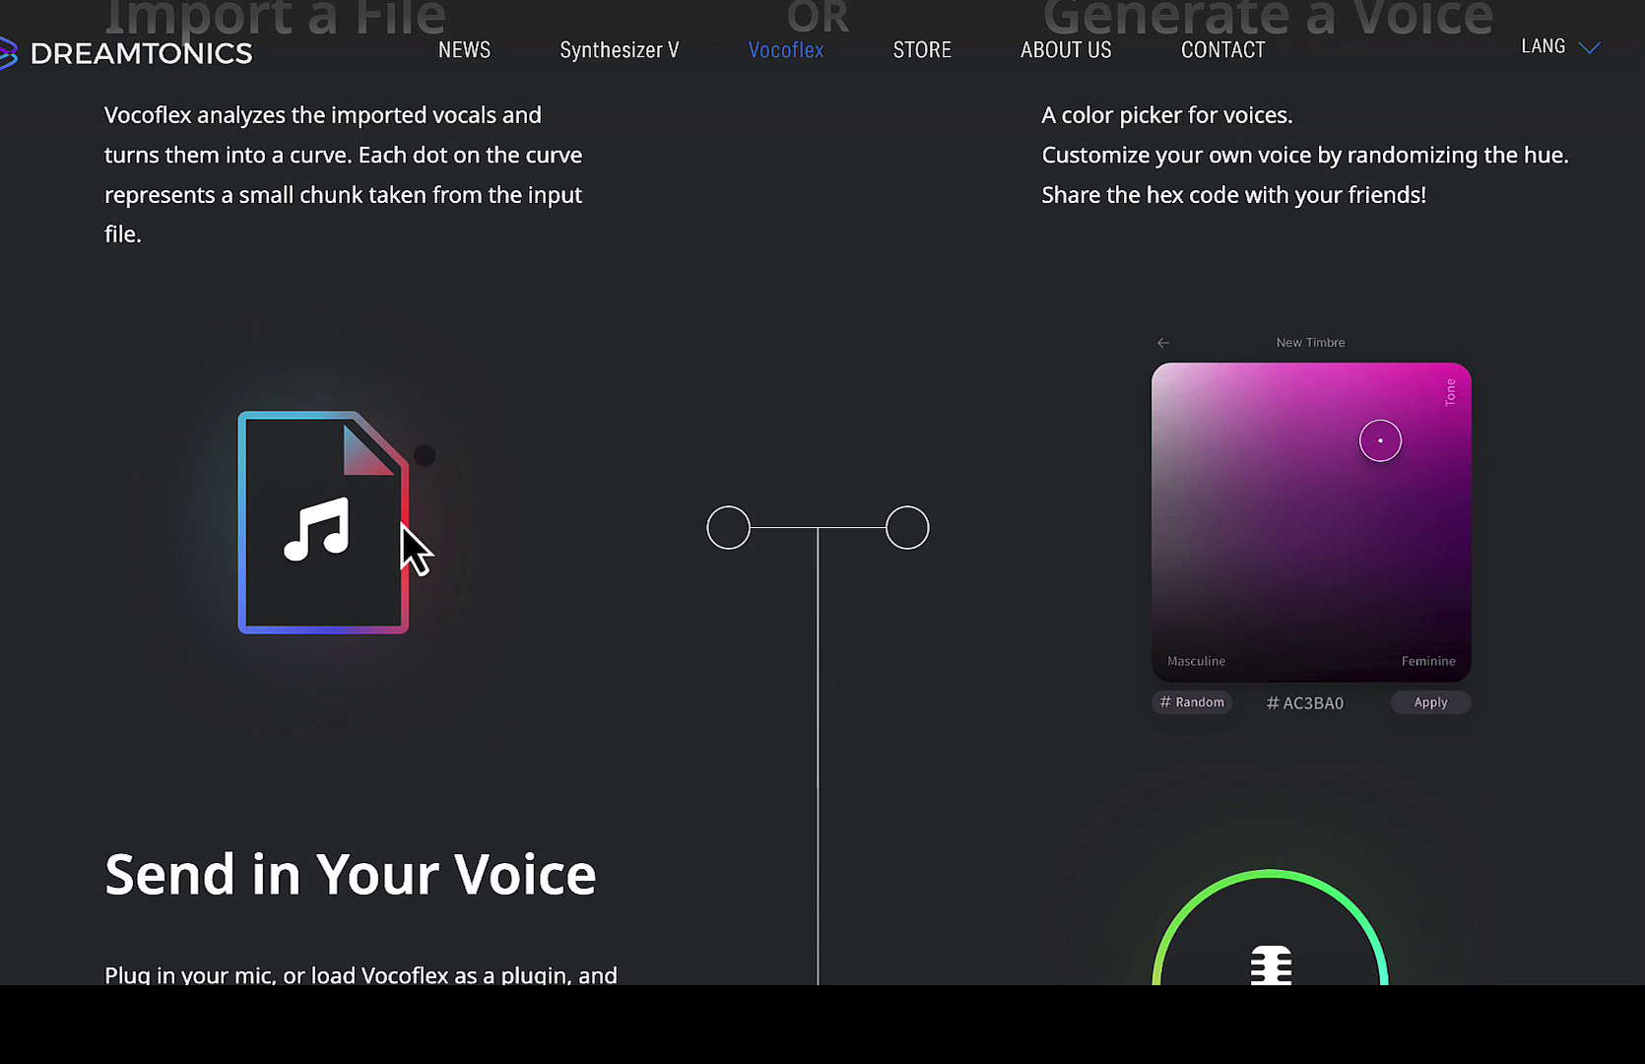
{"action": "scroll", "coordinate": [530, 525], "scroll_direction": "down", "scroll_amount": 3}
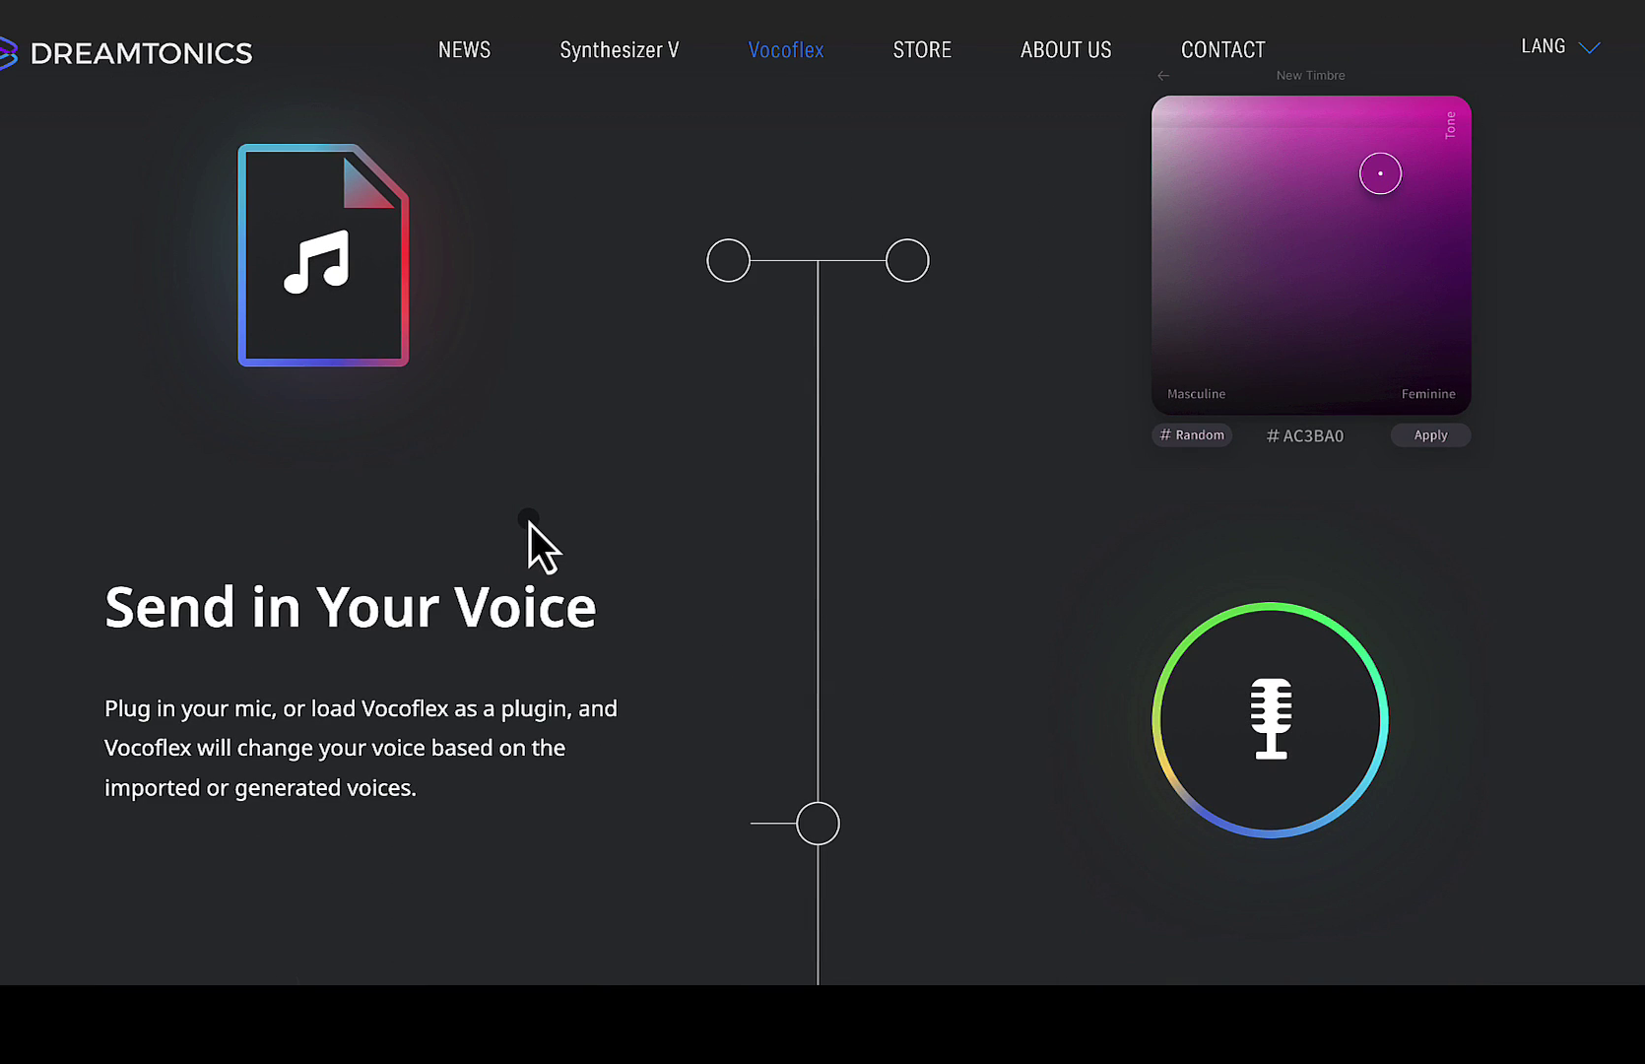
{"action": "scroll", "coordinate": [1049, 503], "scroll_direction": "down", "scroll_amount": 2}
{"action": "scroll", "coordinate": [1039, 496], "scroll_direction": "down", "scroll_amount": 5}
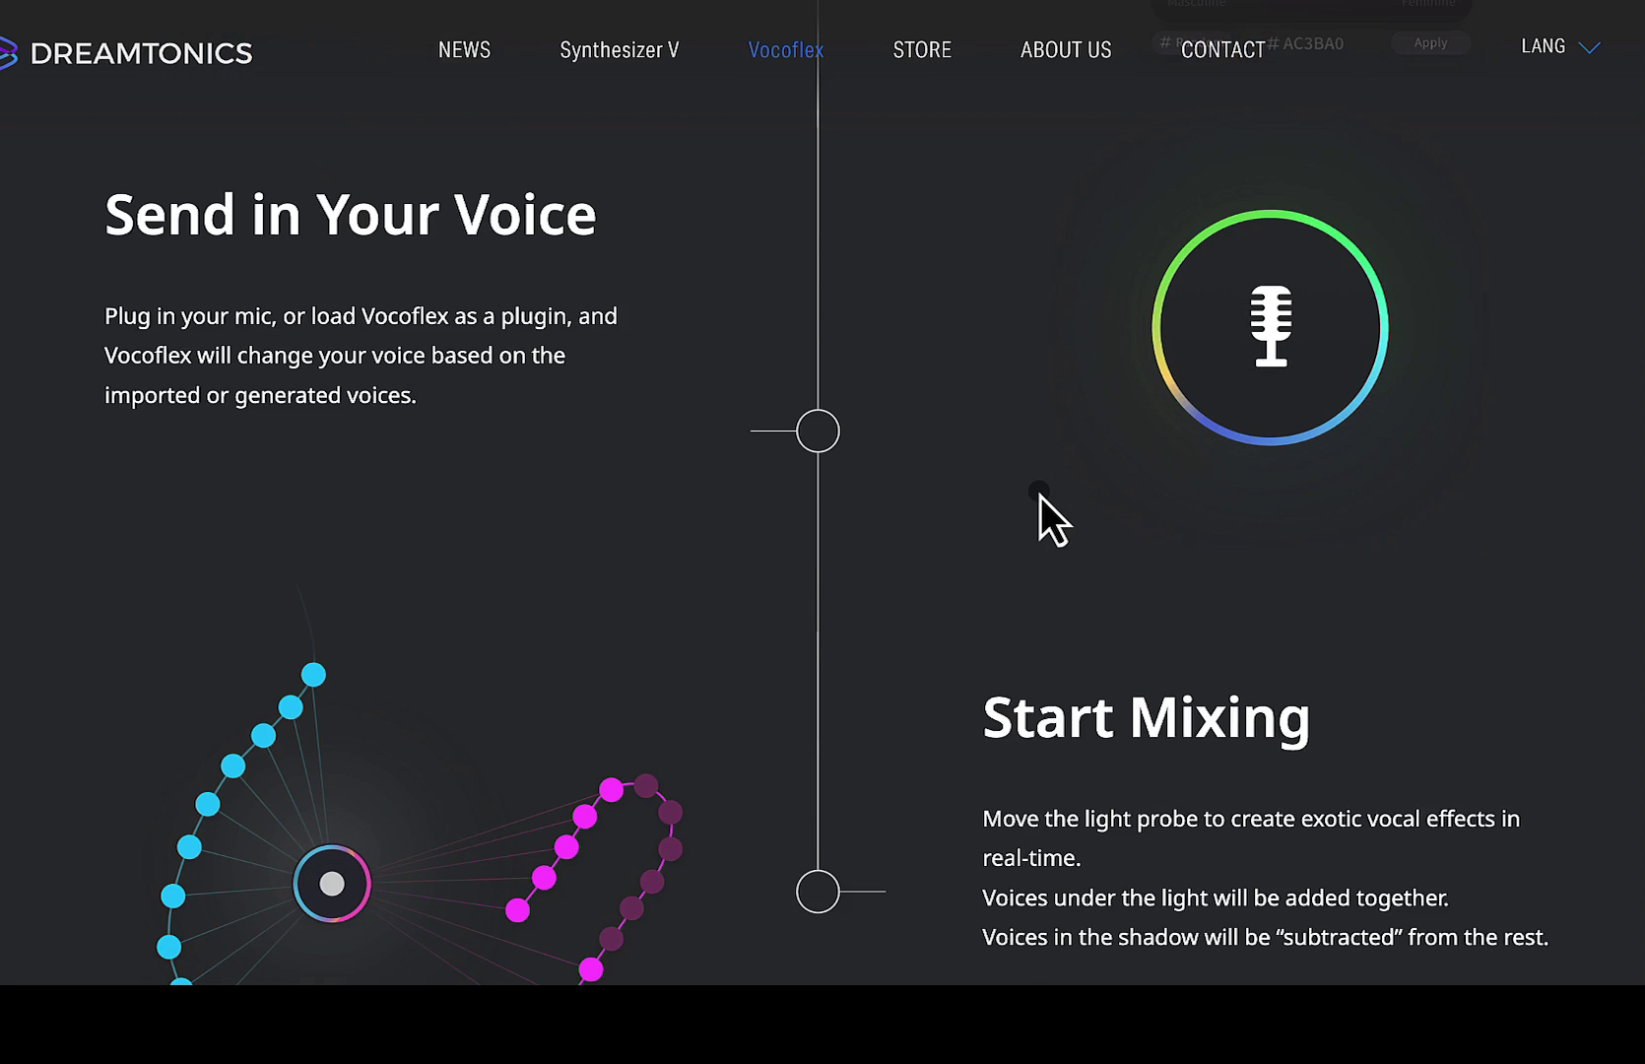
- Examine the Vocoflex page's Safety and Fairness section and the beta testing program details
{"action": "scroll", "coordinate": [1039, 497], "scroll_direction": "down", "scroll_amount": 4}
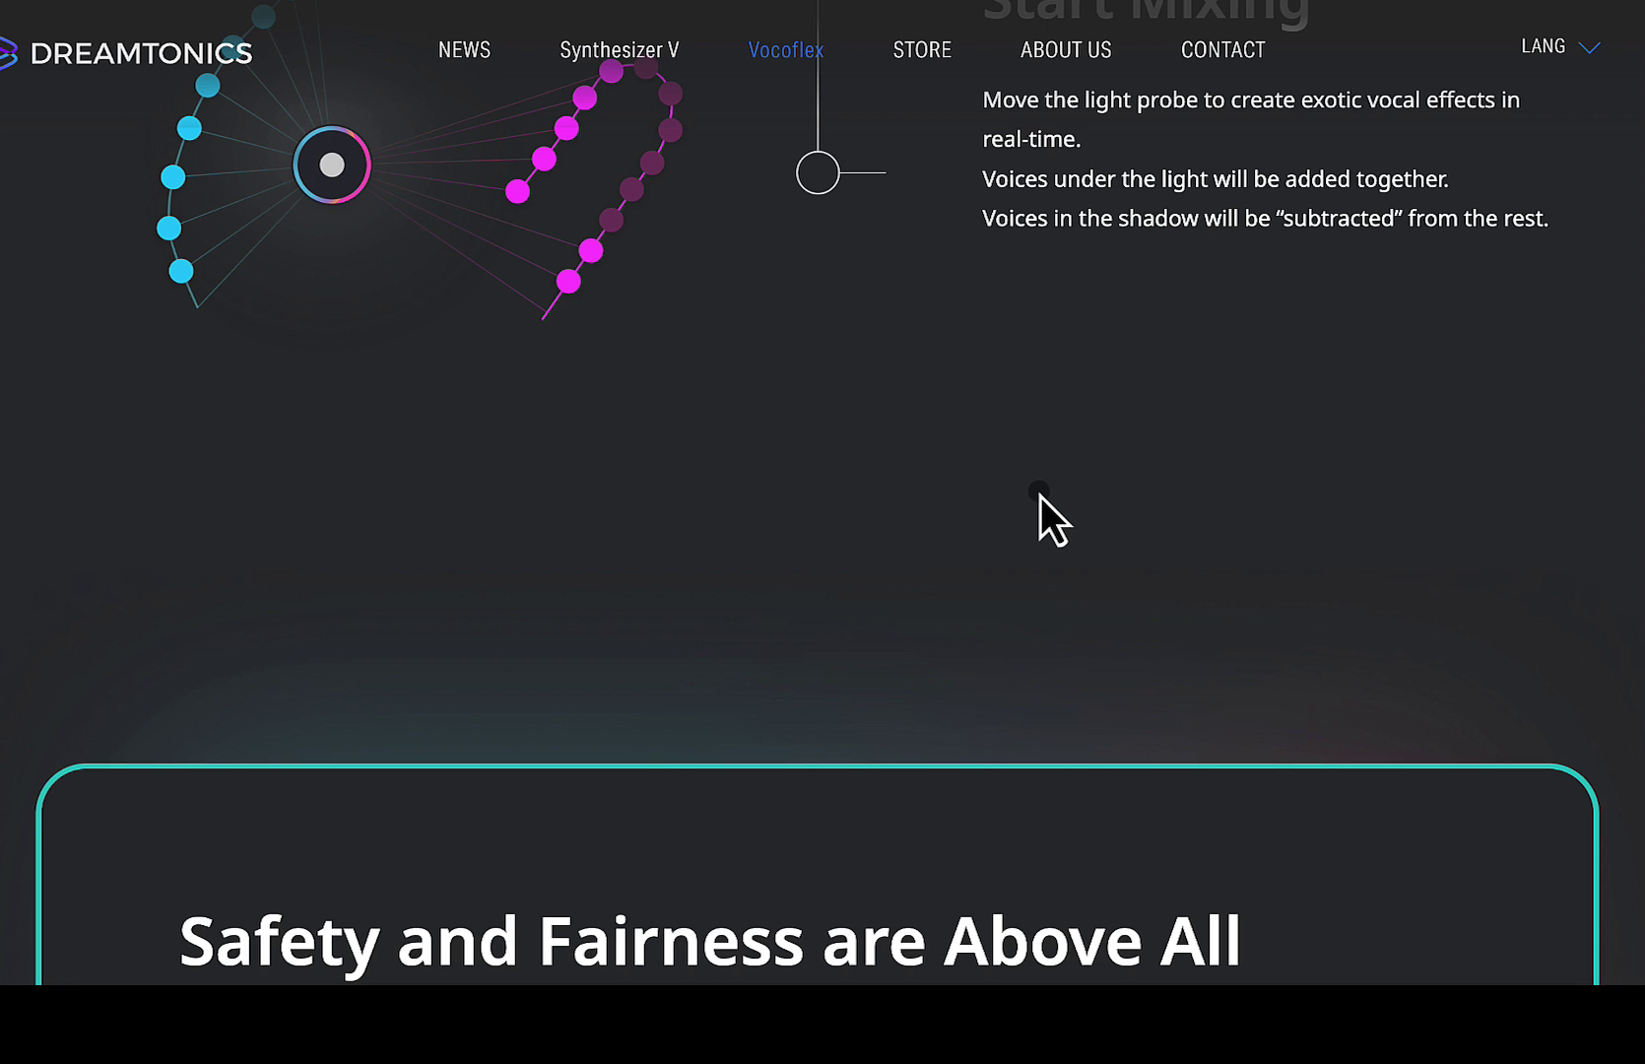
{"action": "scroll", "coordinate": [1040, 497], "scroll_direction": "down", "scroll_amount": 3}
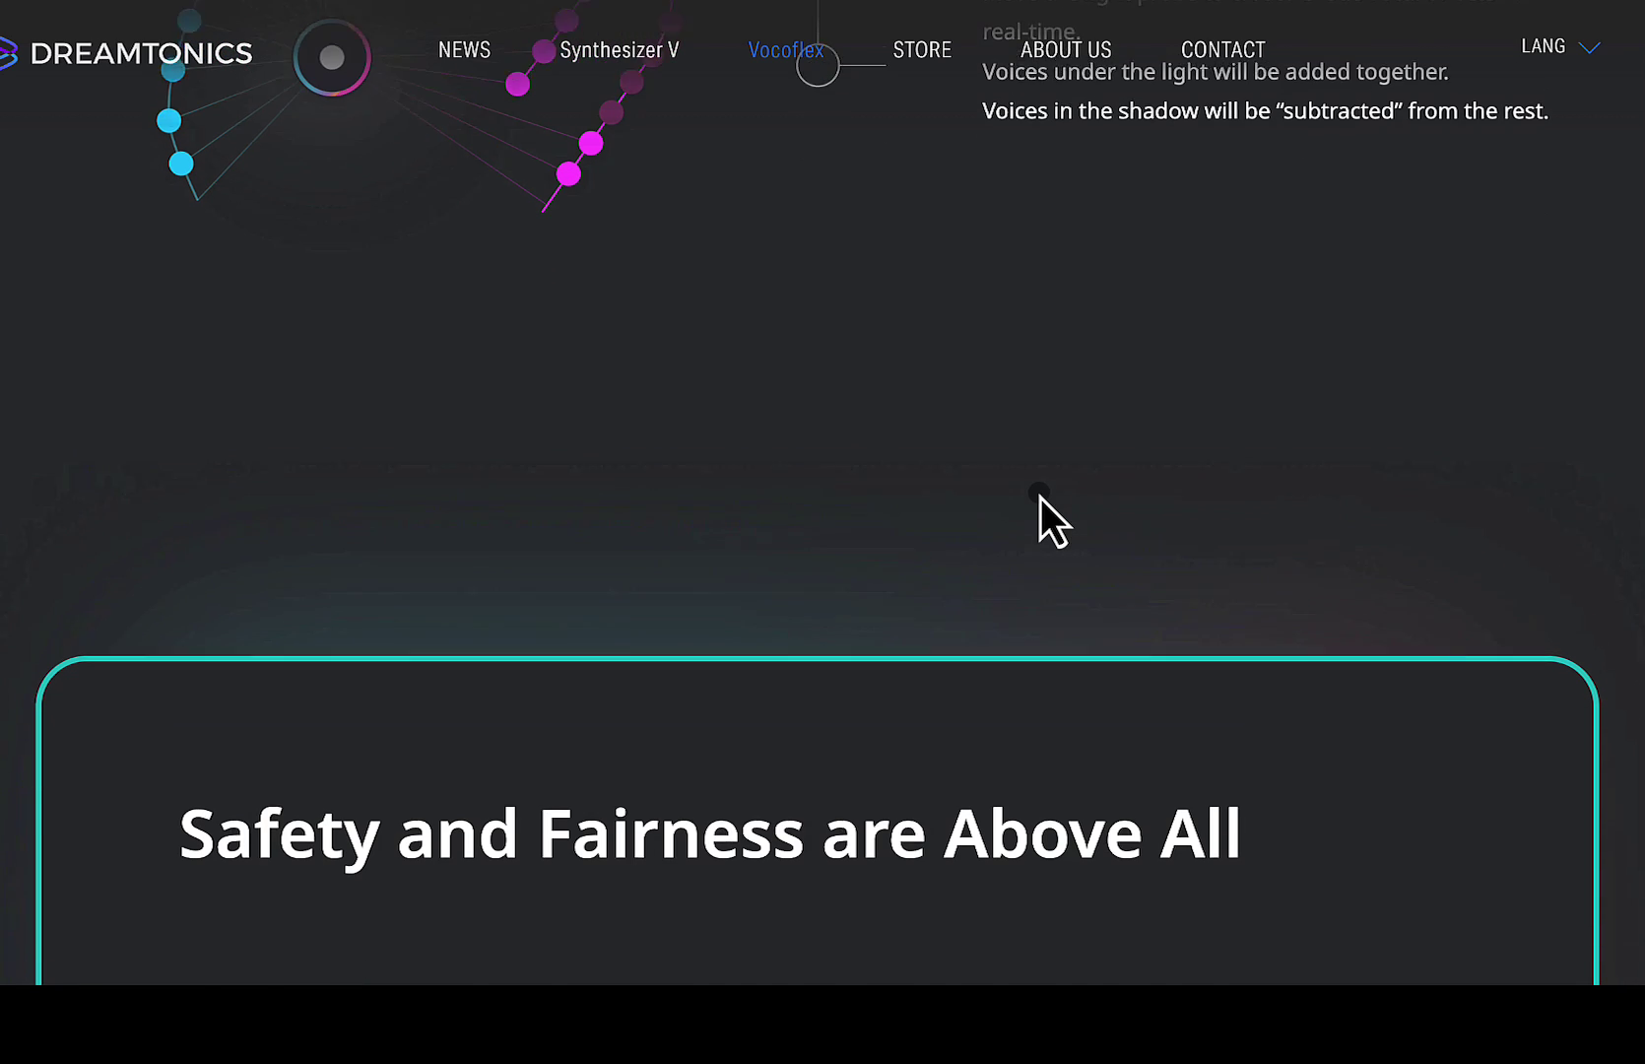
{"action": "scroll", "coordinate": [1041, 501], "scroll_direction": "down", "scroll_amount": 3}
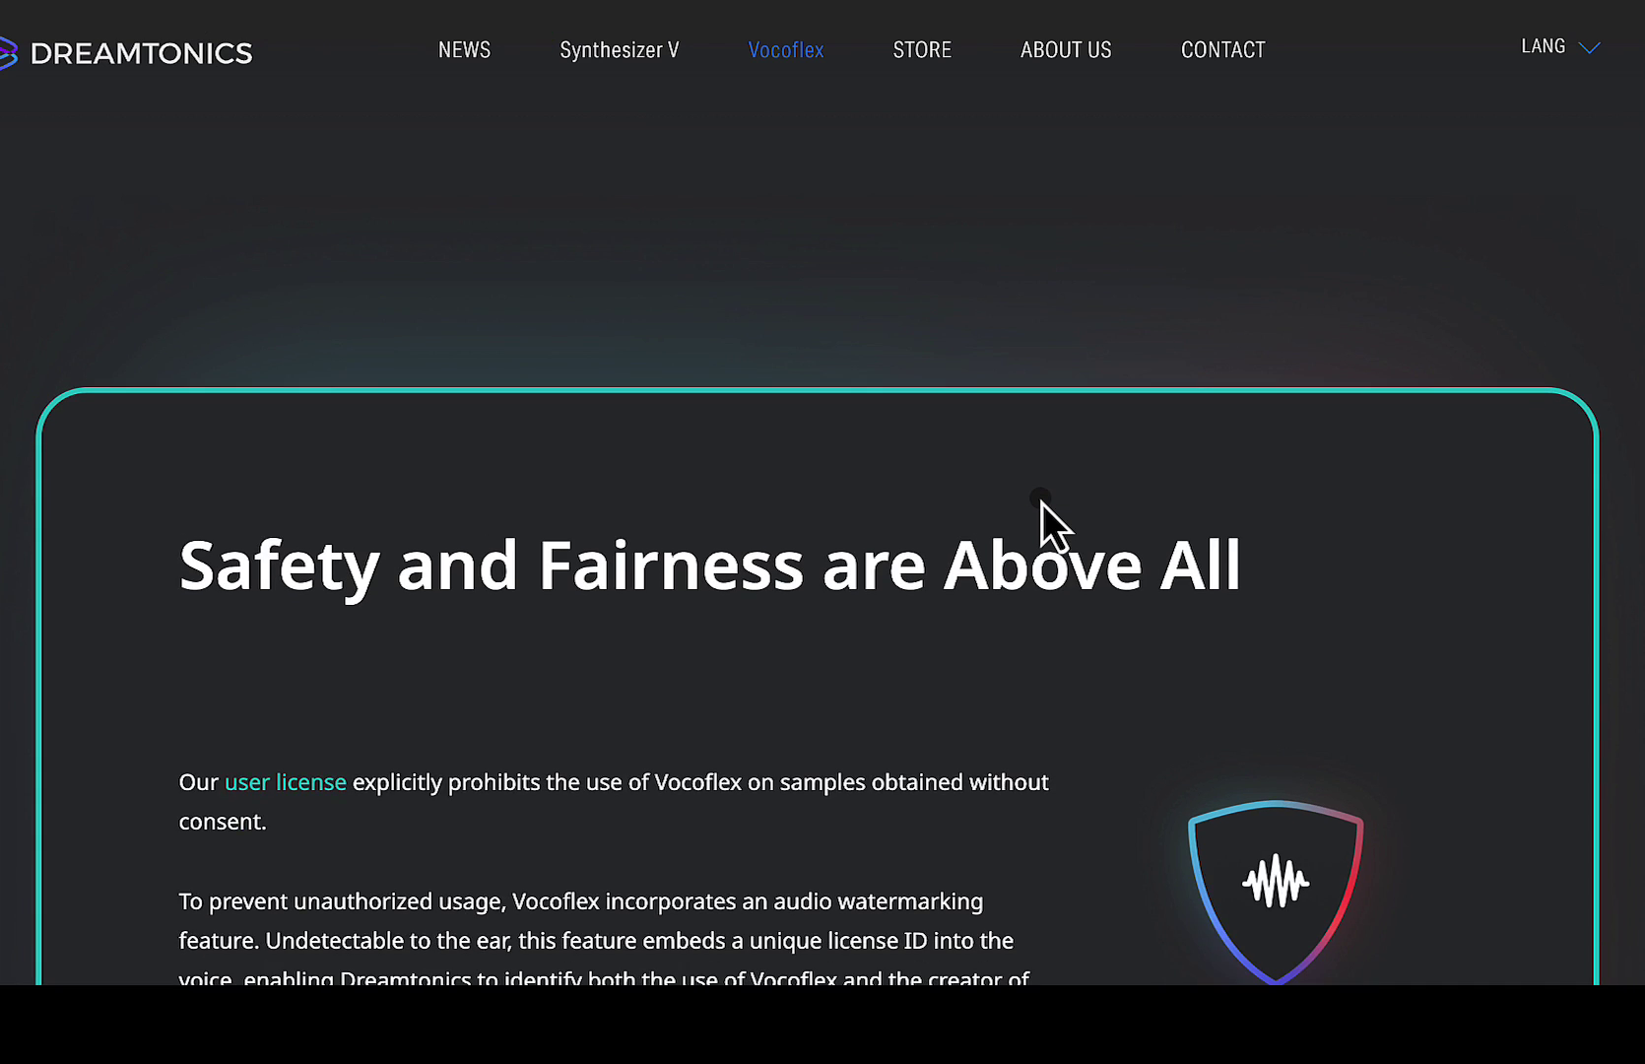
{"action": "scroll", "coordinate": [1043, 503], "scroll_direction": "down", "scroll_amount": 1}
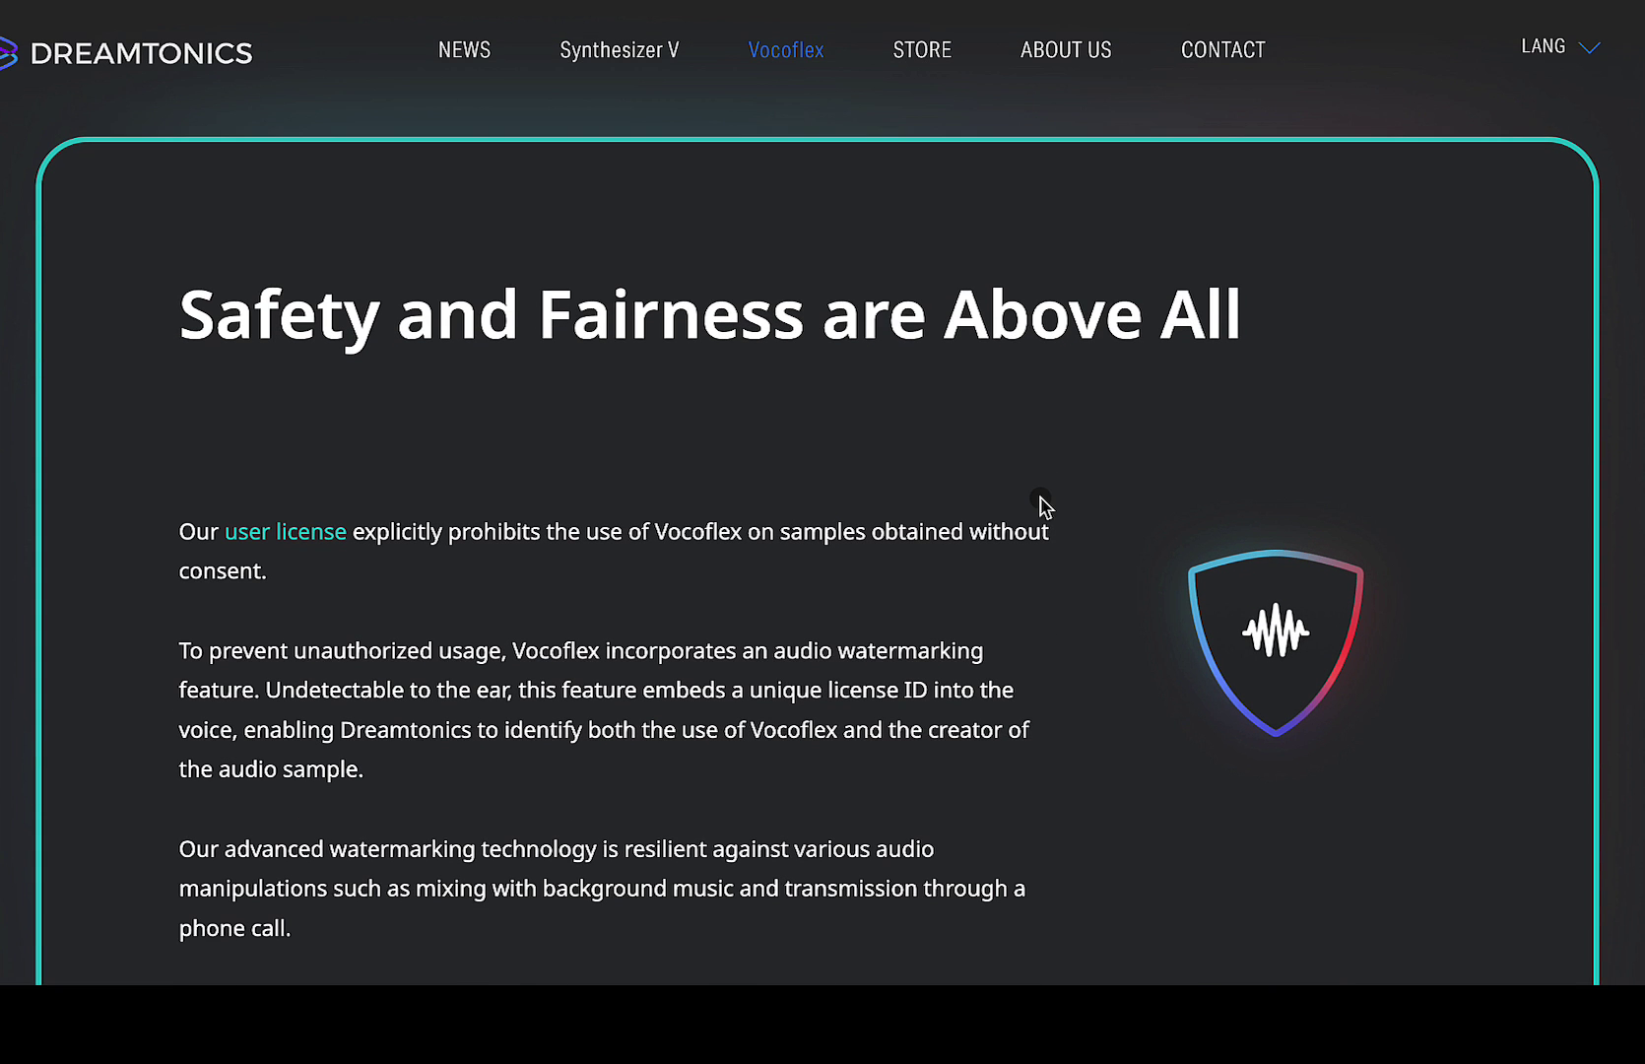
{"action": "scroll", "coordinate": [1042, 500], "scroll_direction": "down", "scroll_amount": 2}
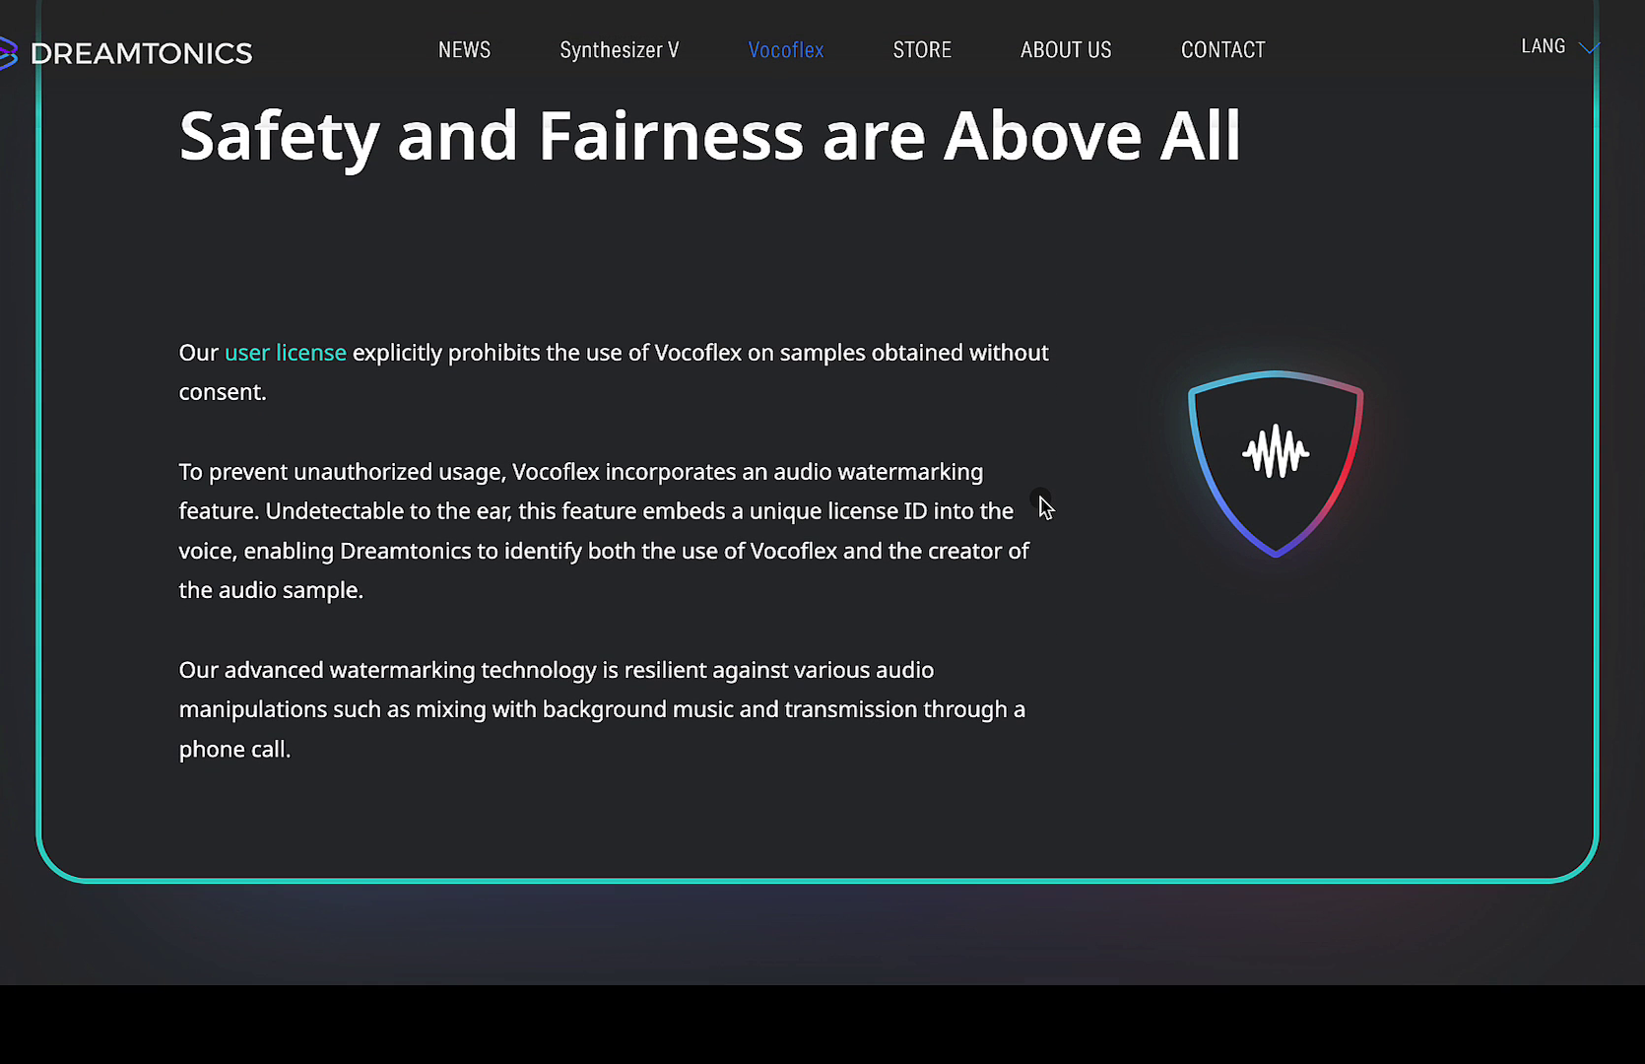
{"action": "scroll", "coordinate": [1044, 505], "scroll_direction": "down", "scroll_amount": 4}
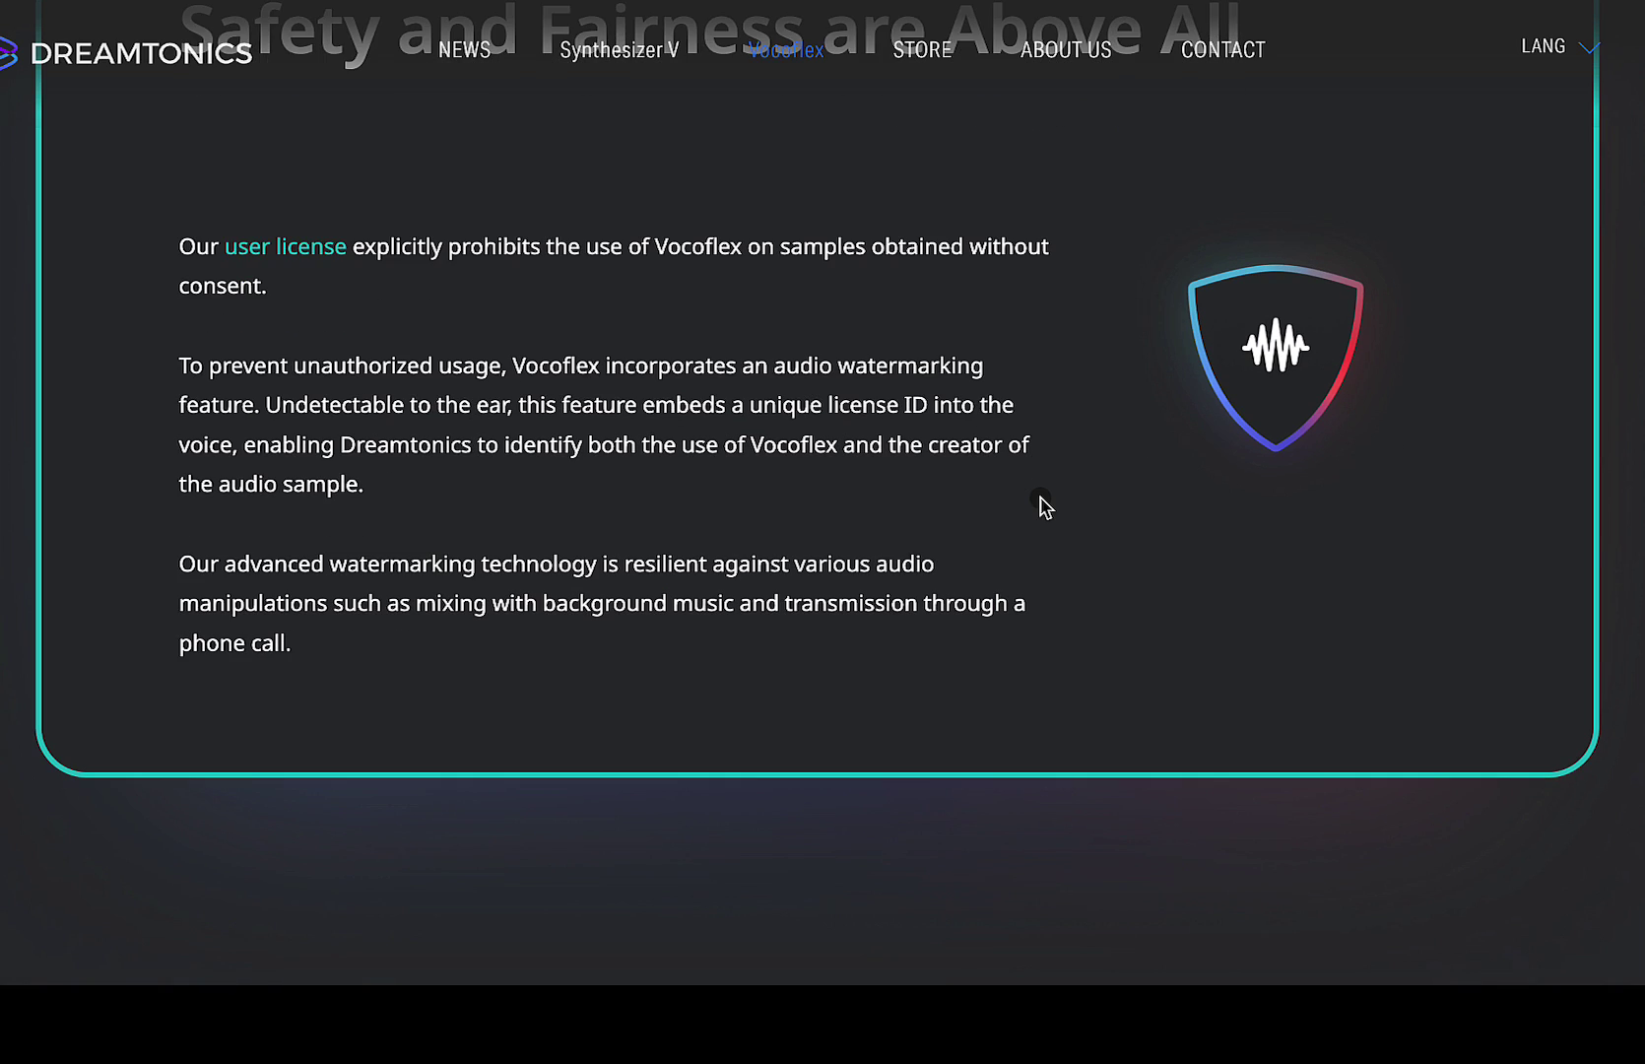
{"action": "scroll", "coordinate": [1044, 505], "scroll_direction": "down", "scroll_amount": 5}
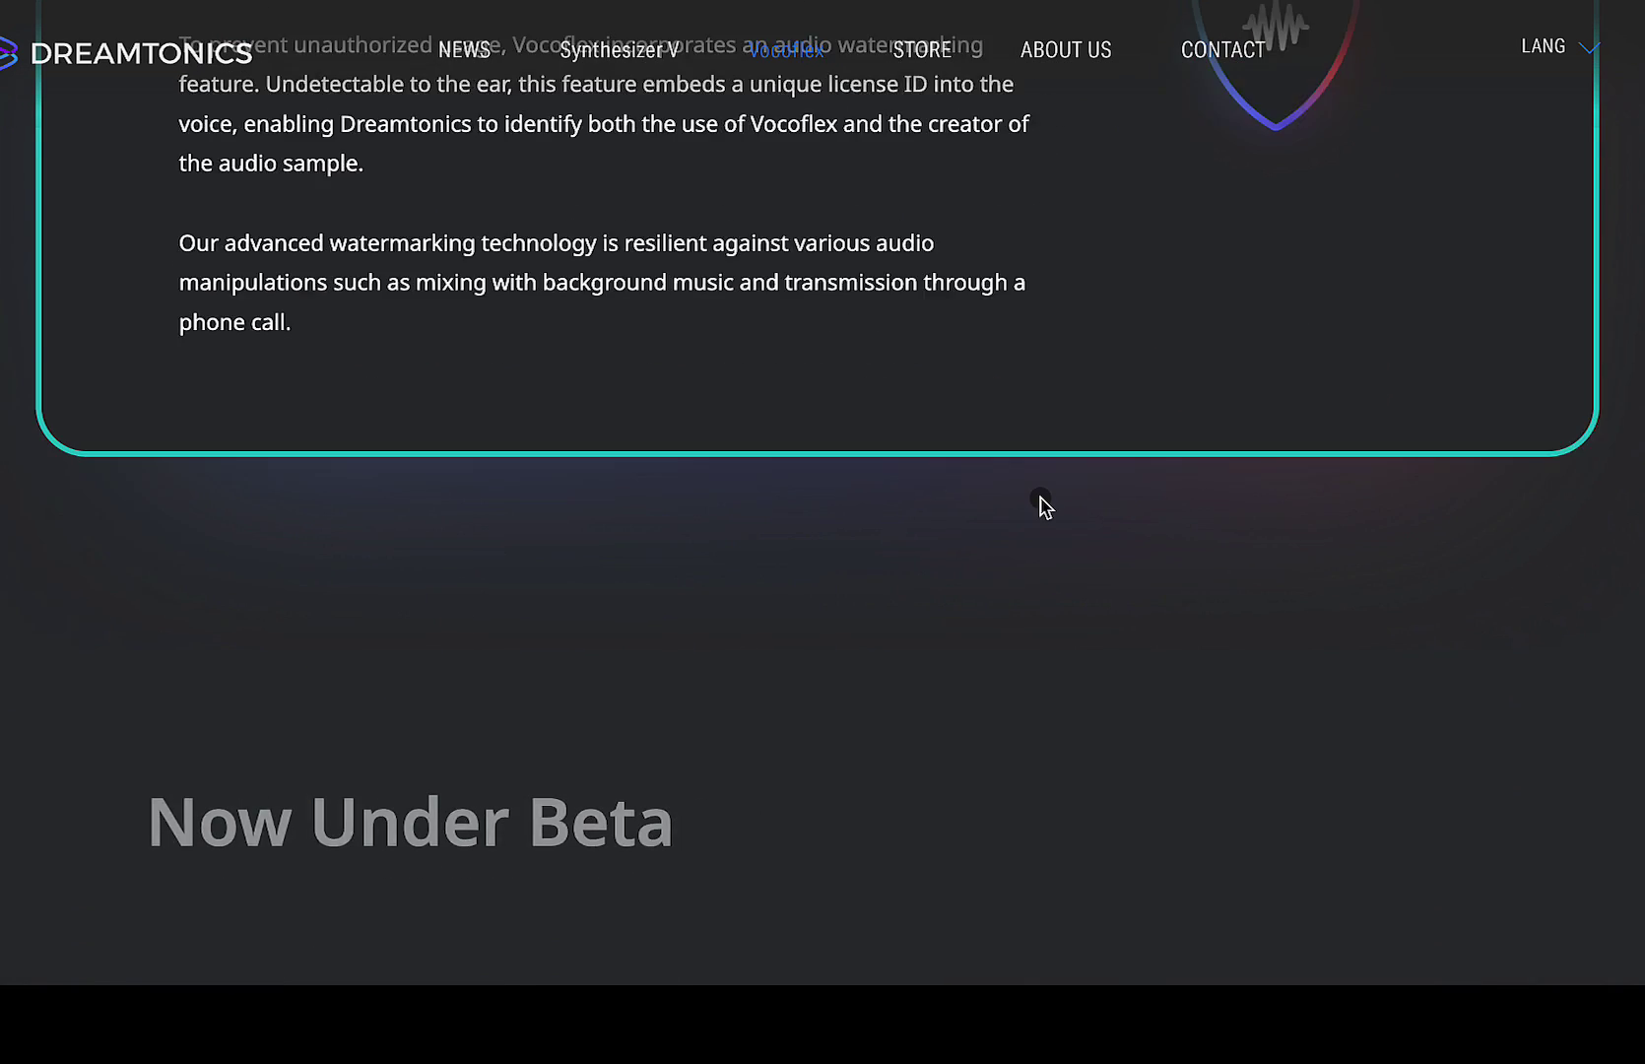
{"action": "scroll", "coordinate": [1044, 505], "scroll_direction": "down", "scroll_amount": 2}
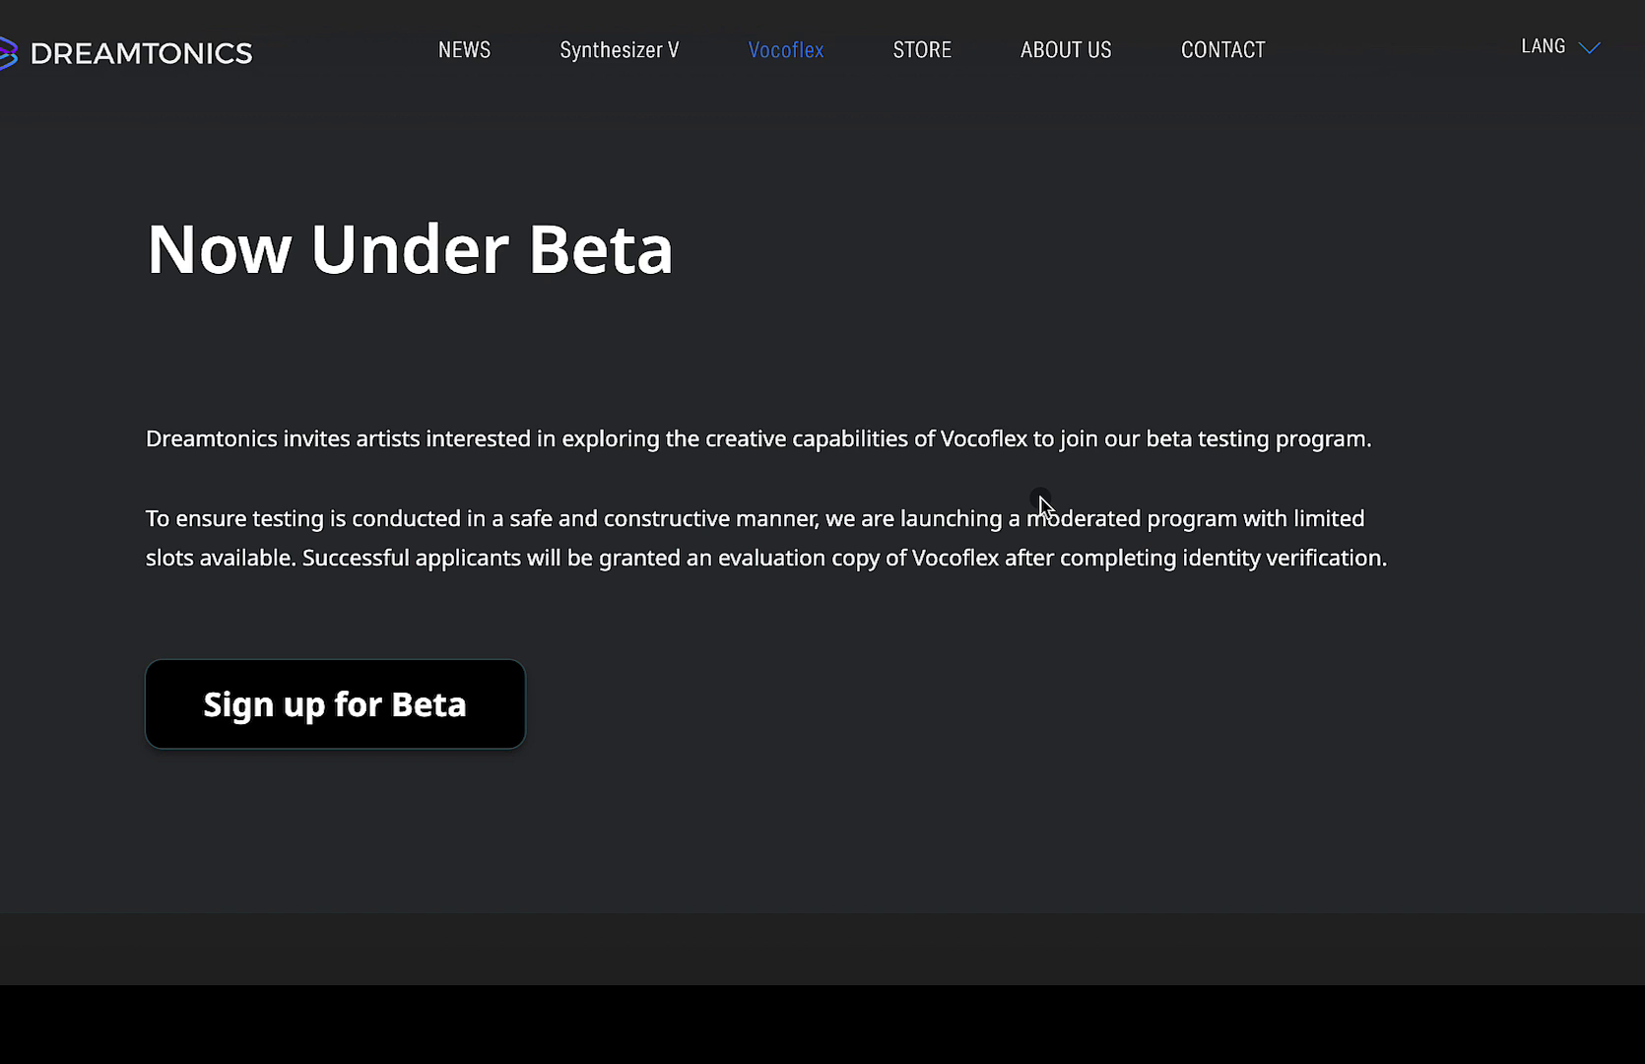
- Switch to Logic Pro and move Vocoflex's light probe above the yo-yos mars curve and back between the three voice curves
{"action": "key", "text": "super+Tab"}
{"action": "key", "text": "super+Tab"}
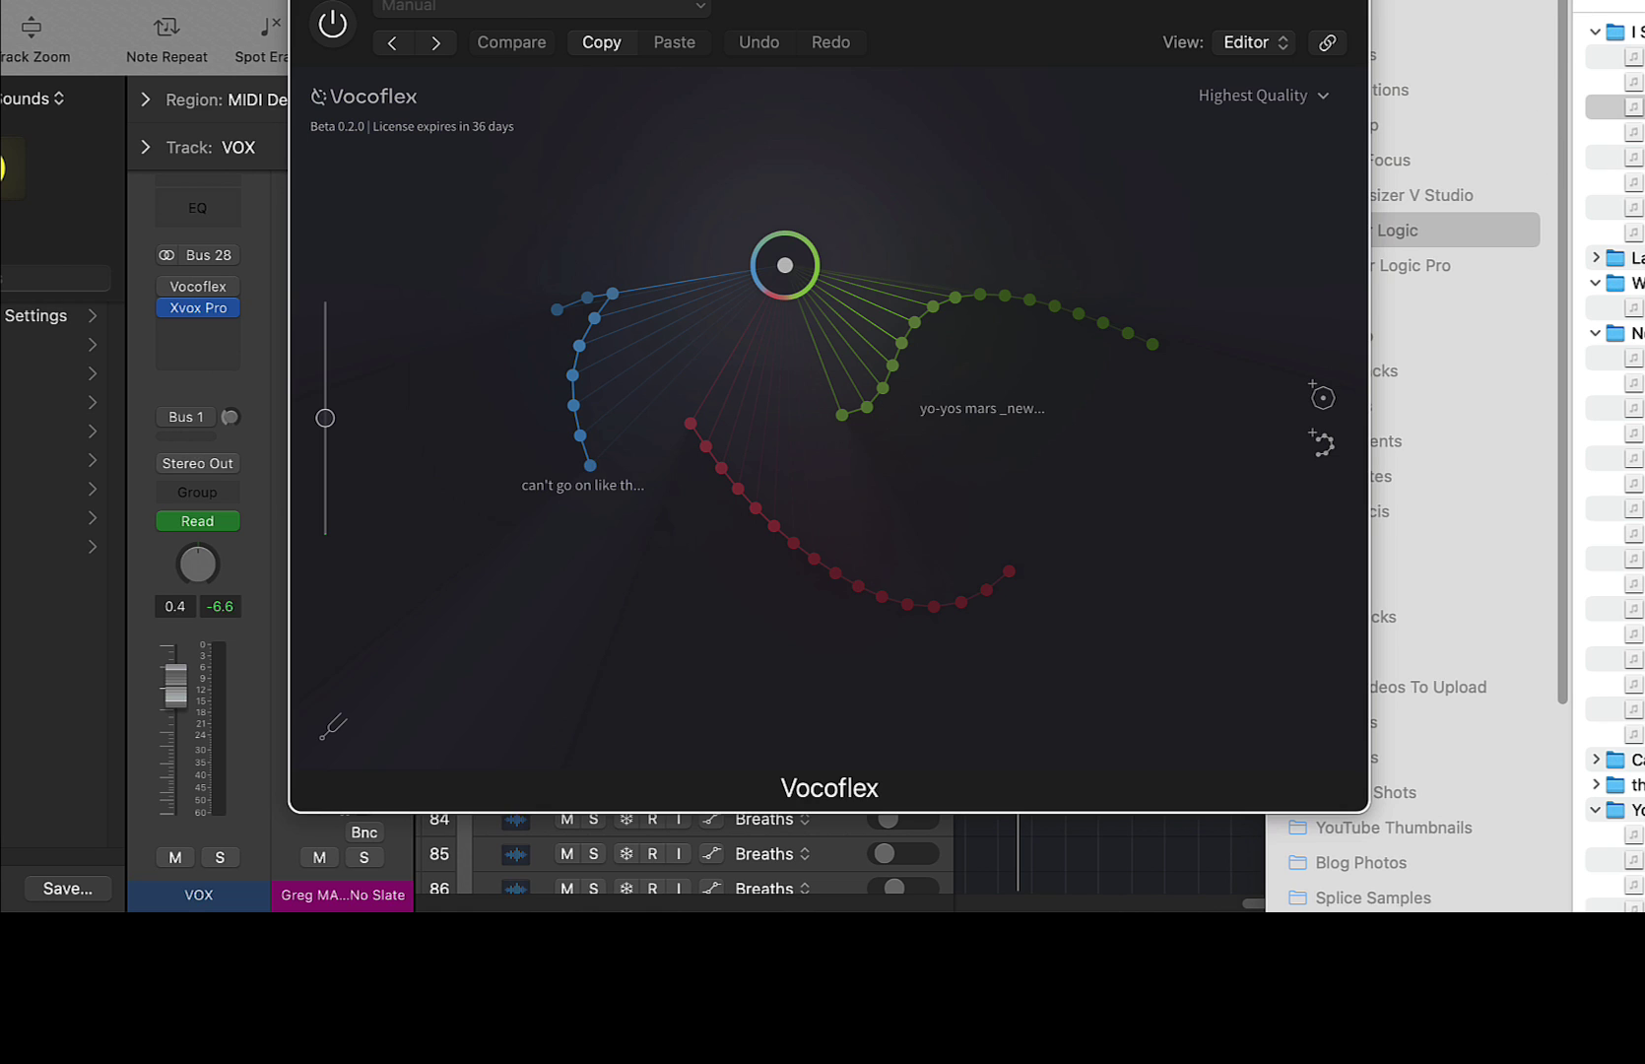
{"action": "left_click", "coordinate": [1110, 215]}
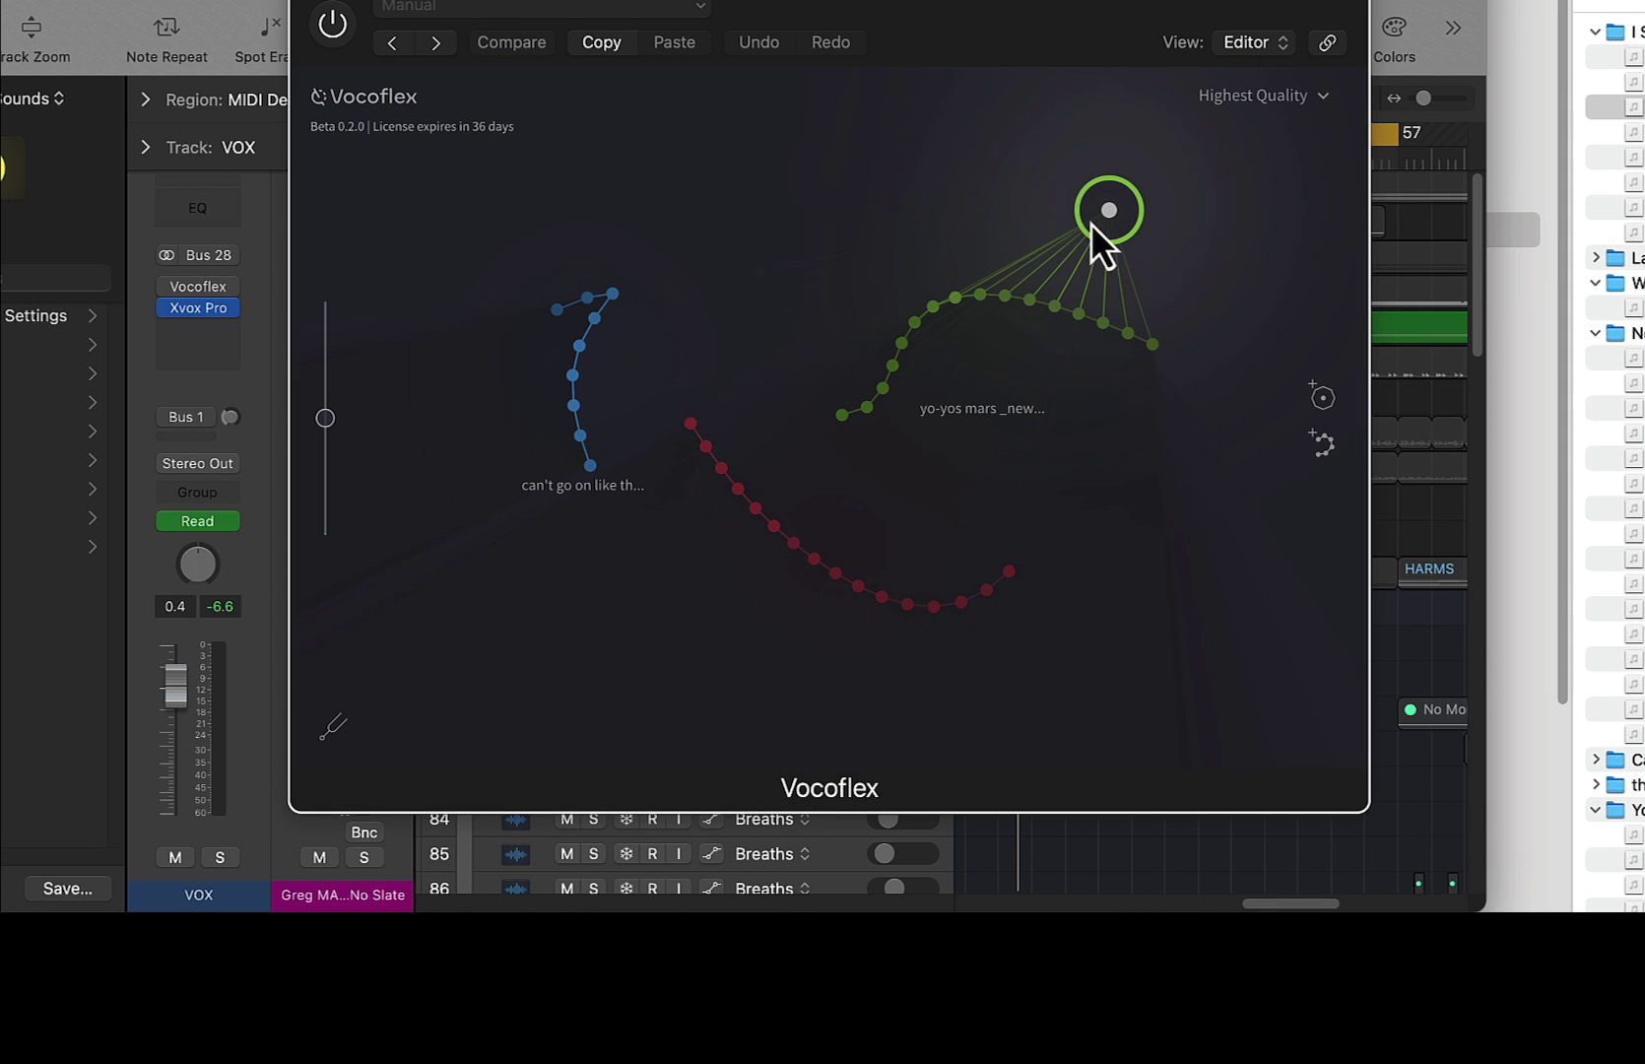
{"action": "left_click_drag", "start_coordinate": [1092, 224], "coordinate": [823, 303]}
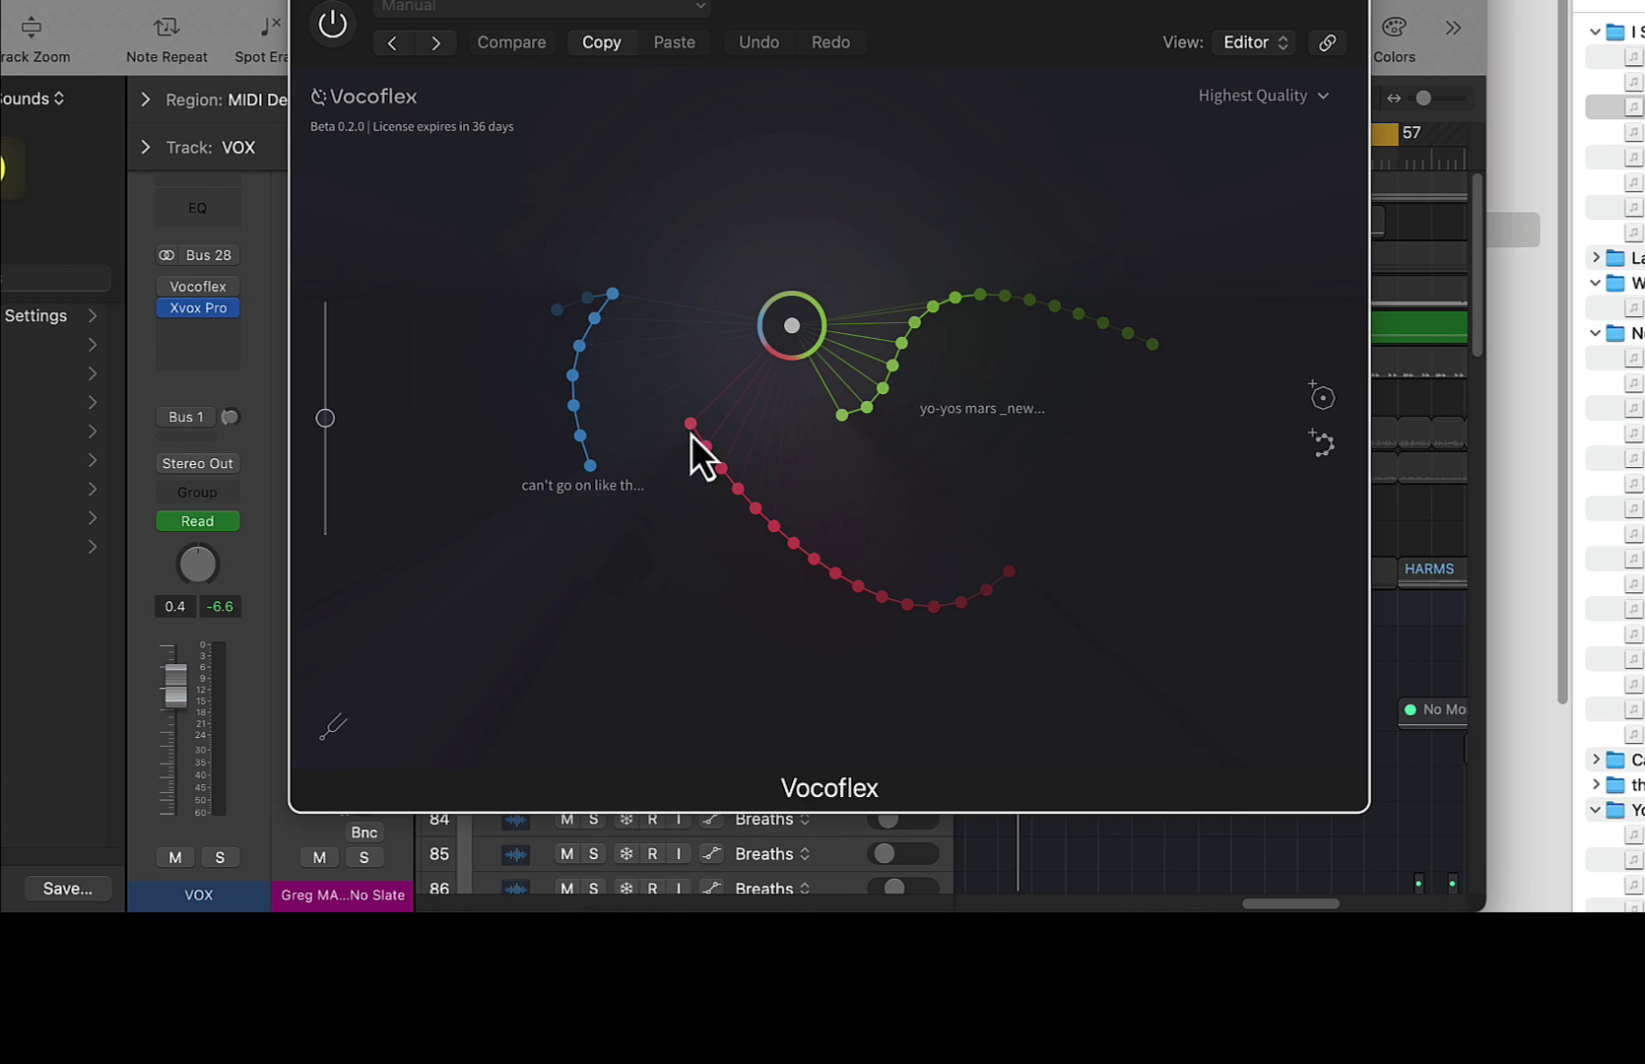
- Preview one of the Synthesizer V vocal sample files in Finder and stop its playback
{"action": "left_click_drag", "start_coordinate": [1528, 4], "coordinate": [1210, 0]}
{"action": "key", "text": "space"}
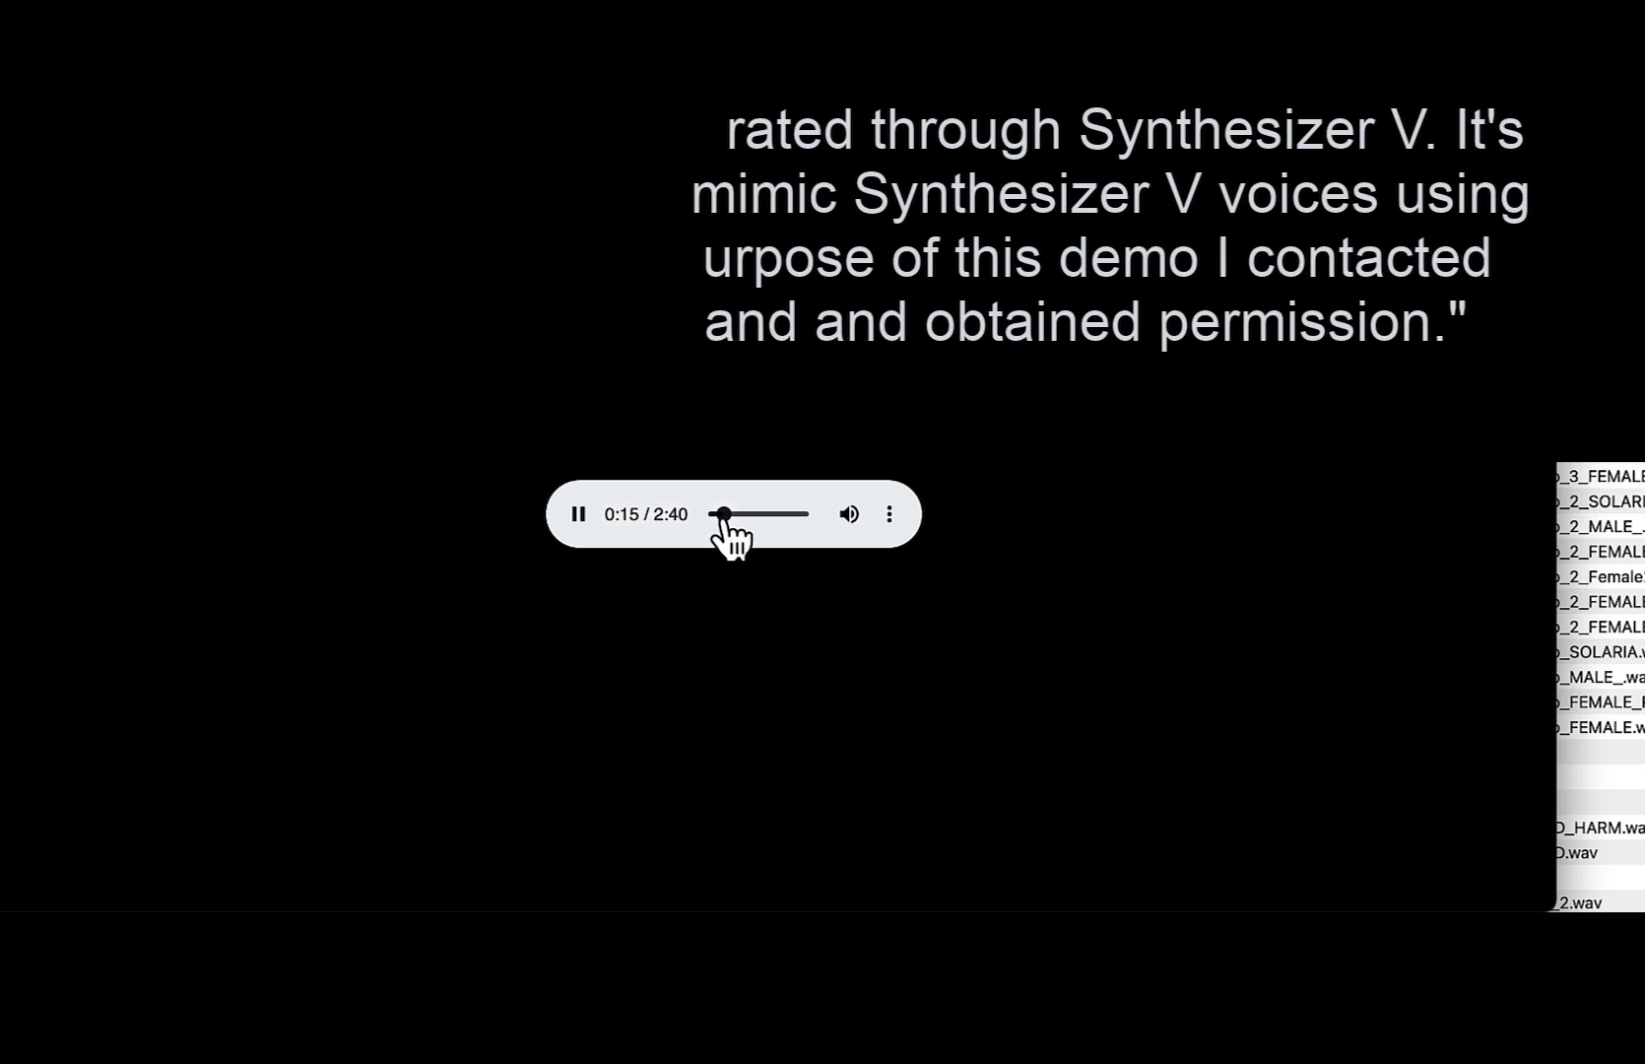
{"action": "left_click", "coordinate": [588, 527]}
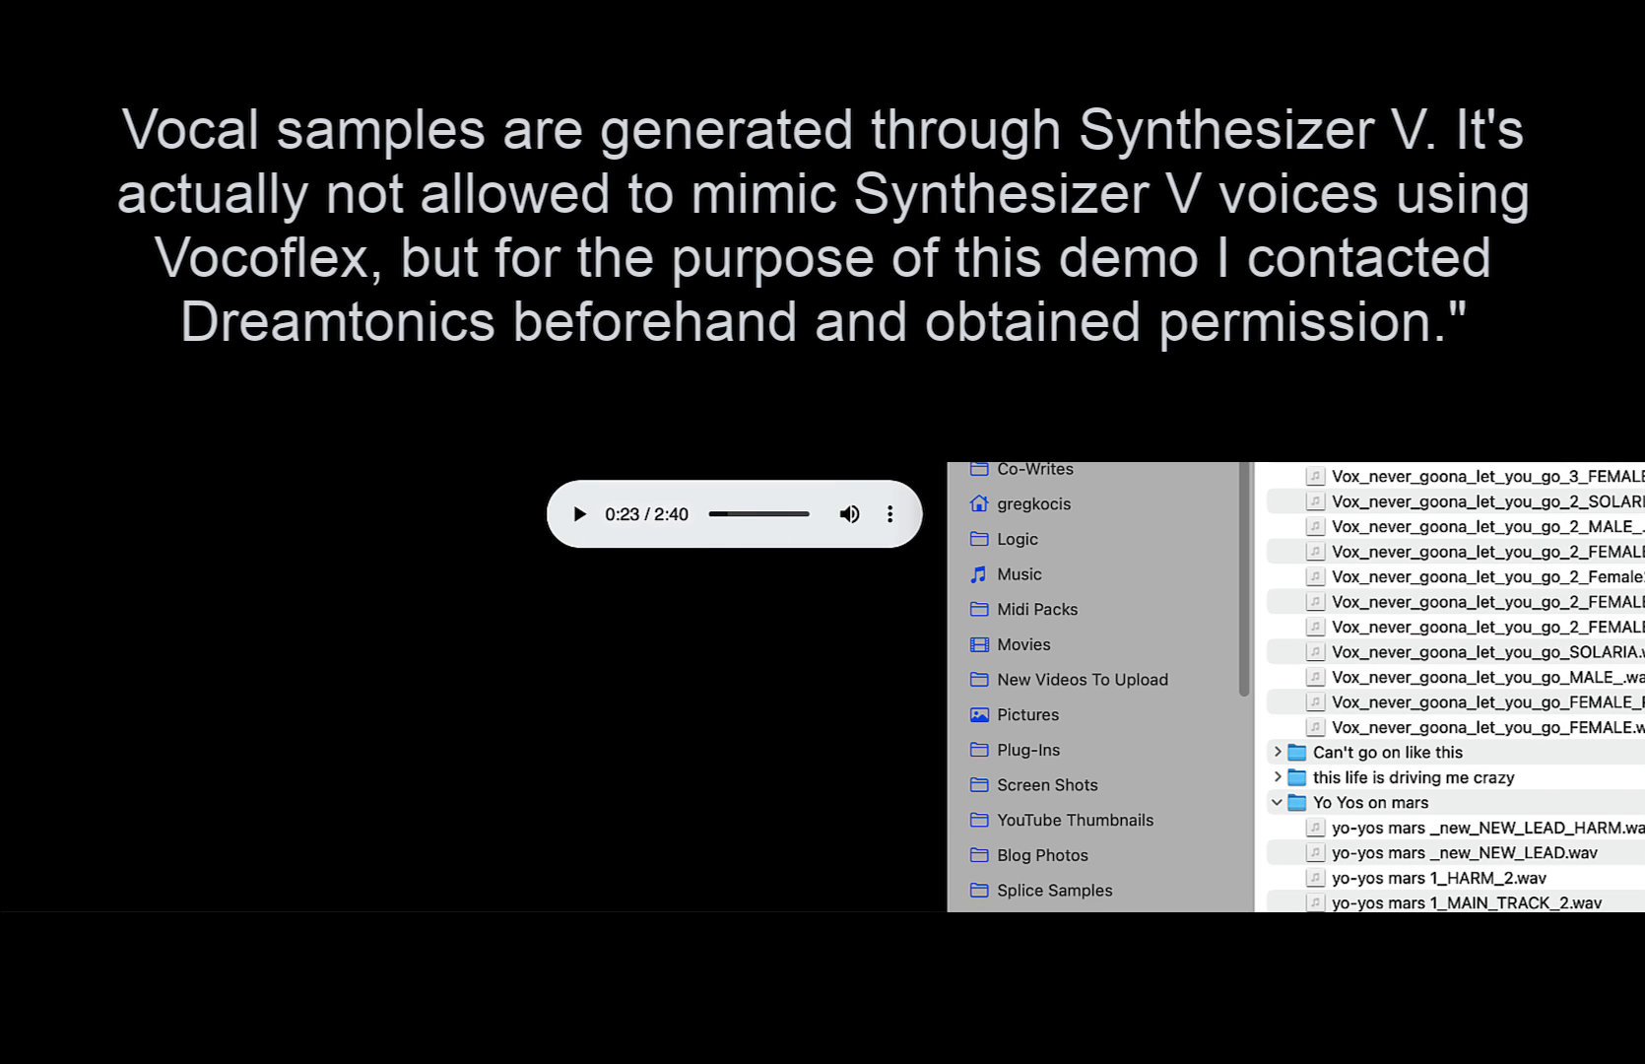
- Preview yo-yos mars _new_NEW_LEAD.wav and one more vocal sample from partway in, pausing each
{"action": "scroll", "coordinate": [1409, 630], "scroll_direction": "down", "scroll_amount": 5}
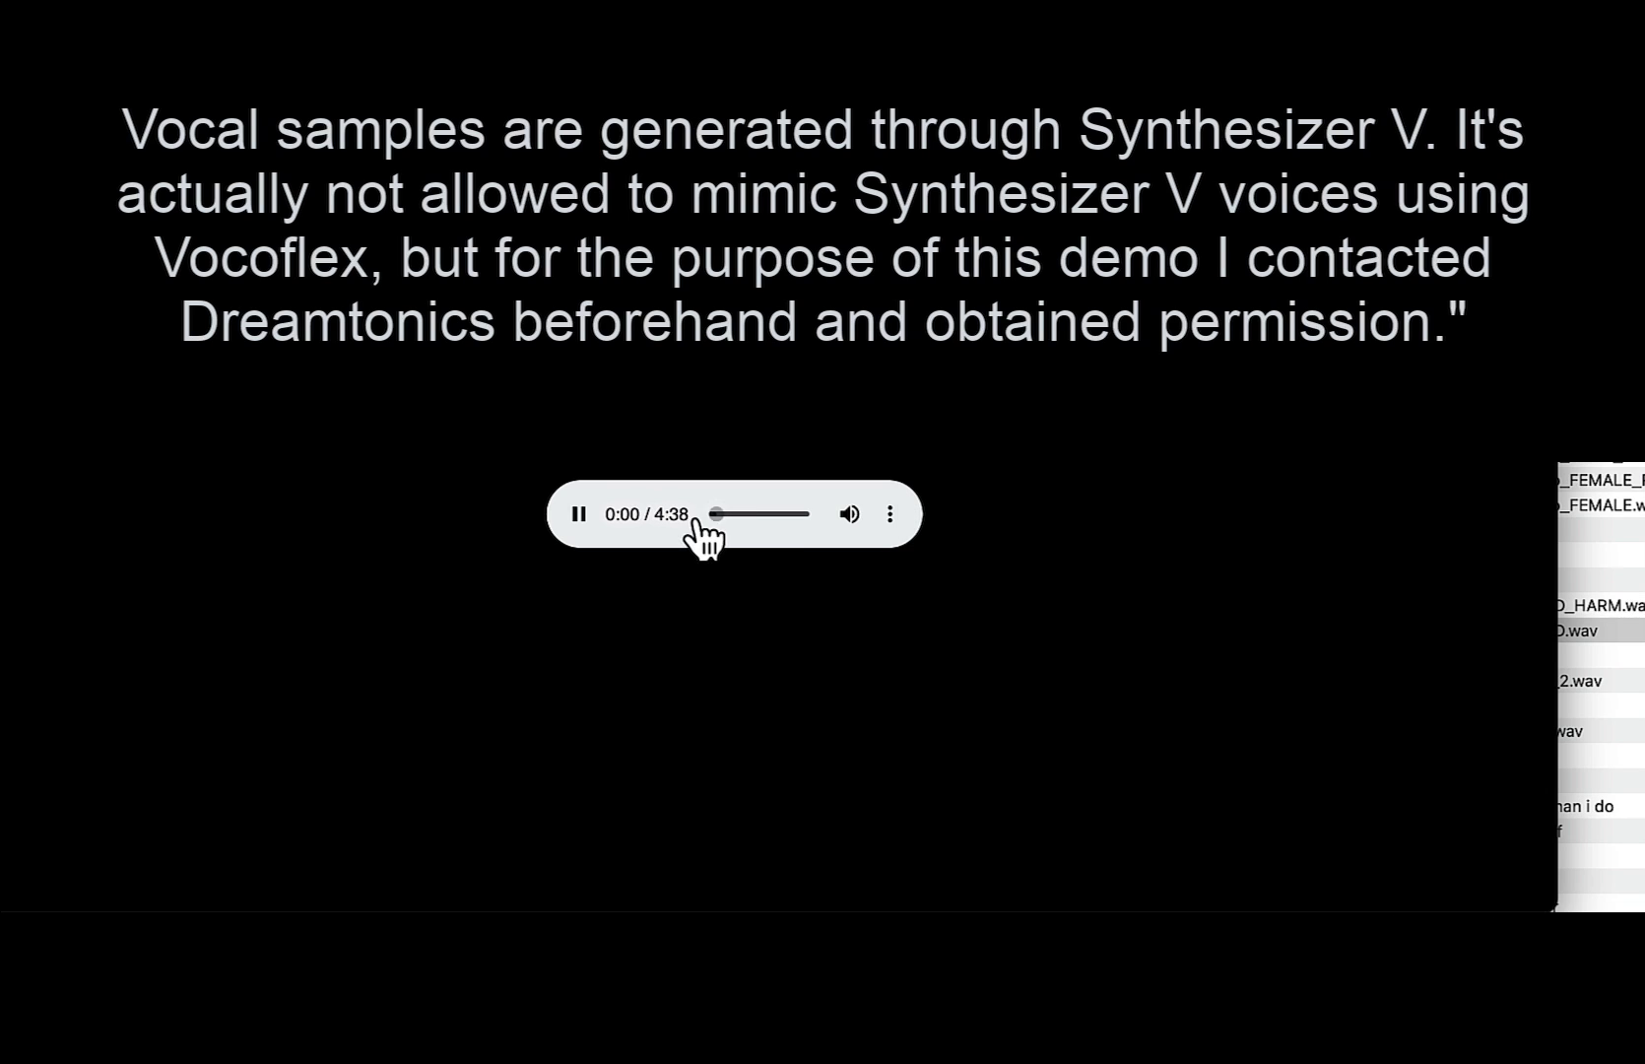
{"action": "left_click_drag", "start_coordinate": [690, 516], "coordinate": [735, 516]}
{"action": "key", "text": "space"}
{"action": "left_click", "coordinate": [585, 530]}
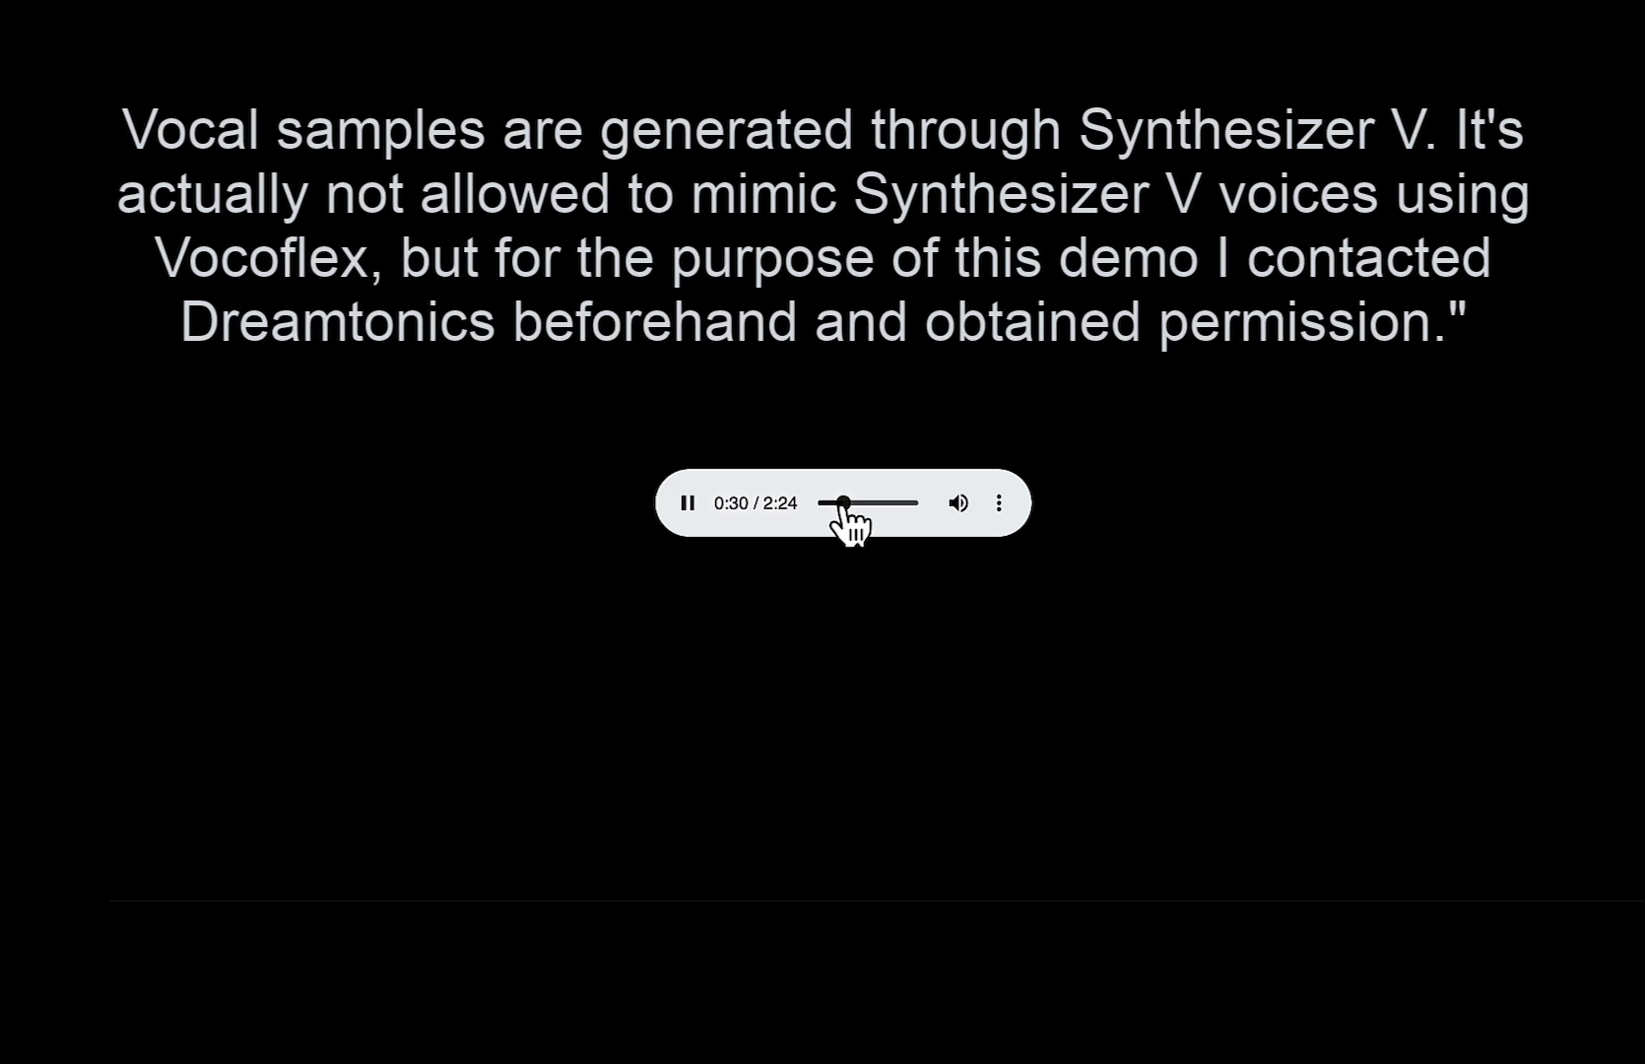
{"action": "left_click", "coordinate": [690, 506]}
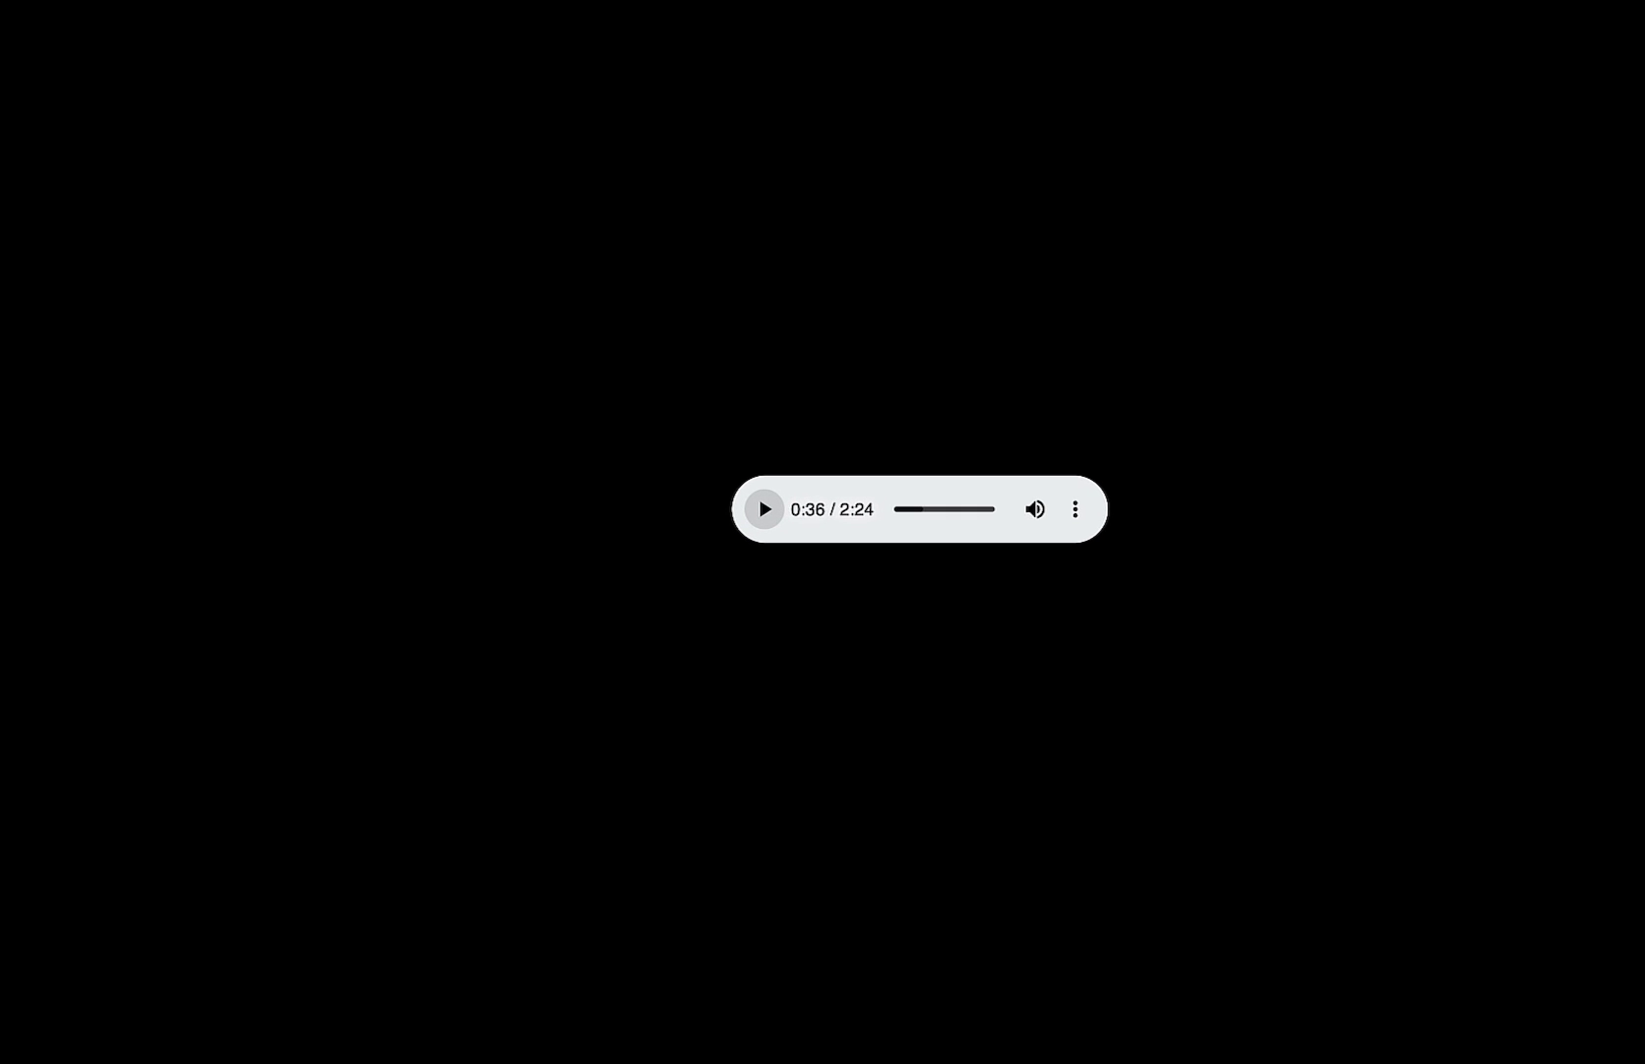
- Switch back to Logic Pro, hide the plug-in window, and play the VOX track soloed
{"action": "key", "text": "super+Tab"}
{"action": "key", "text": "super+Tab"}
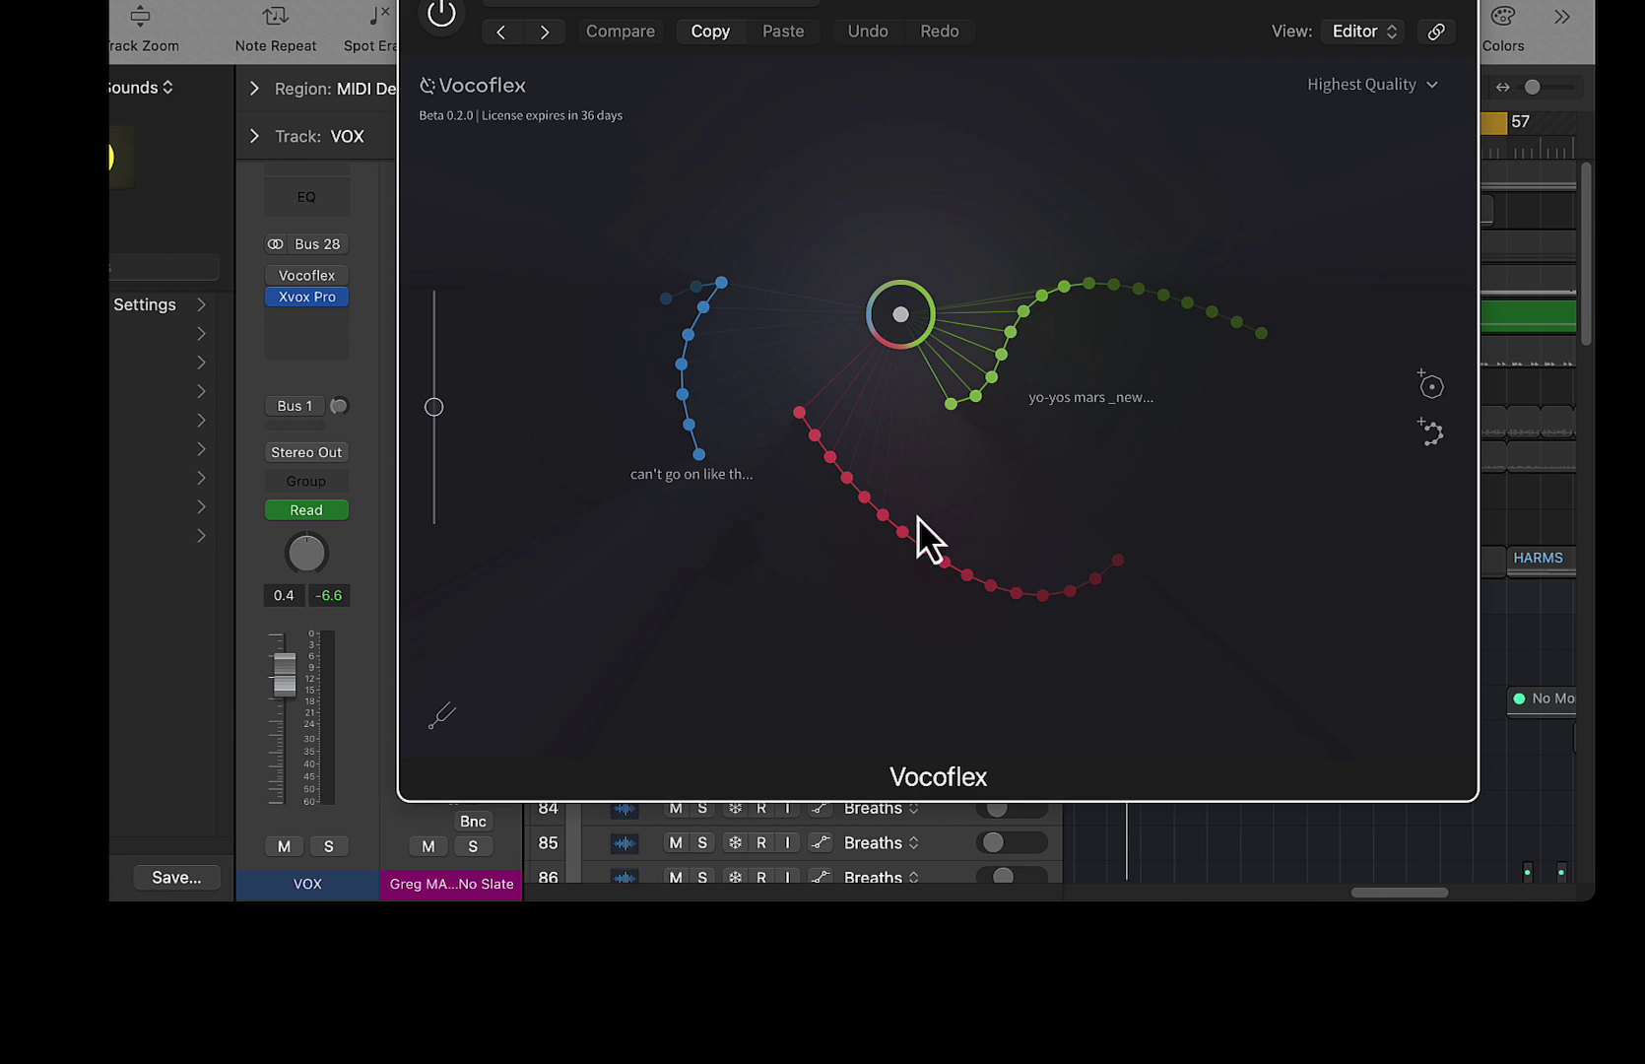
{"action": "key", "text": "v"}
{"action": "left_click", "coordinate": [329, 847]}
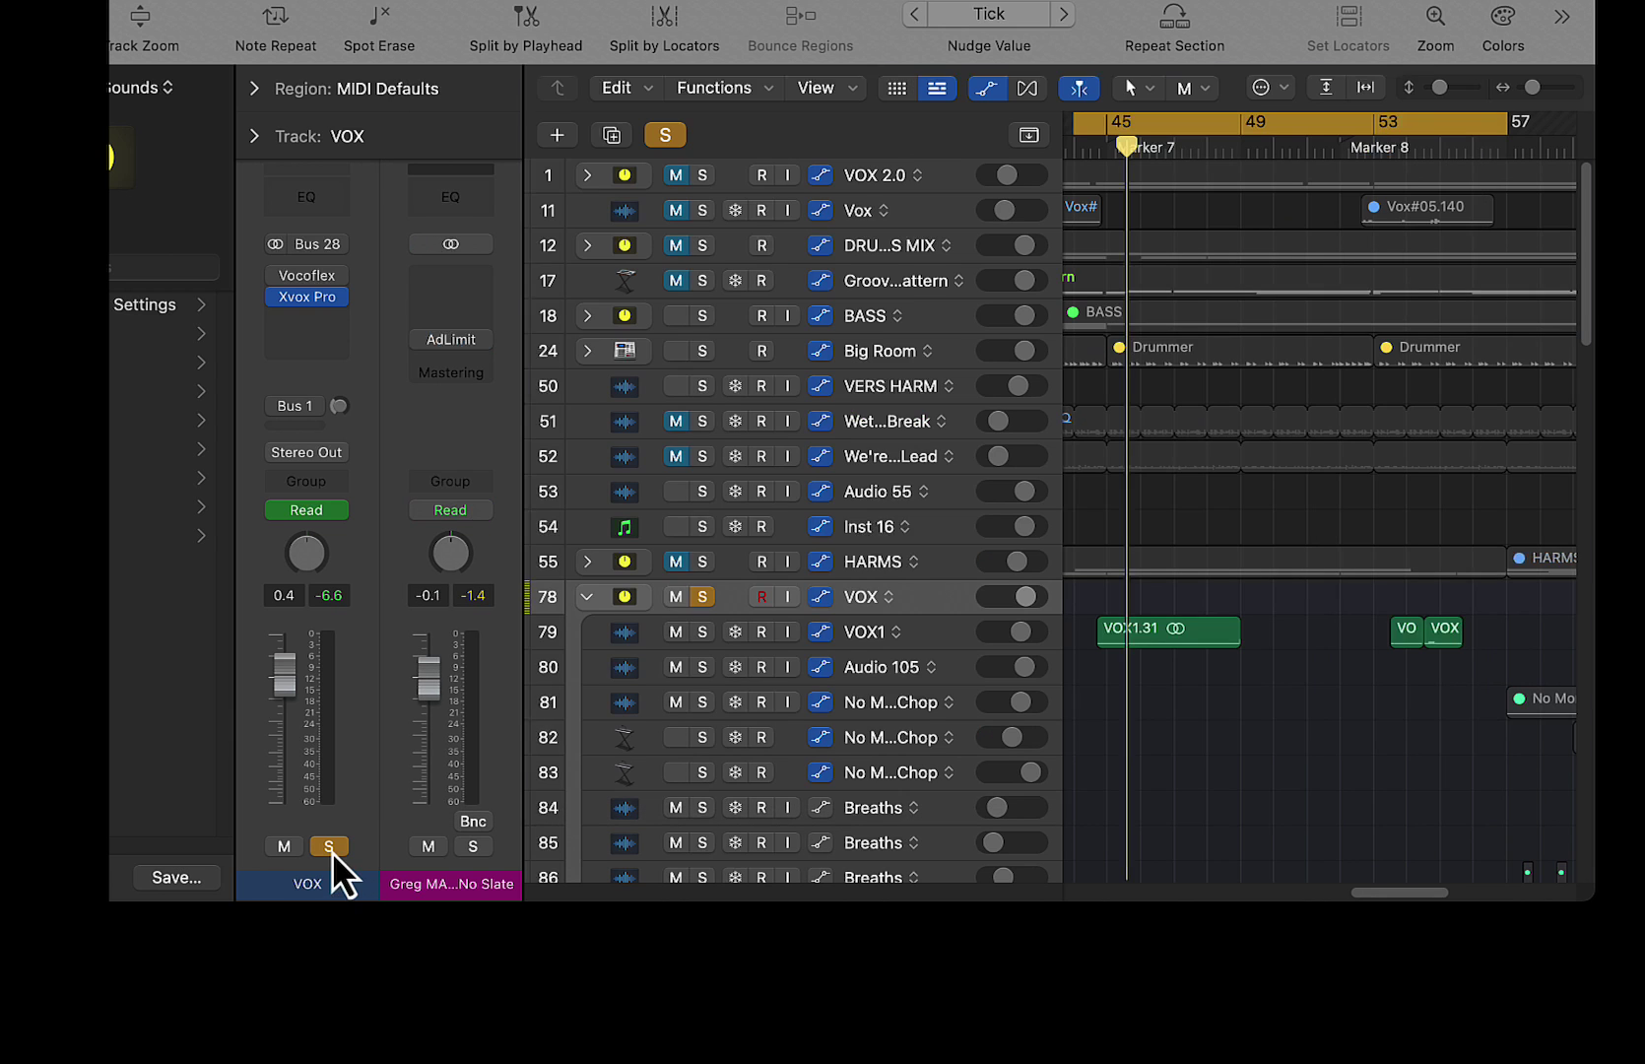
{"action": "key", "text": "space"}
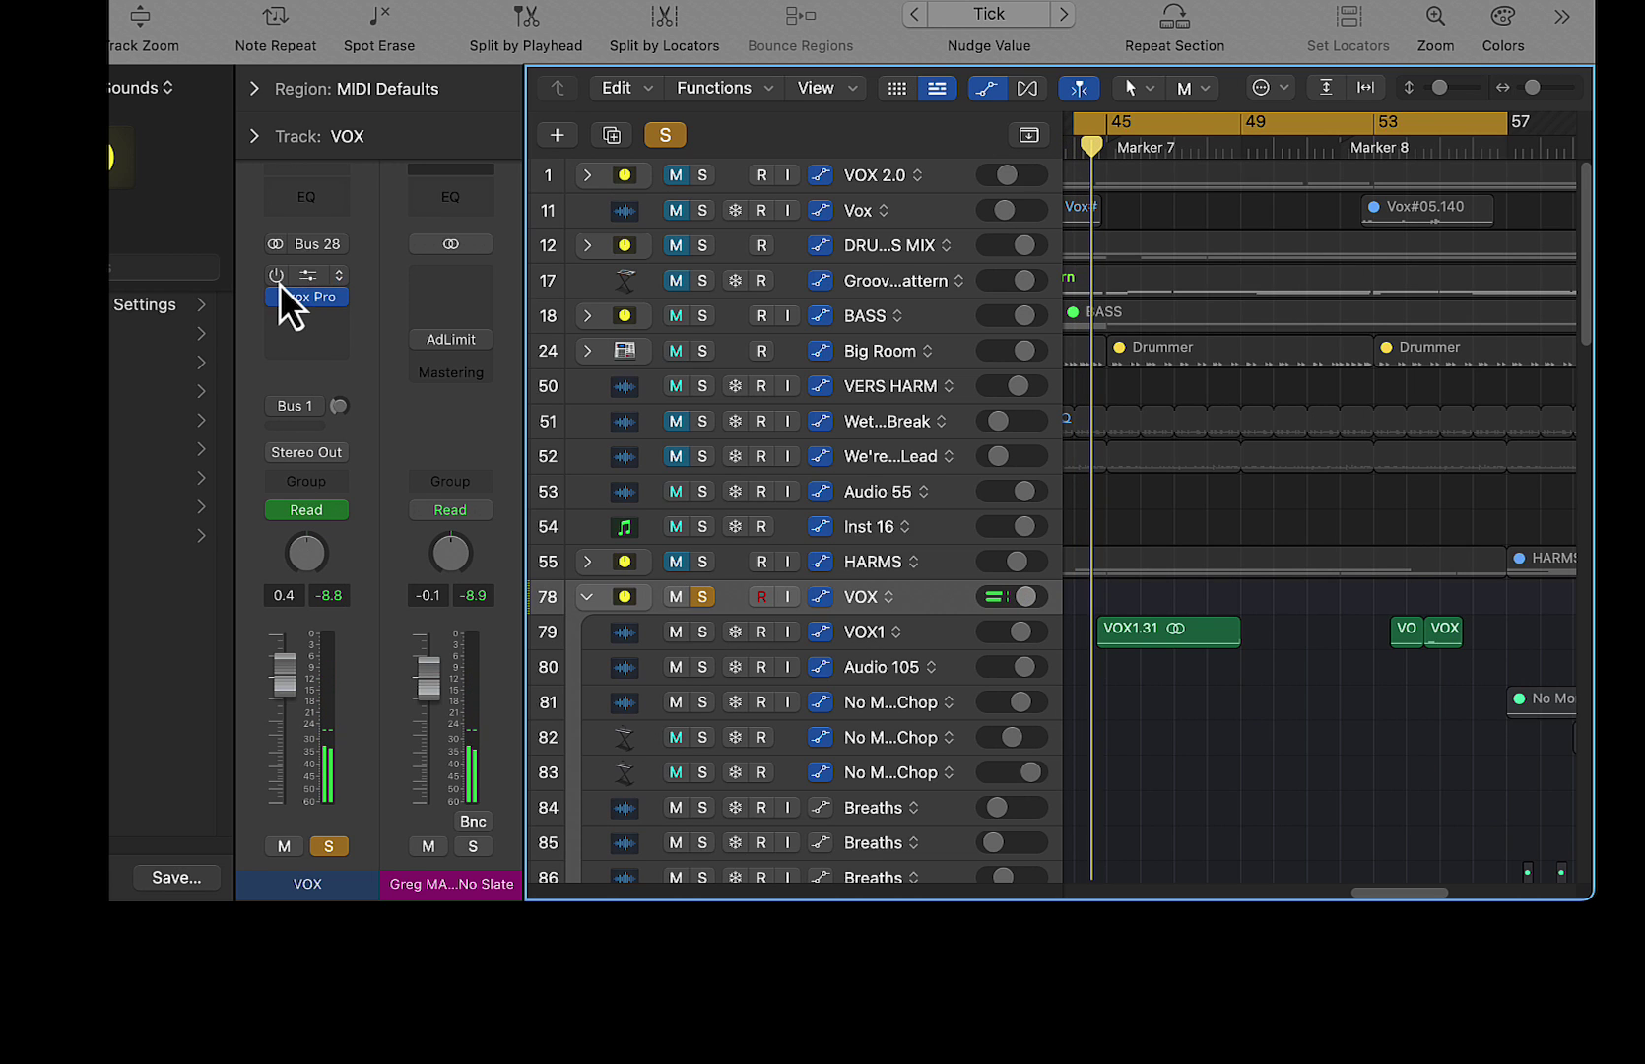
- Bypass the Xvox Pro effect on the VOX channel during playback and re-enable it
{"action": "mouse_move", "coordinate": [274, 298]}
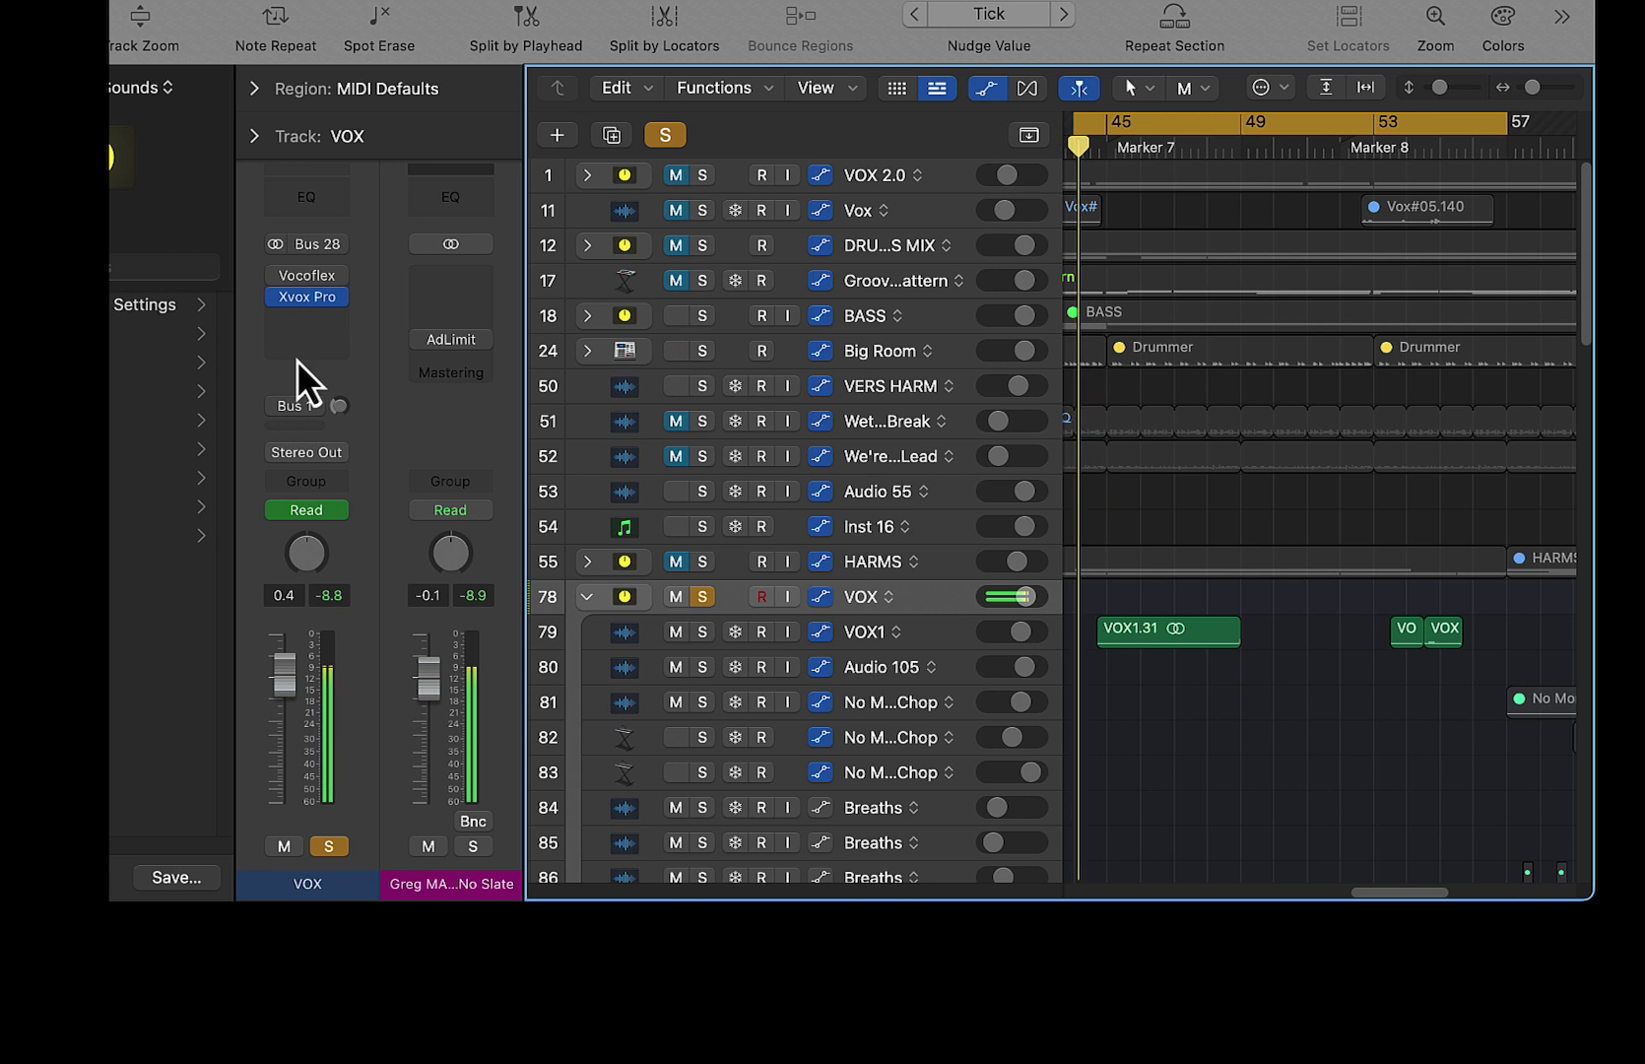
{"action": "left_click", "coordinate": [278, 297]}
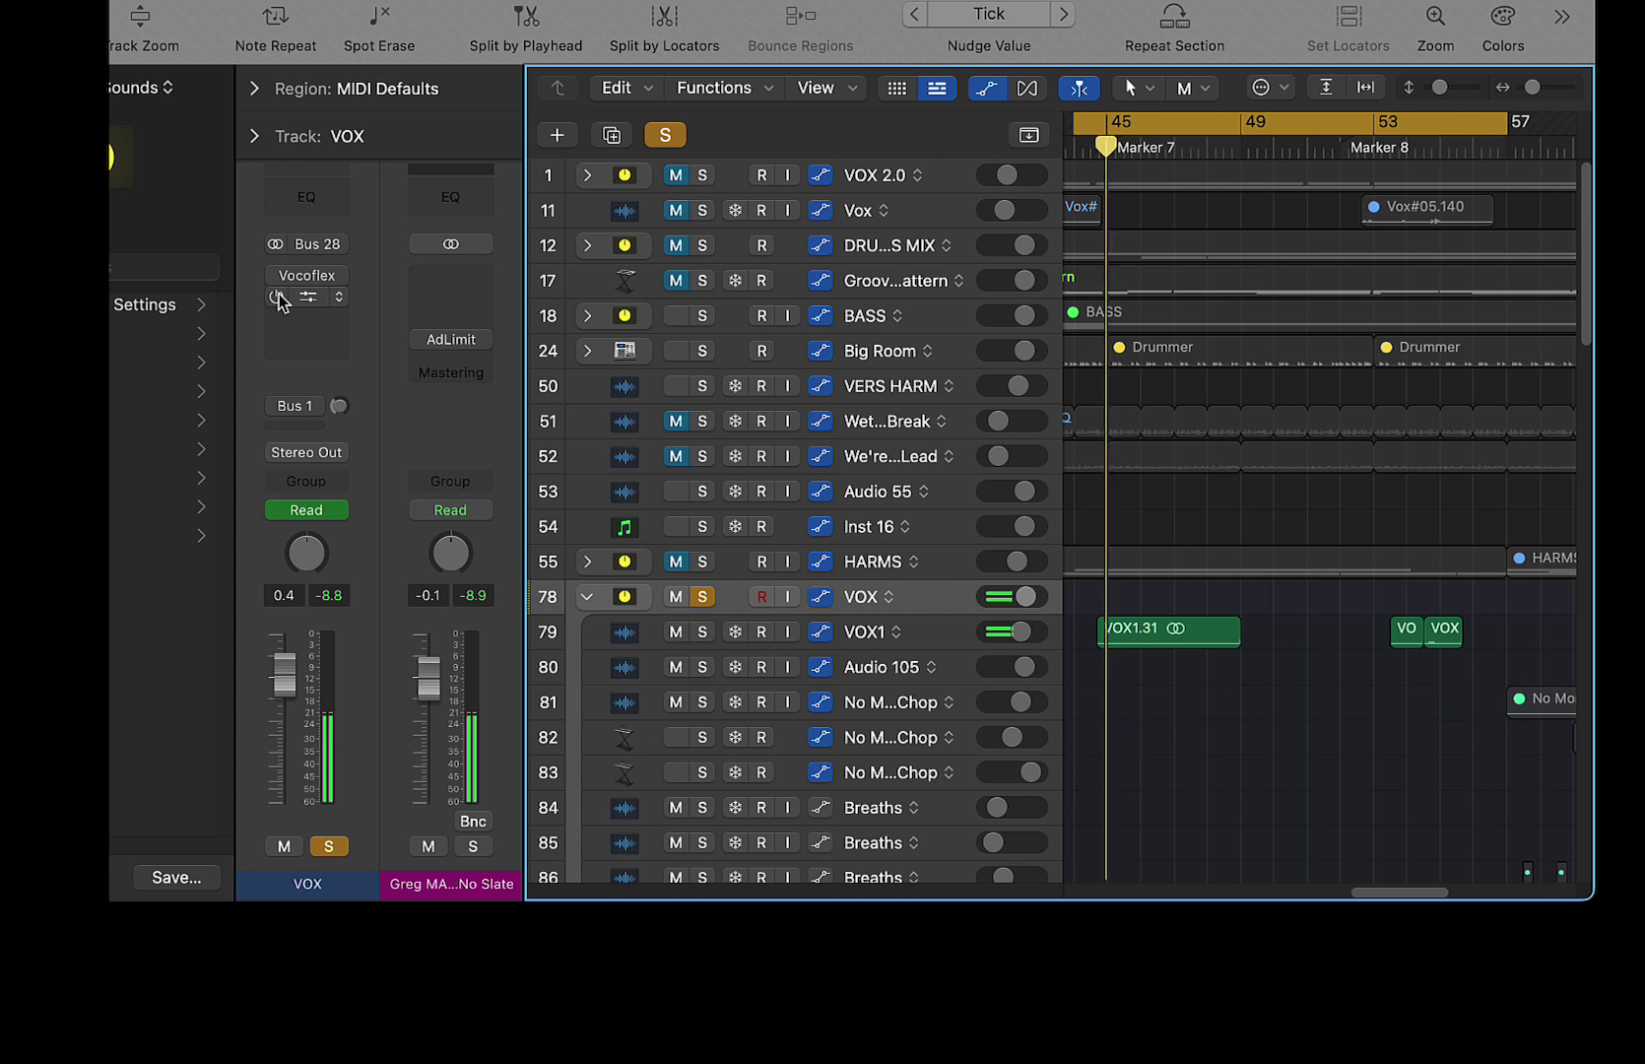
{"action": "left_click", "coordinate": [279, 298]}
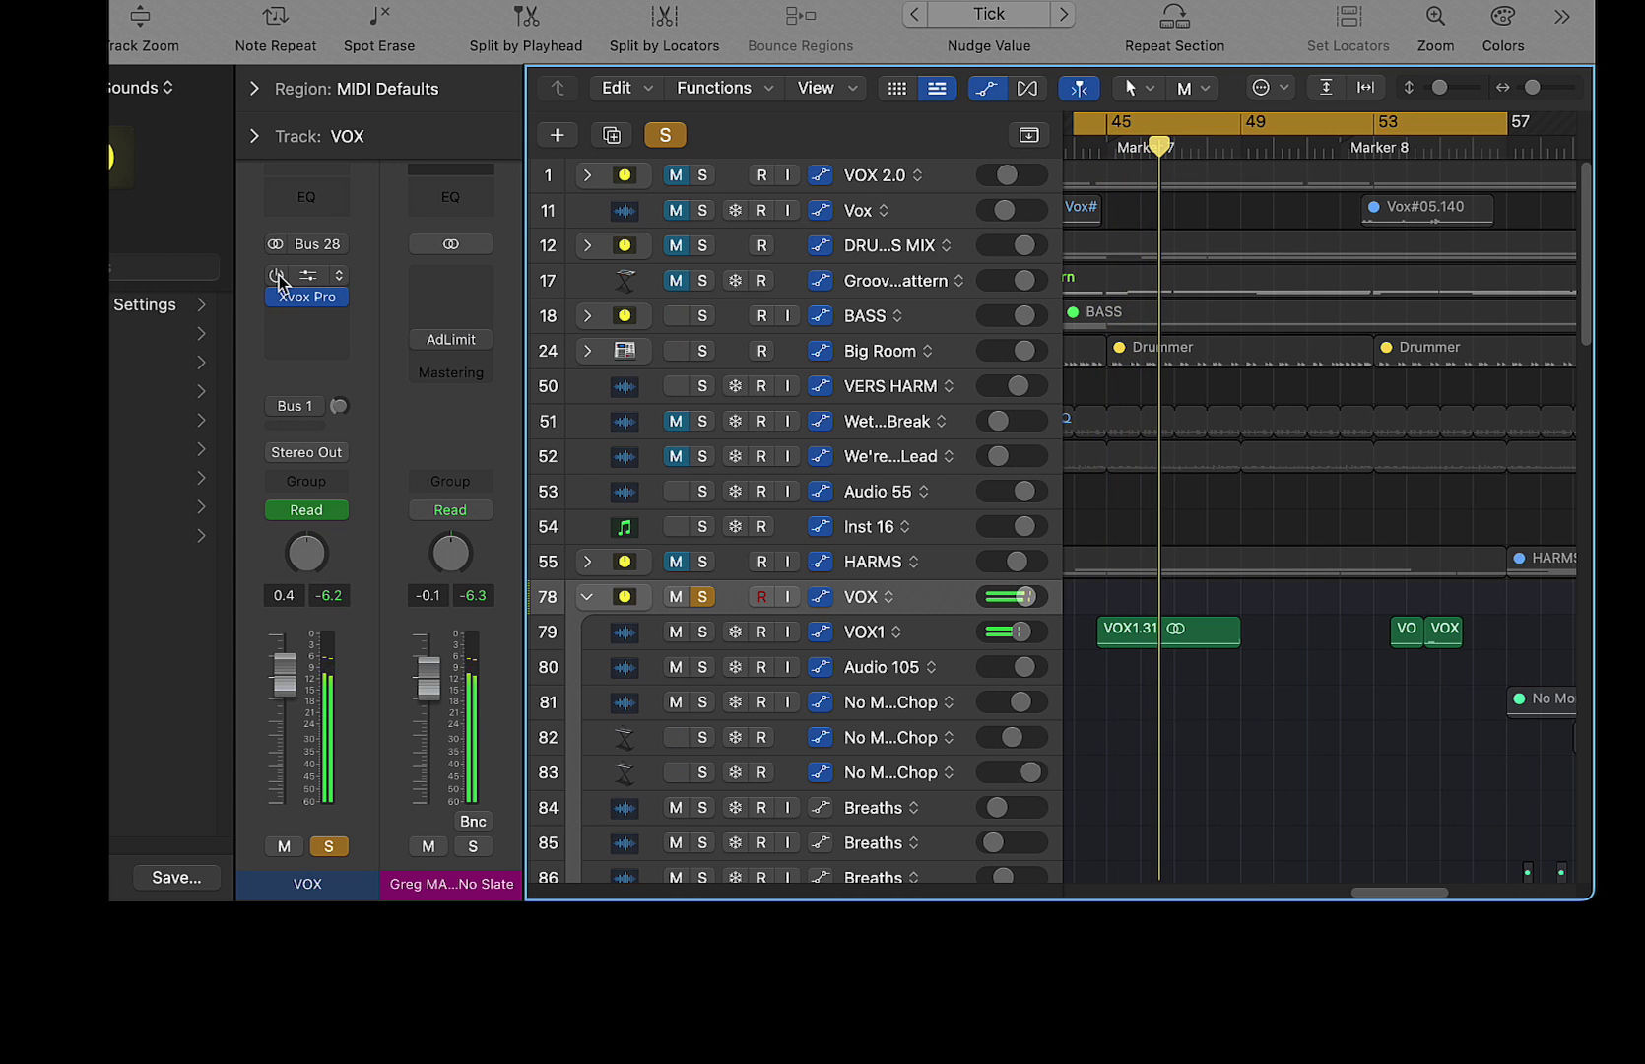
- Enable Vocoflex on the VOX channel and move its light probe along the yo-yos mars curve toward the curve's outer end
{"action": "left_click", "coordinate": [278, 277]}
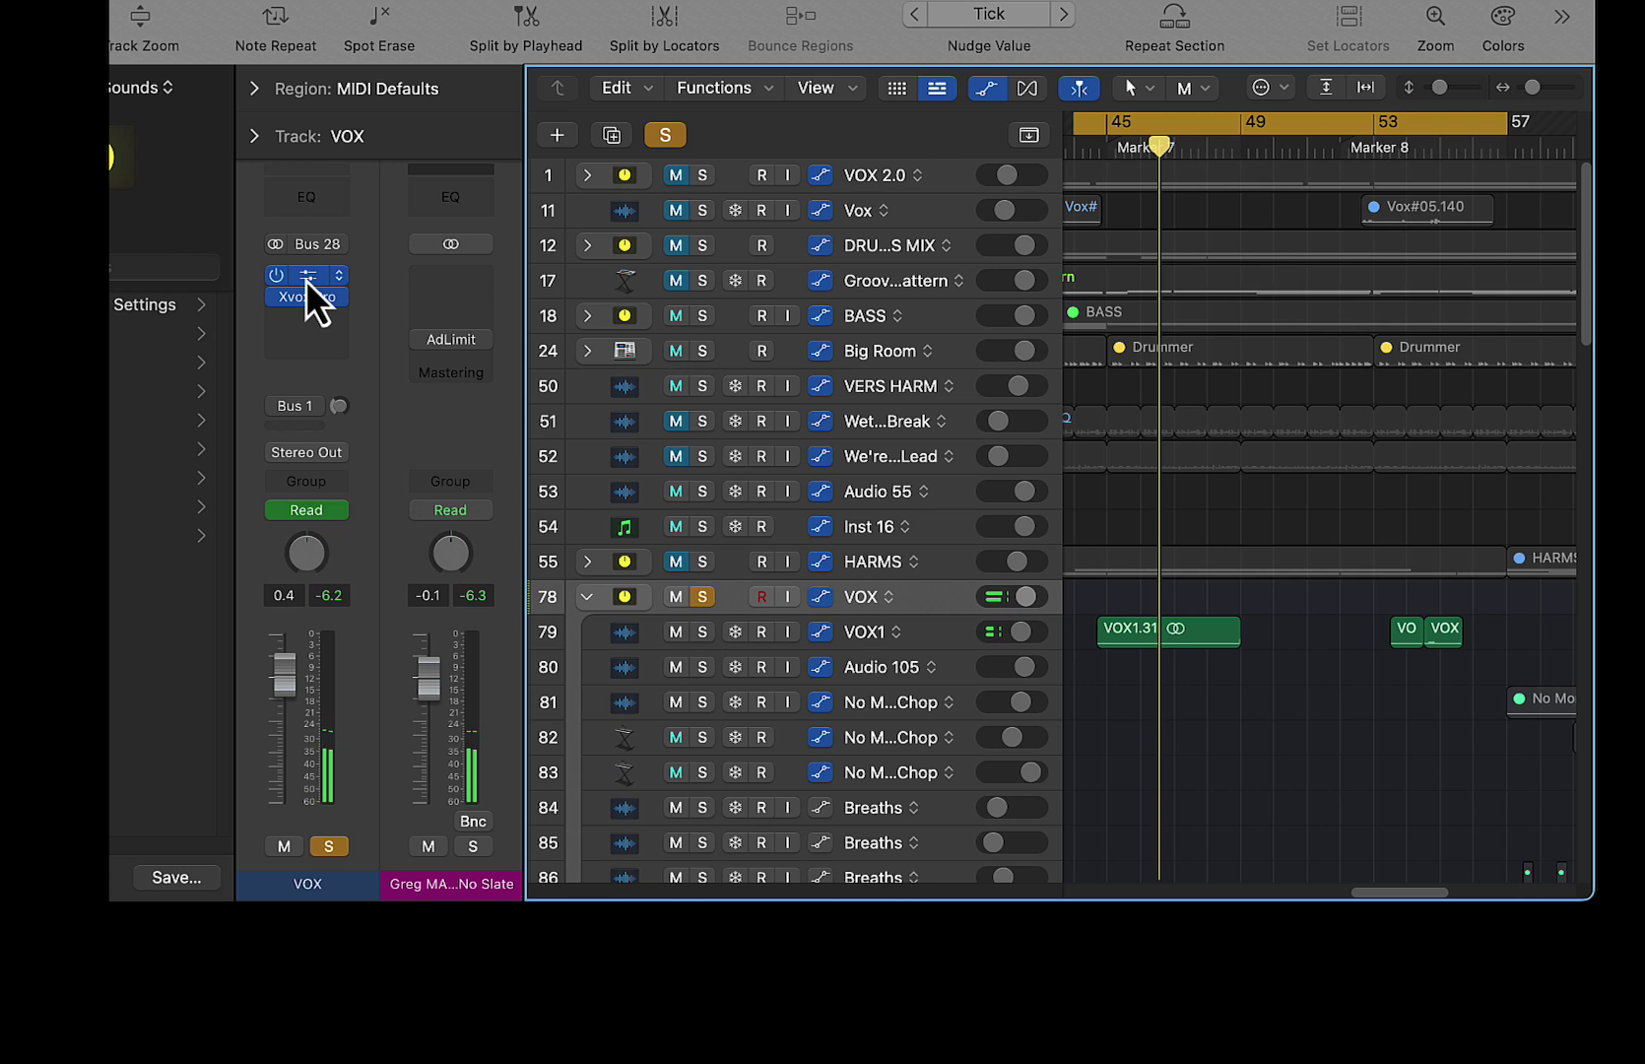
{"action": "left_click", "coordinate": [309, 283]}
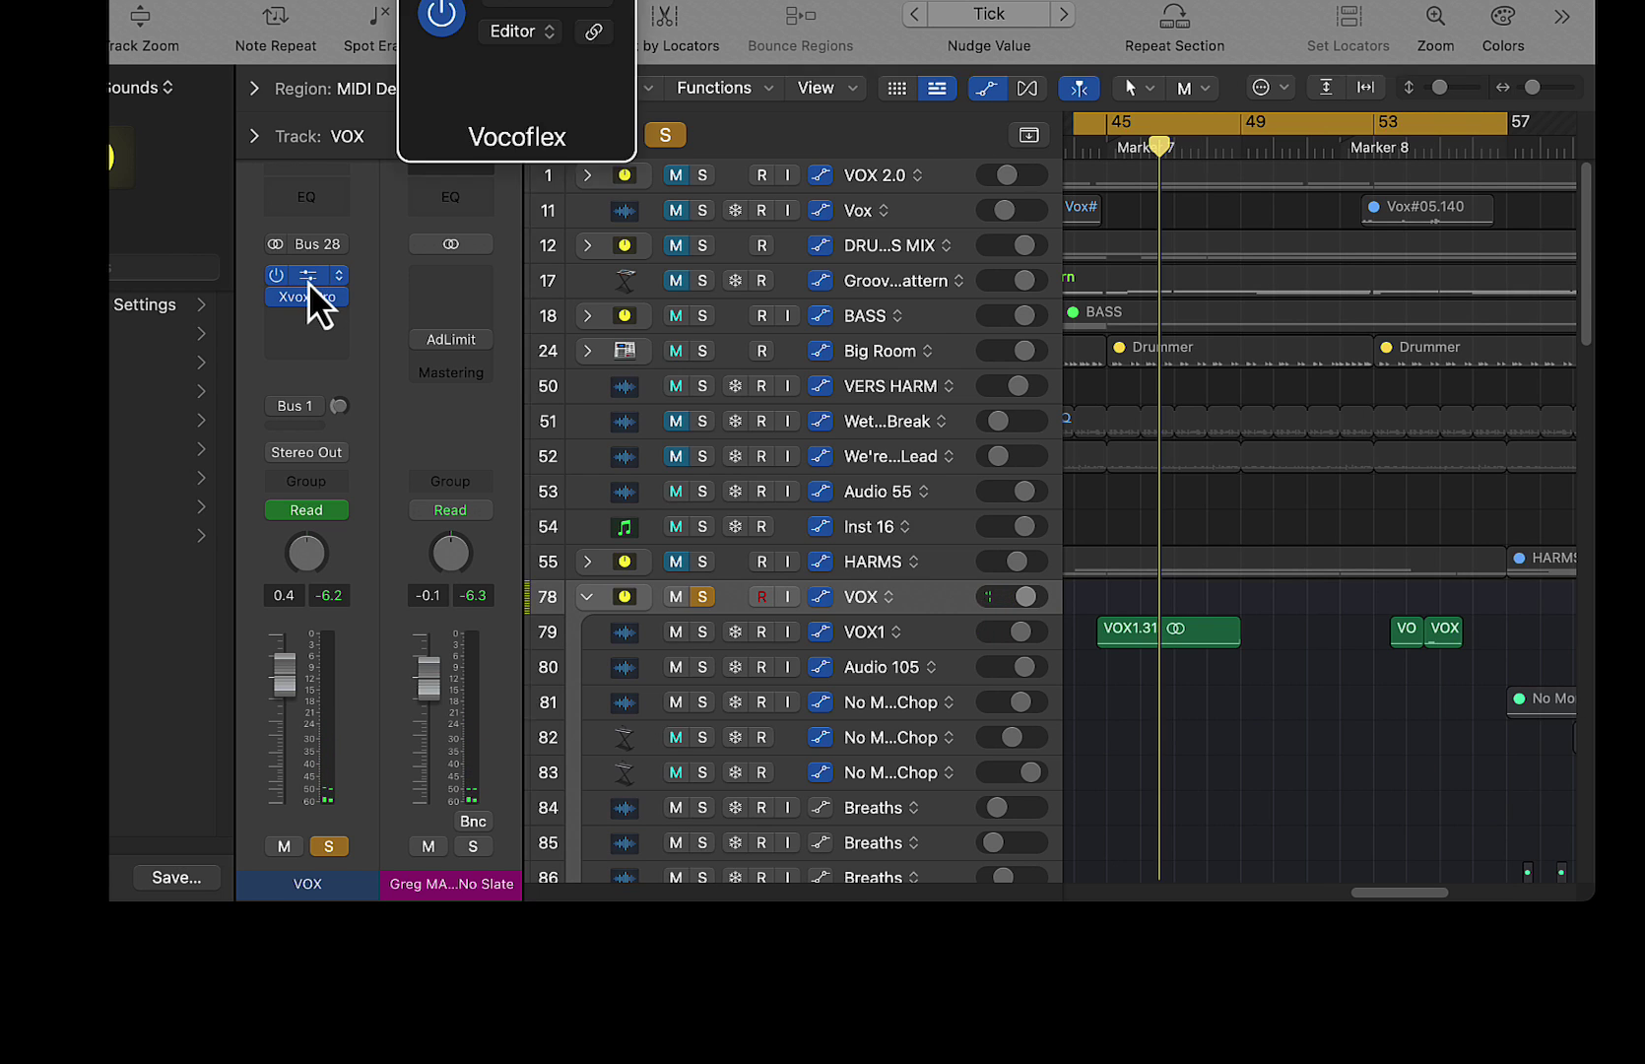
{"action": "left_click_drag", "start_coordinate": [915, 320], "coordinate": [1021, 322]}
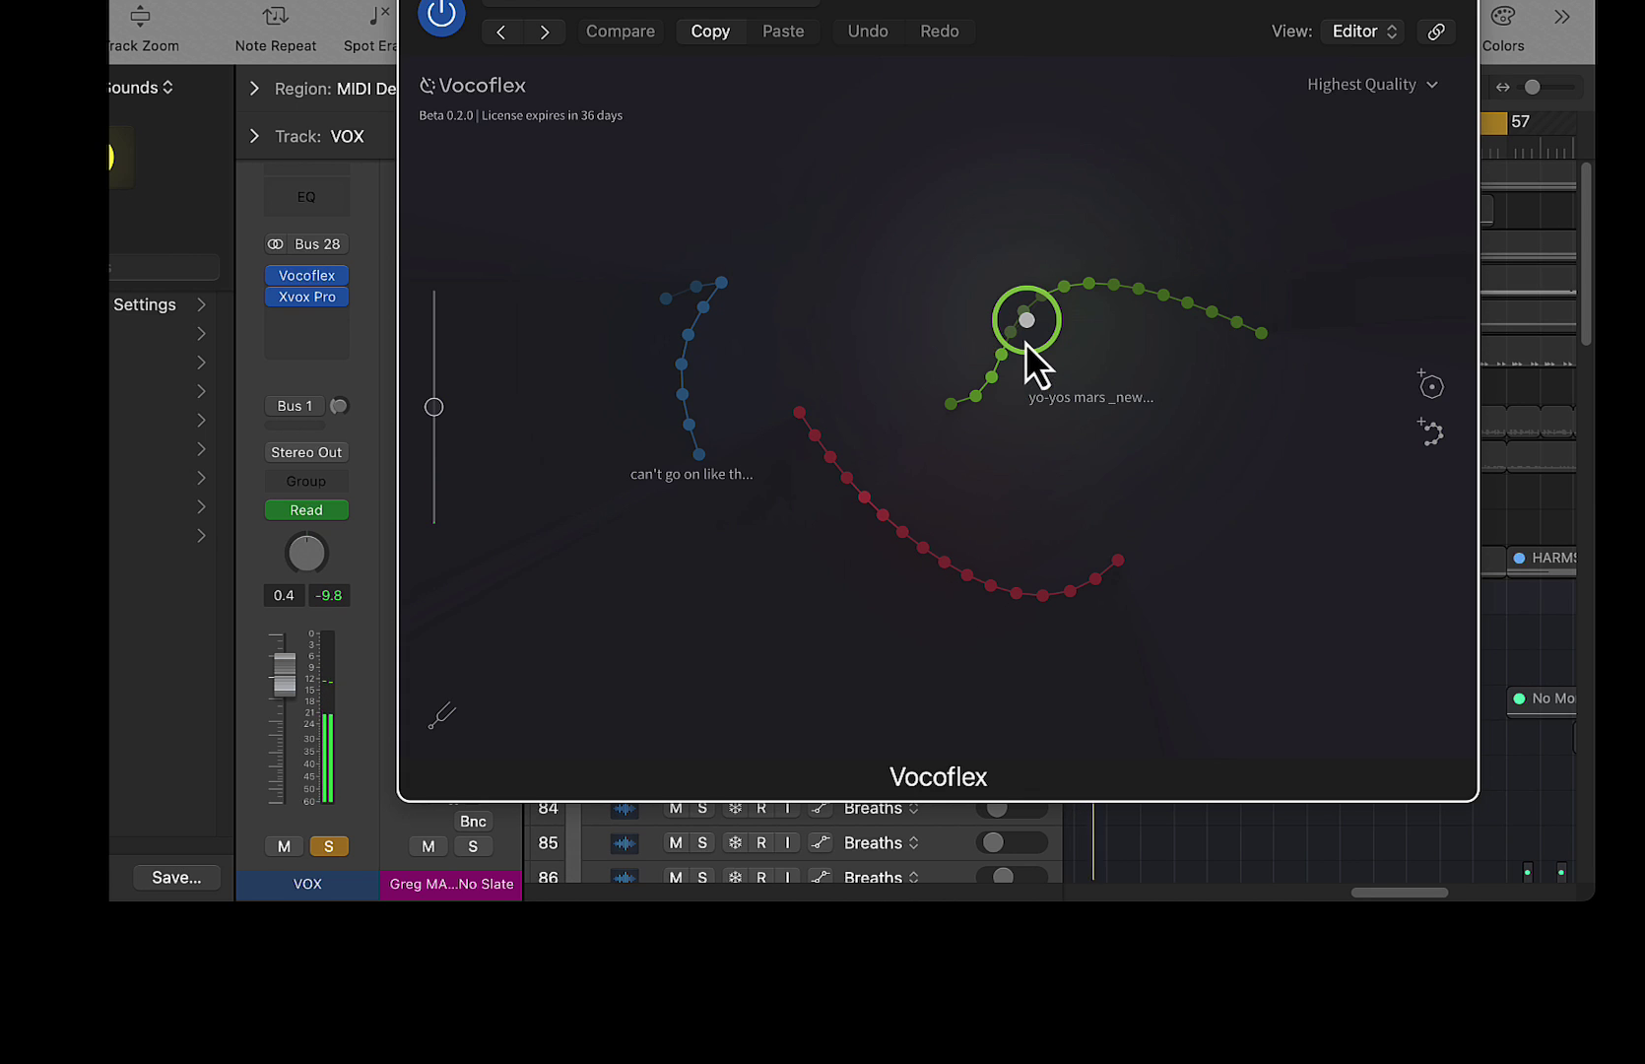
{"action": "left_click_drag", "start_coordinate": [1026, 325], "coordinate": [1195, 308]}
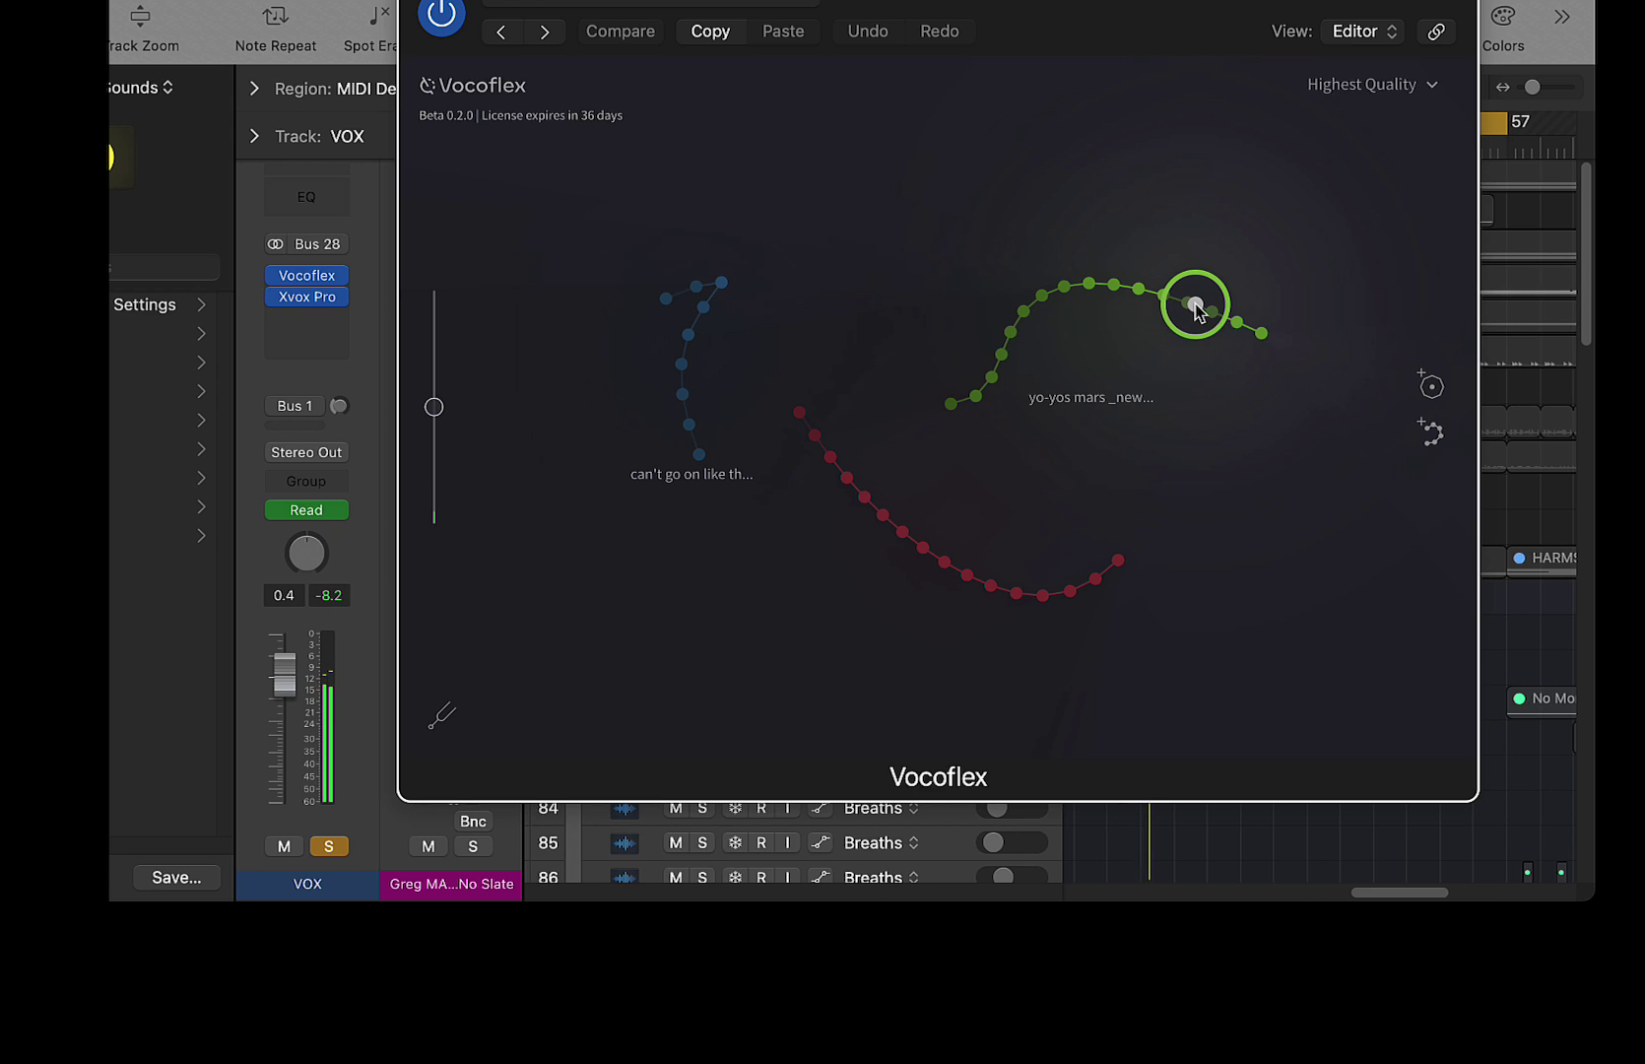
- Move Vocoflex's light probe onto the "can't go on like th..." curve, and park it in the gap between all three voice curves
{"action": "left_click", "coordinate": [1194, 303]}
{"action": "left_click_drag", "start_coordinate": [1186, 317], "coordinate": [681, 369]}
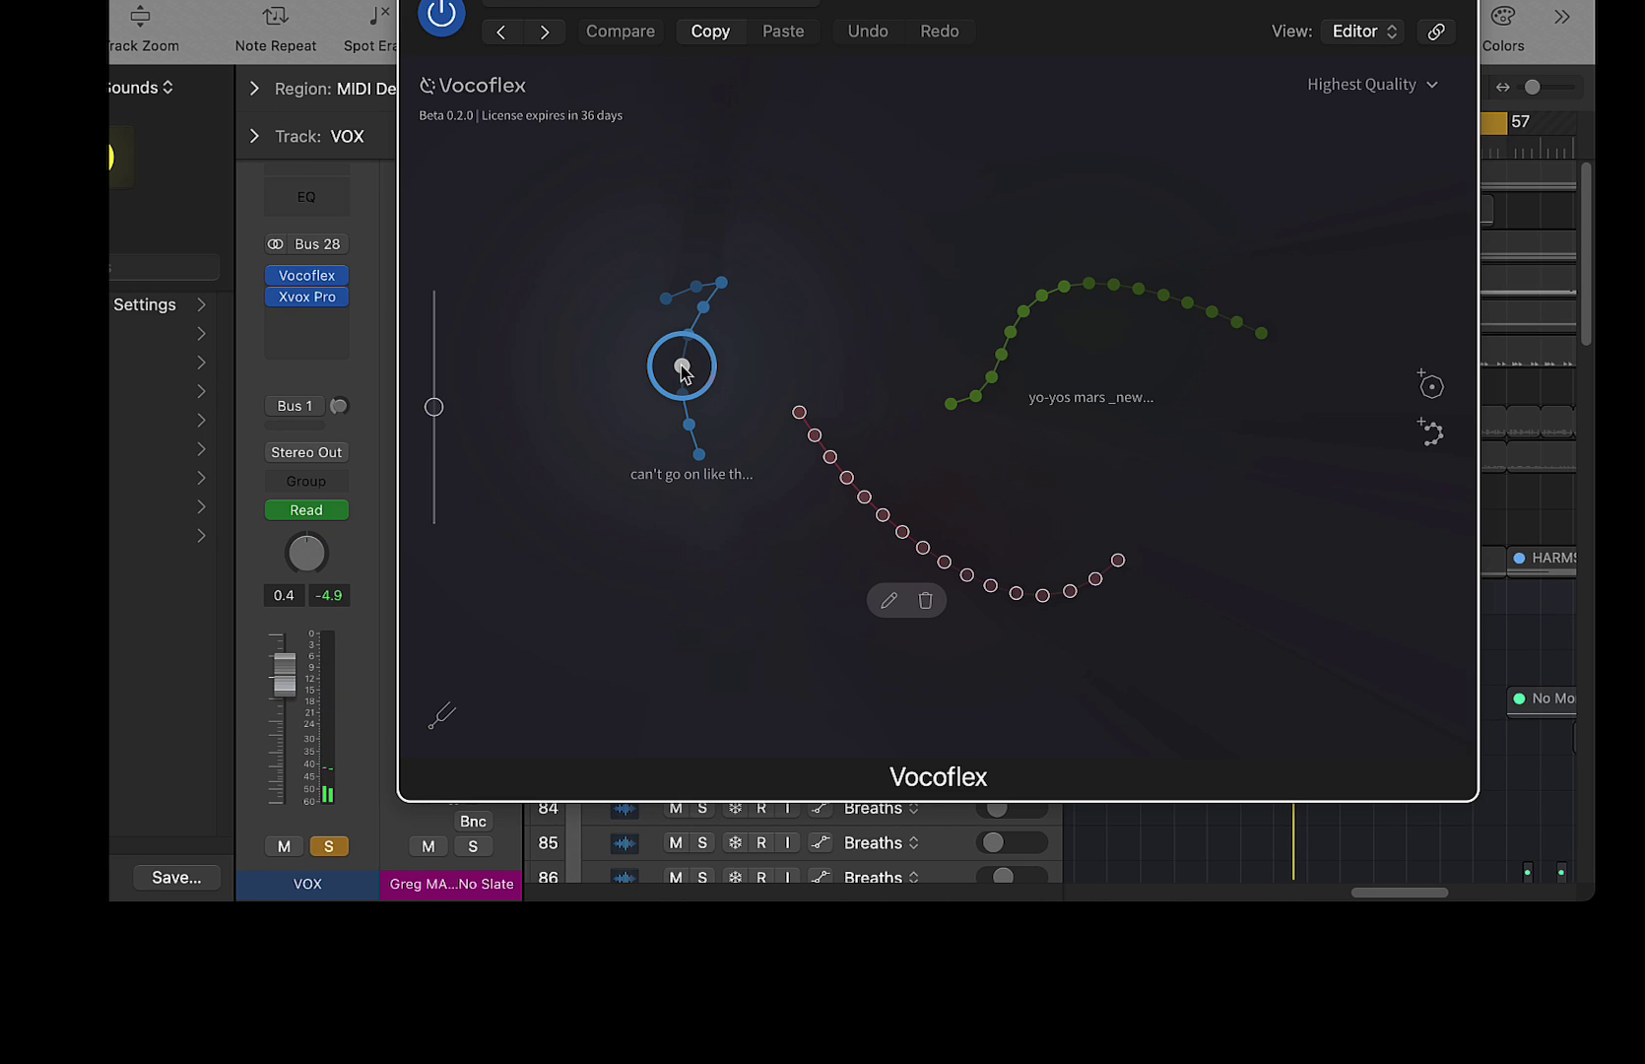
{"action": "left_click", "coordinate": [681, 369]}
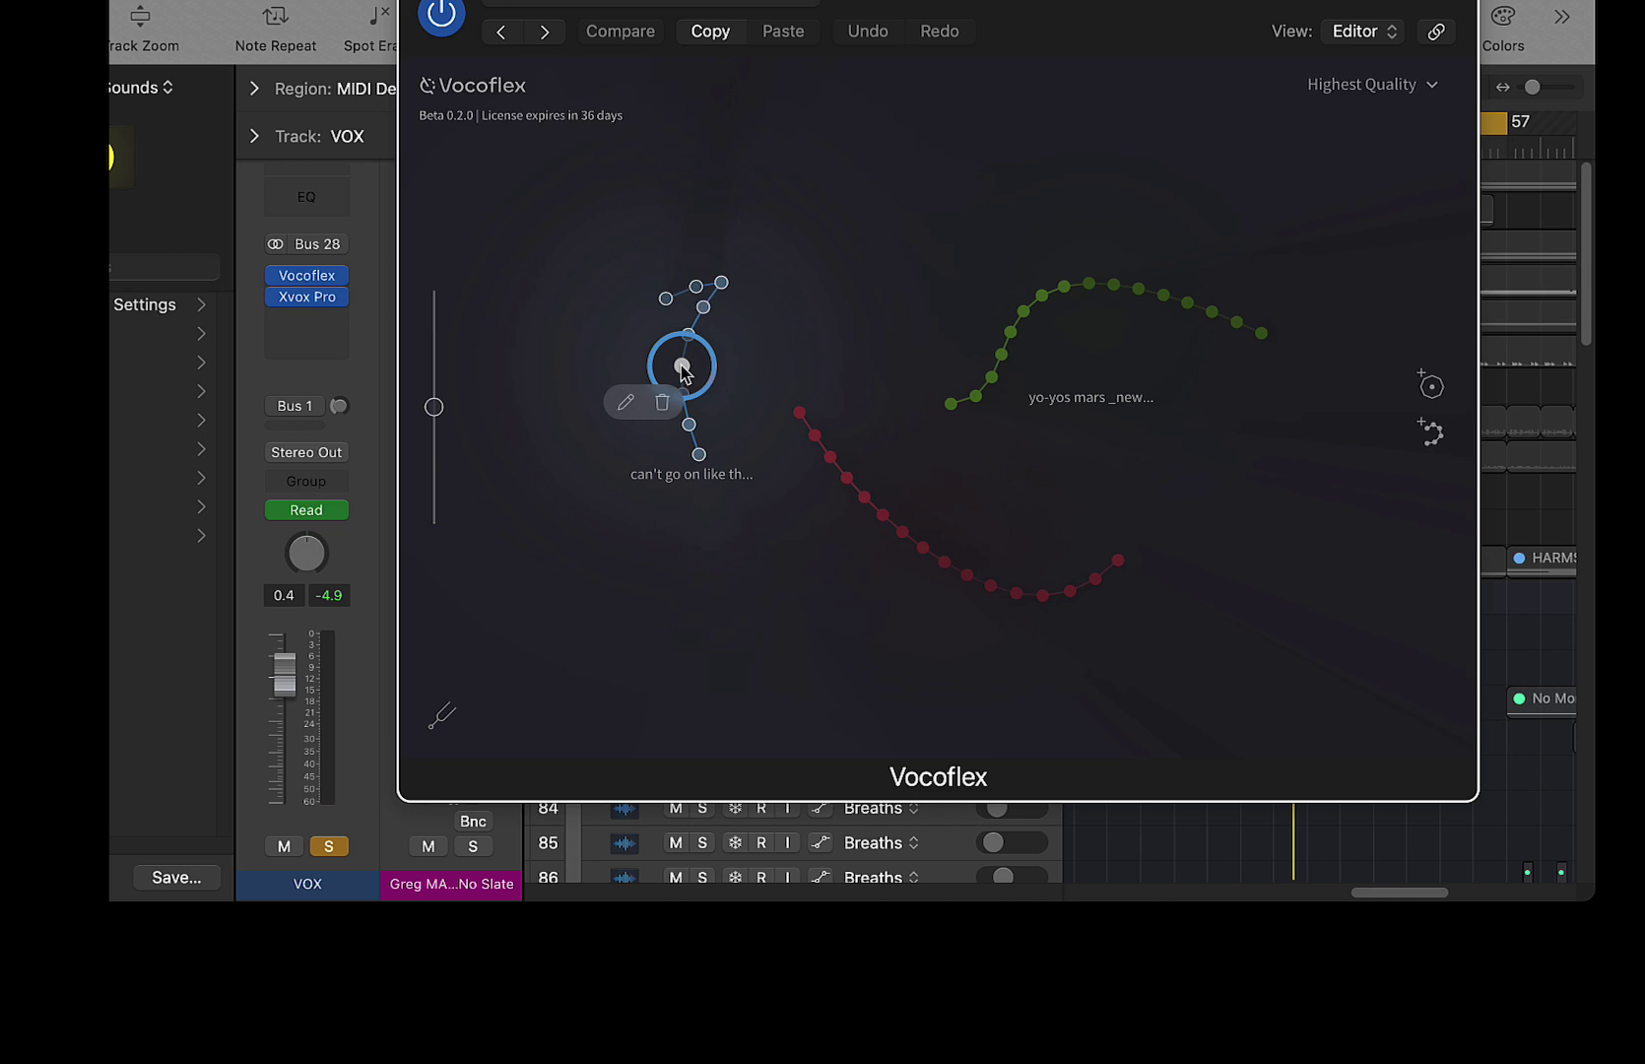
{"action": "left_click_drag", "start_coordinate": [681, 369], "coordinate": [881, 346]}
{"action": "mouse_move", "coordinate": [847, 350]}
{"action": "left_mouse_down"}
{"action": "mouse_move", "coordinate": [689, 367]}
{"action": "mouse_move", "coordinate": [869, 329]}
{"action": "left_mouse_up"}
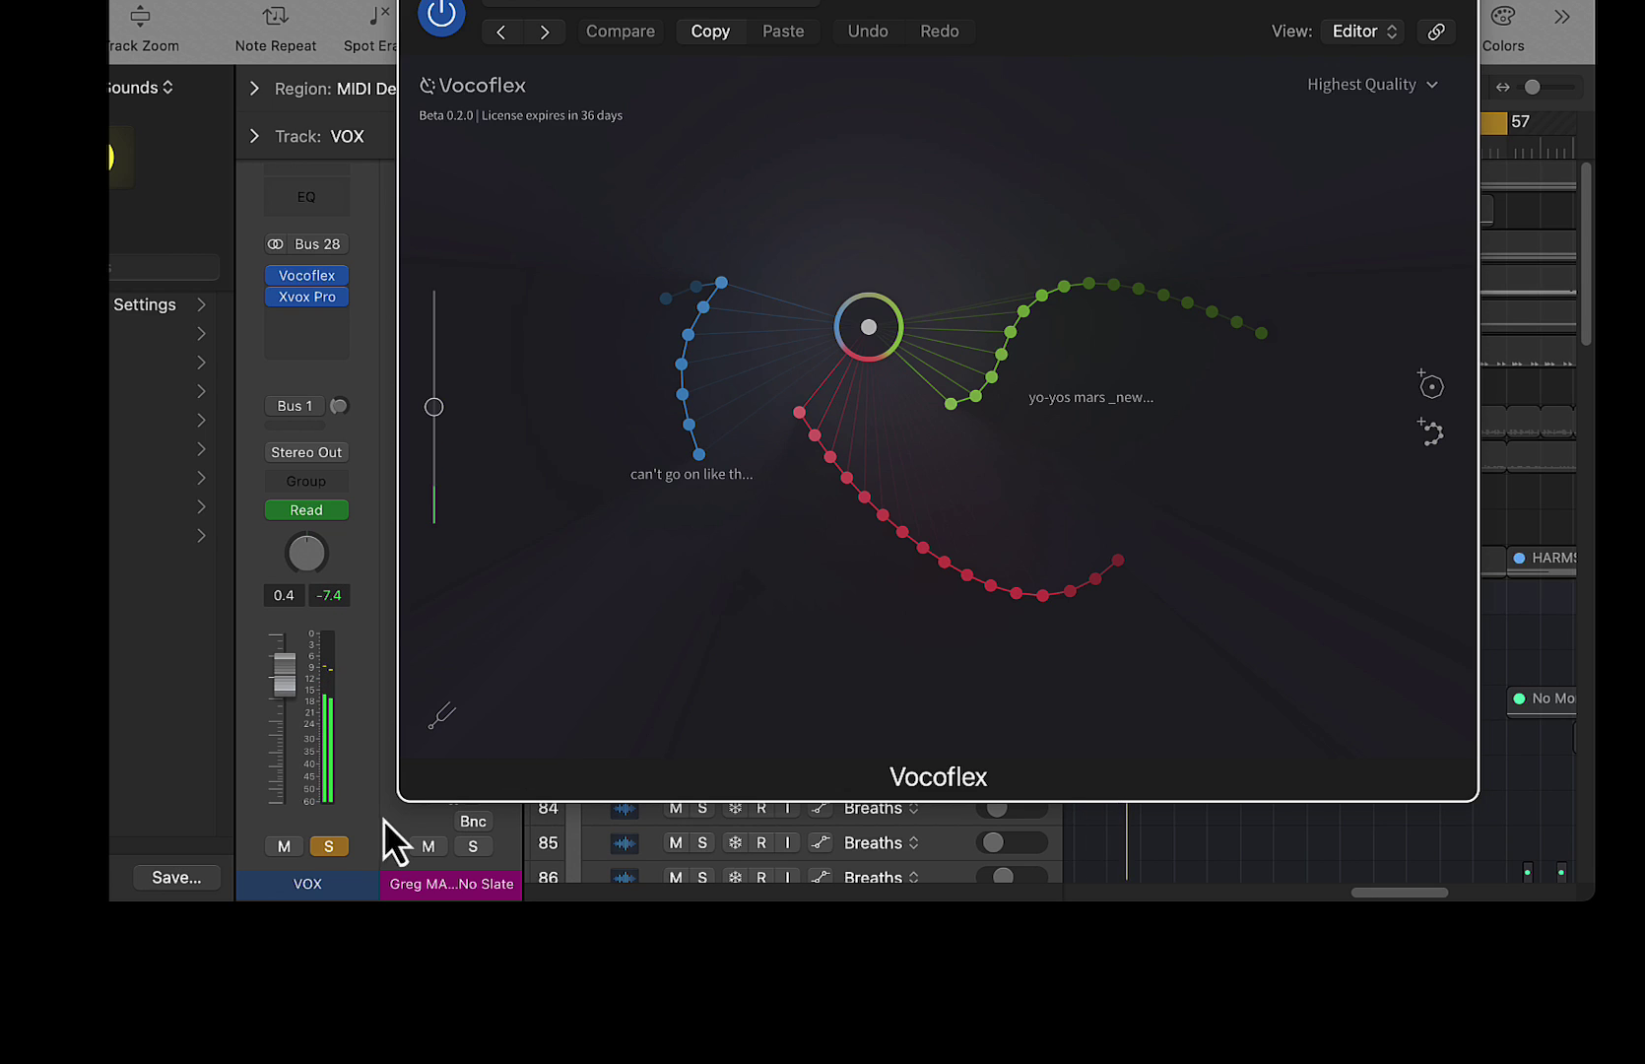
- Unsolo VOX and compare Vocoflex bypassed and active with the light probe on the "can't go on like th..." curve
{"action": "left_click", "coordinate": [329, 846]}
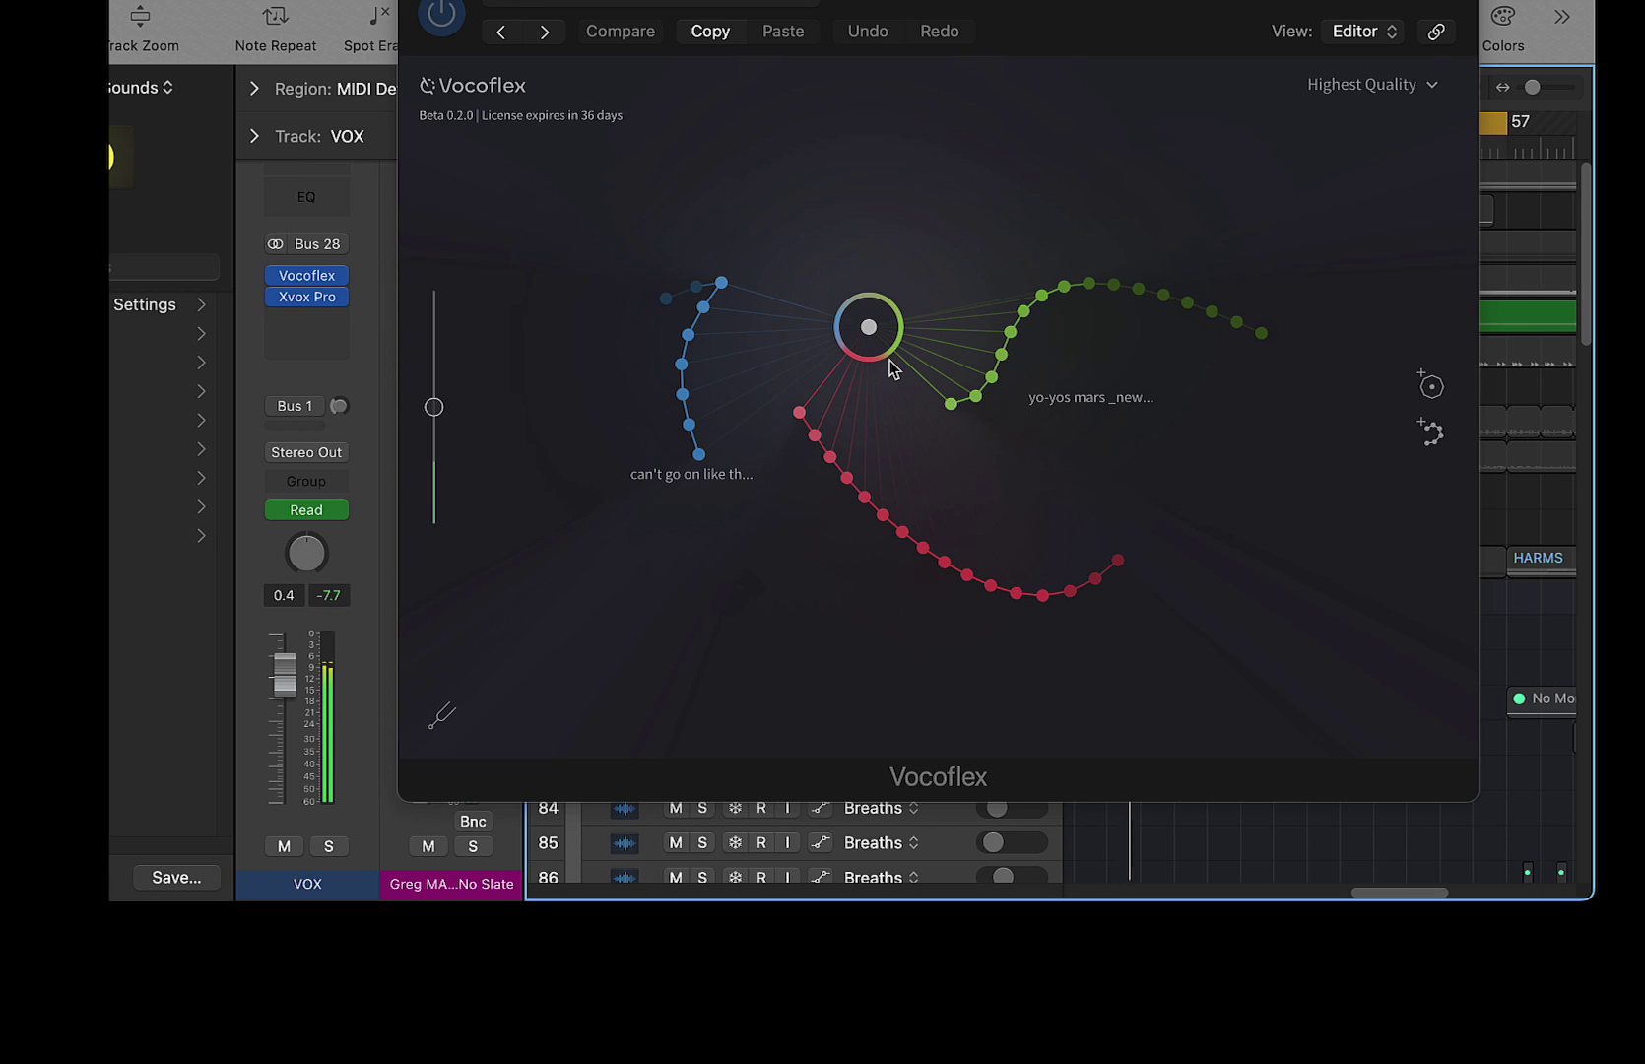
{"action": "left_click_drag", "start_coordinate": [875, 344], "coordinate": [688, 372]}
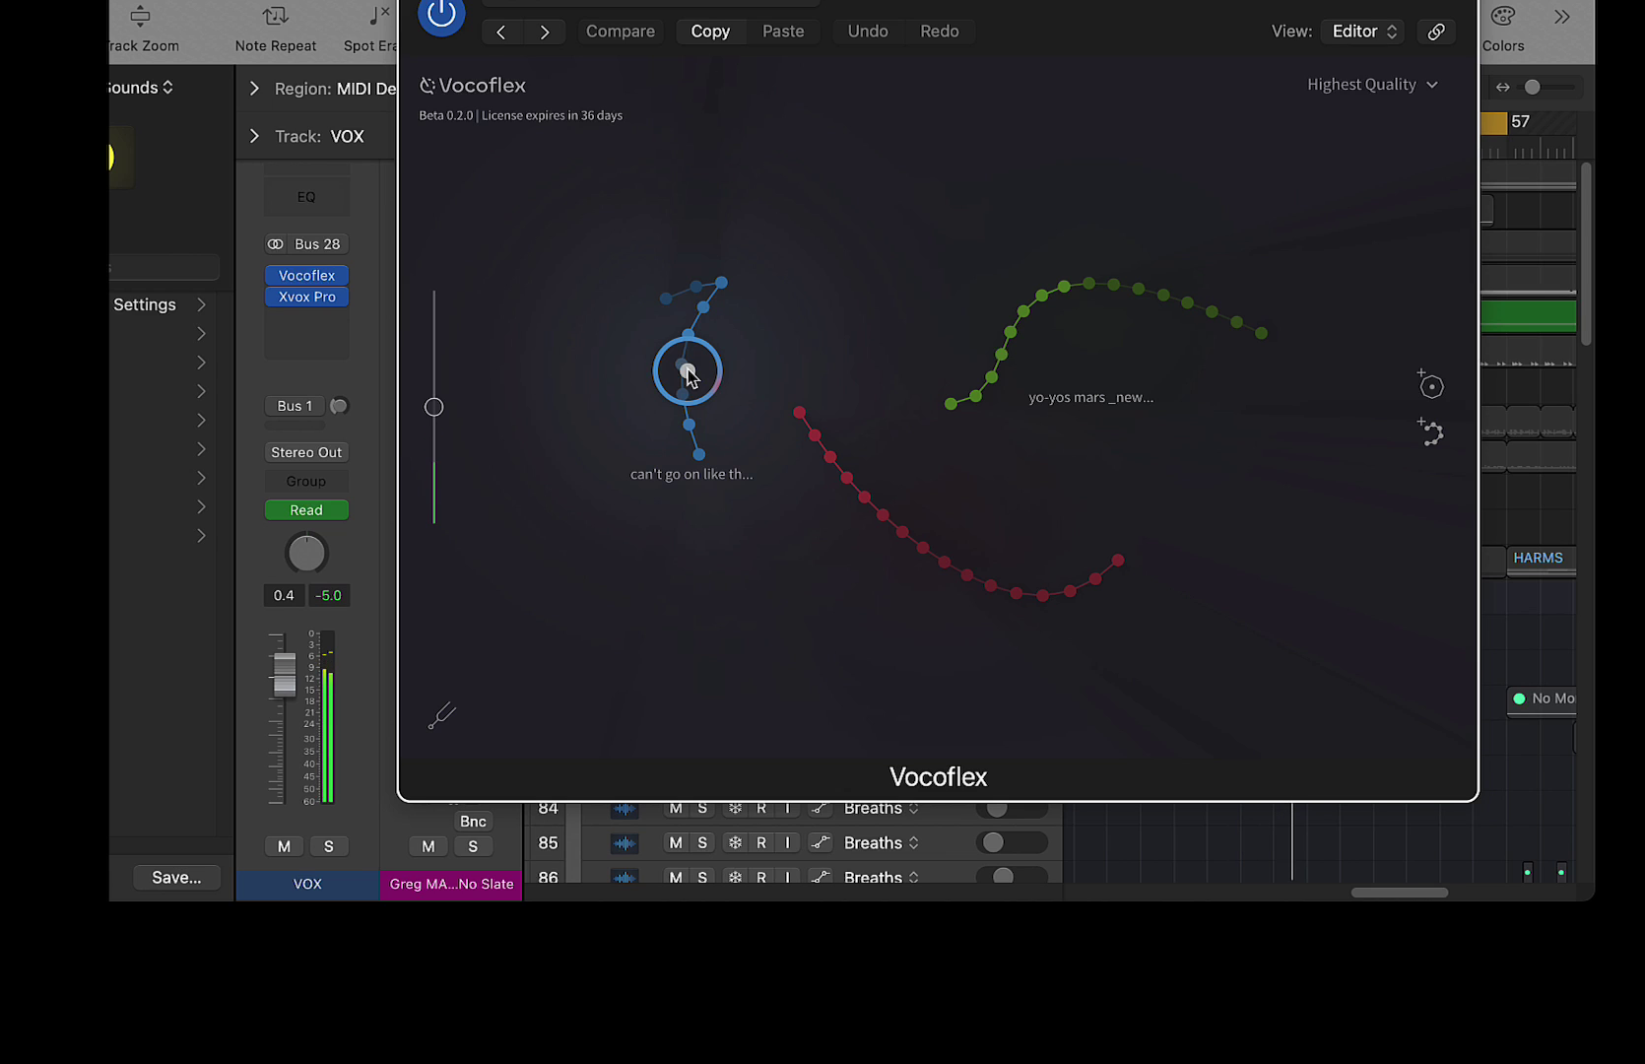
{"action": "left_click", "coordinate": [439, 25]}
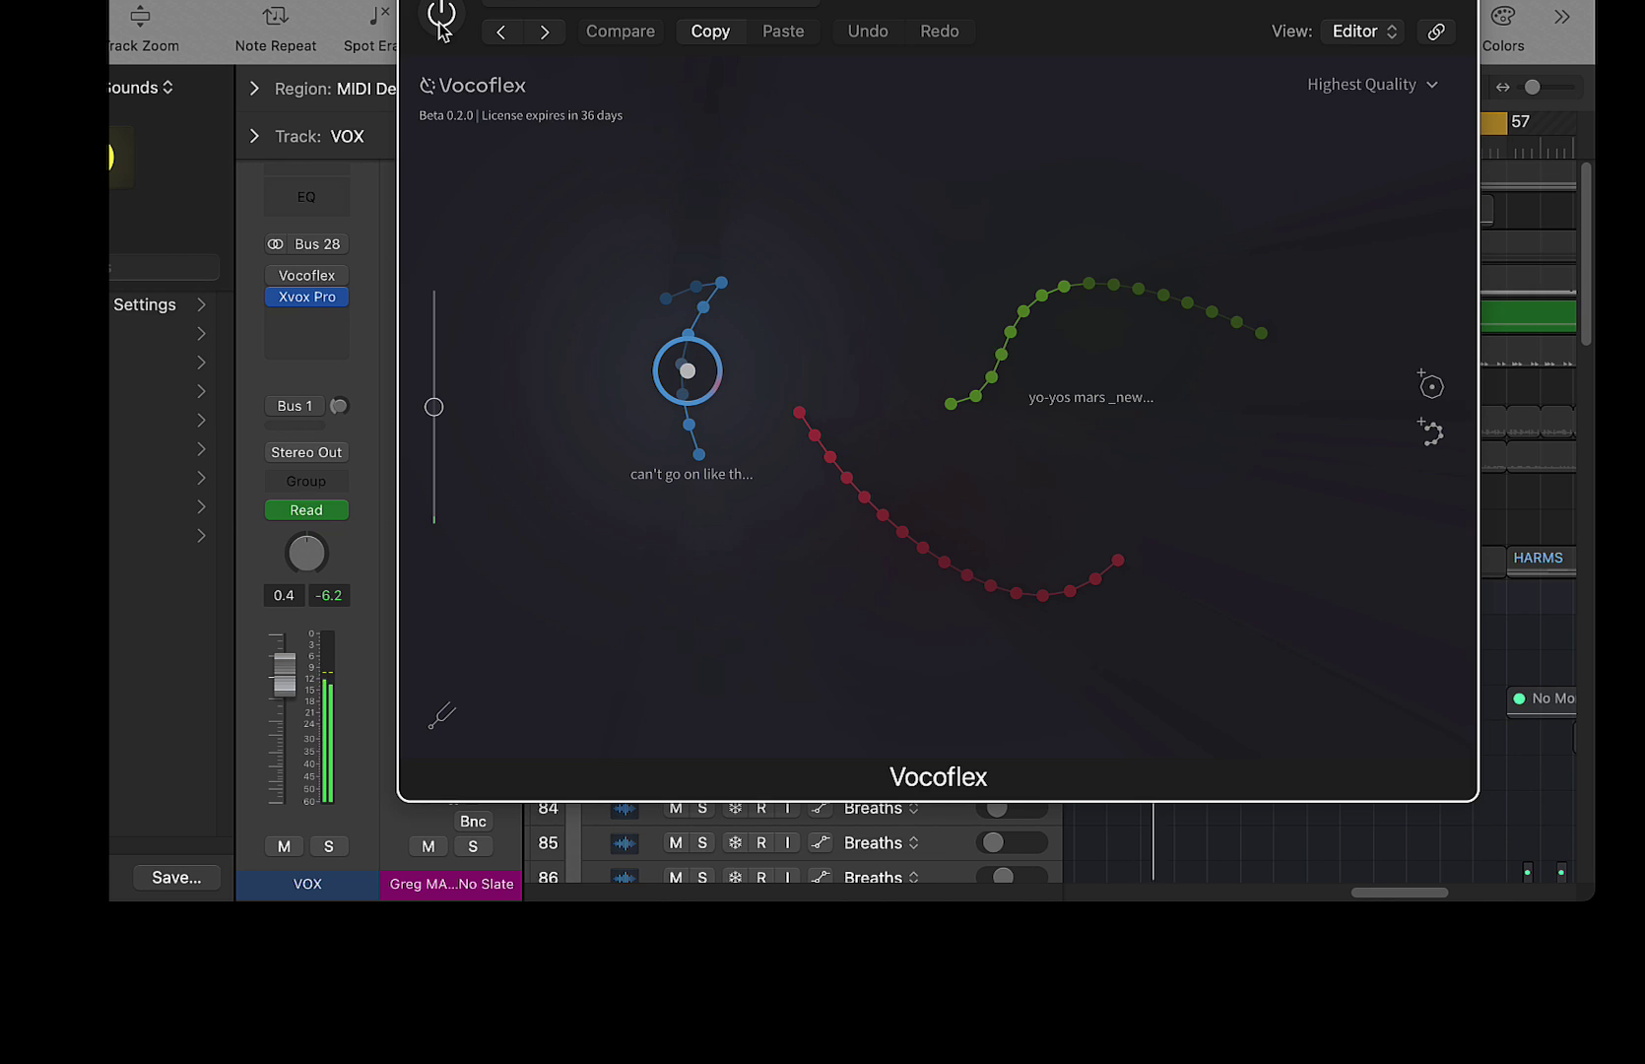
{"action": "left_click", "coordinate": [441, 20]}
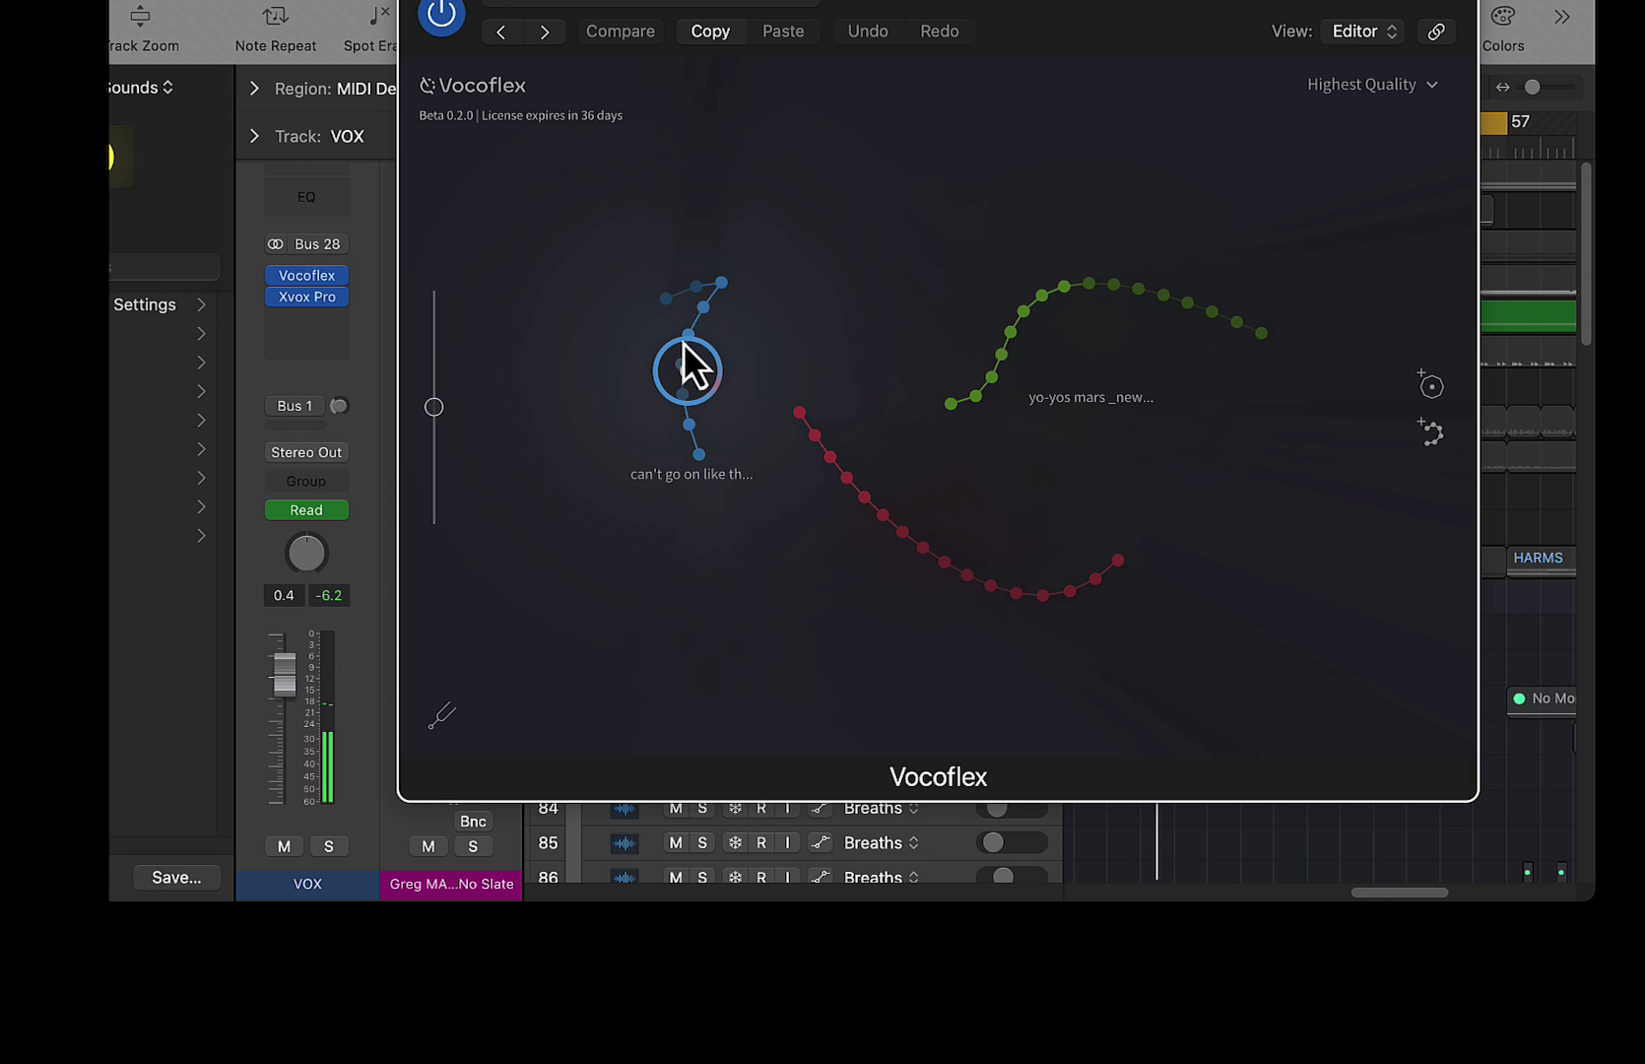
- Move the light probe onto the red curve, and start a single new voice with its tone and gender point at #CD2828
{"action": "left_click", "coordinate": [688, 369]}
{"action": "left_click_drag", "start_coordinate": [709, 404], "coordinate": [902, 536]}
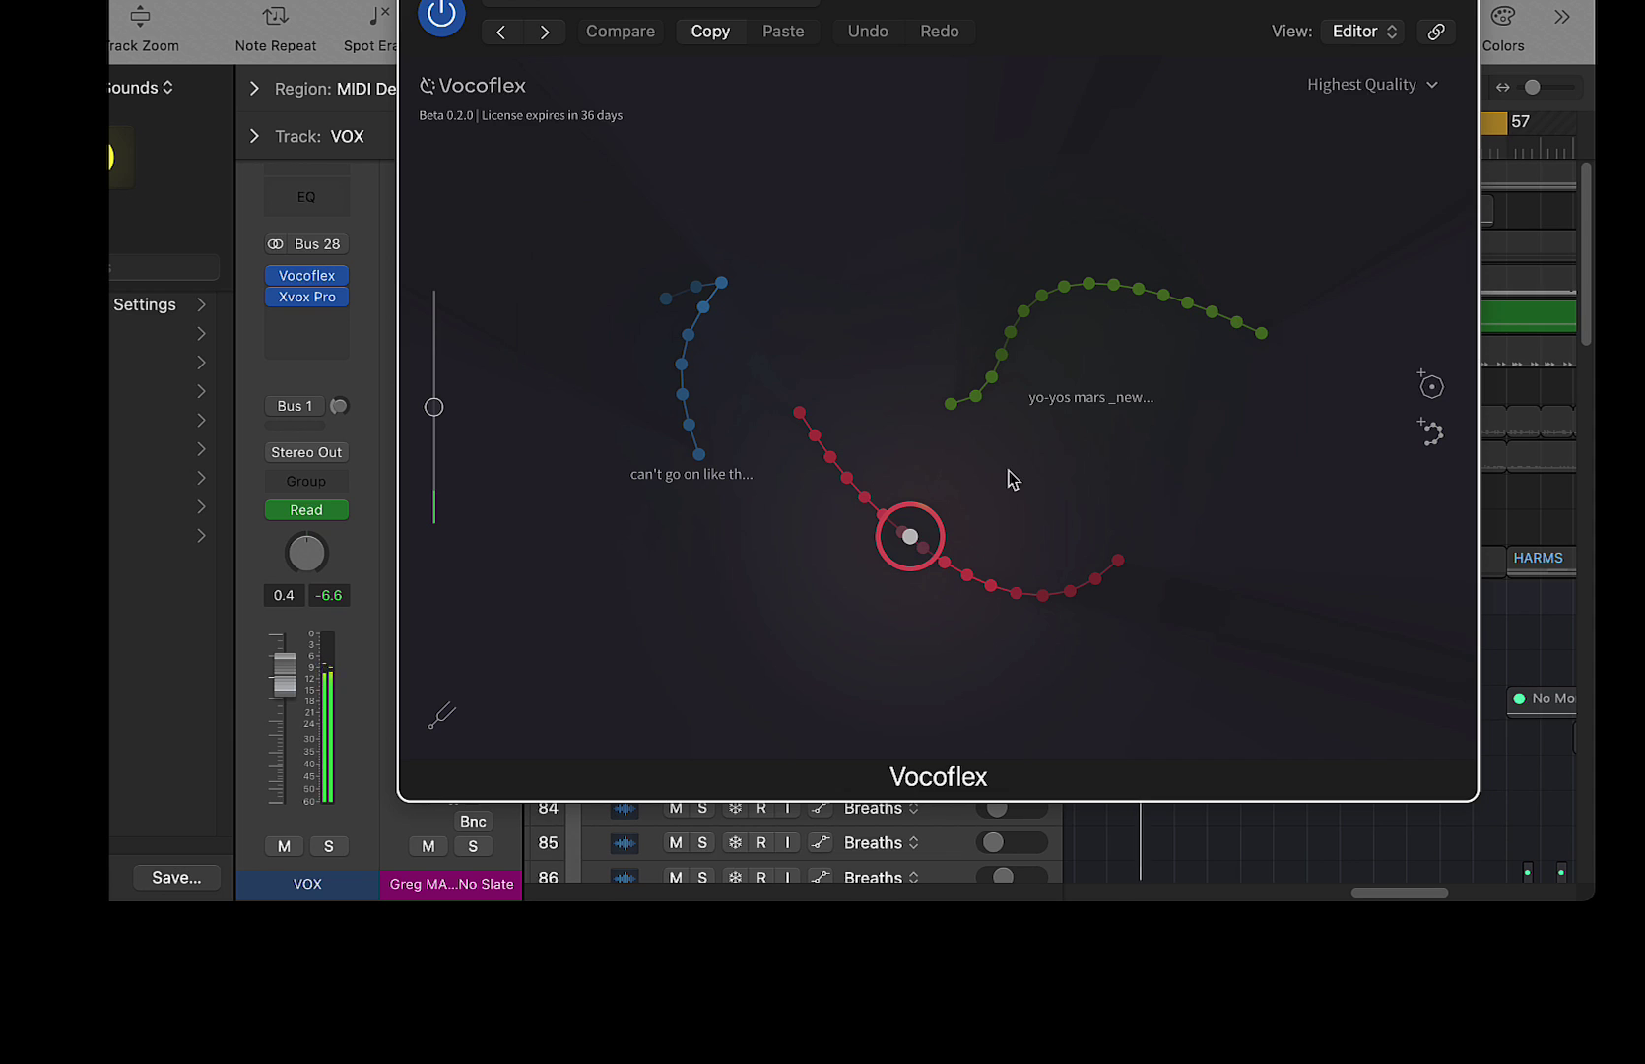
{"action": "left_click", "coordinate": [1434, 388]}
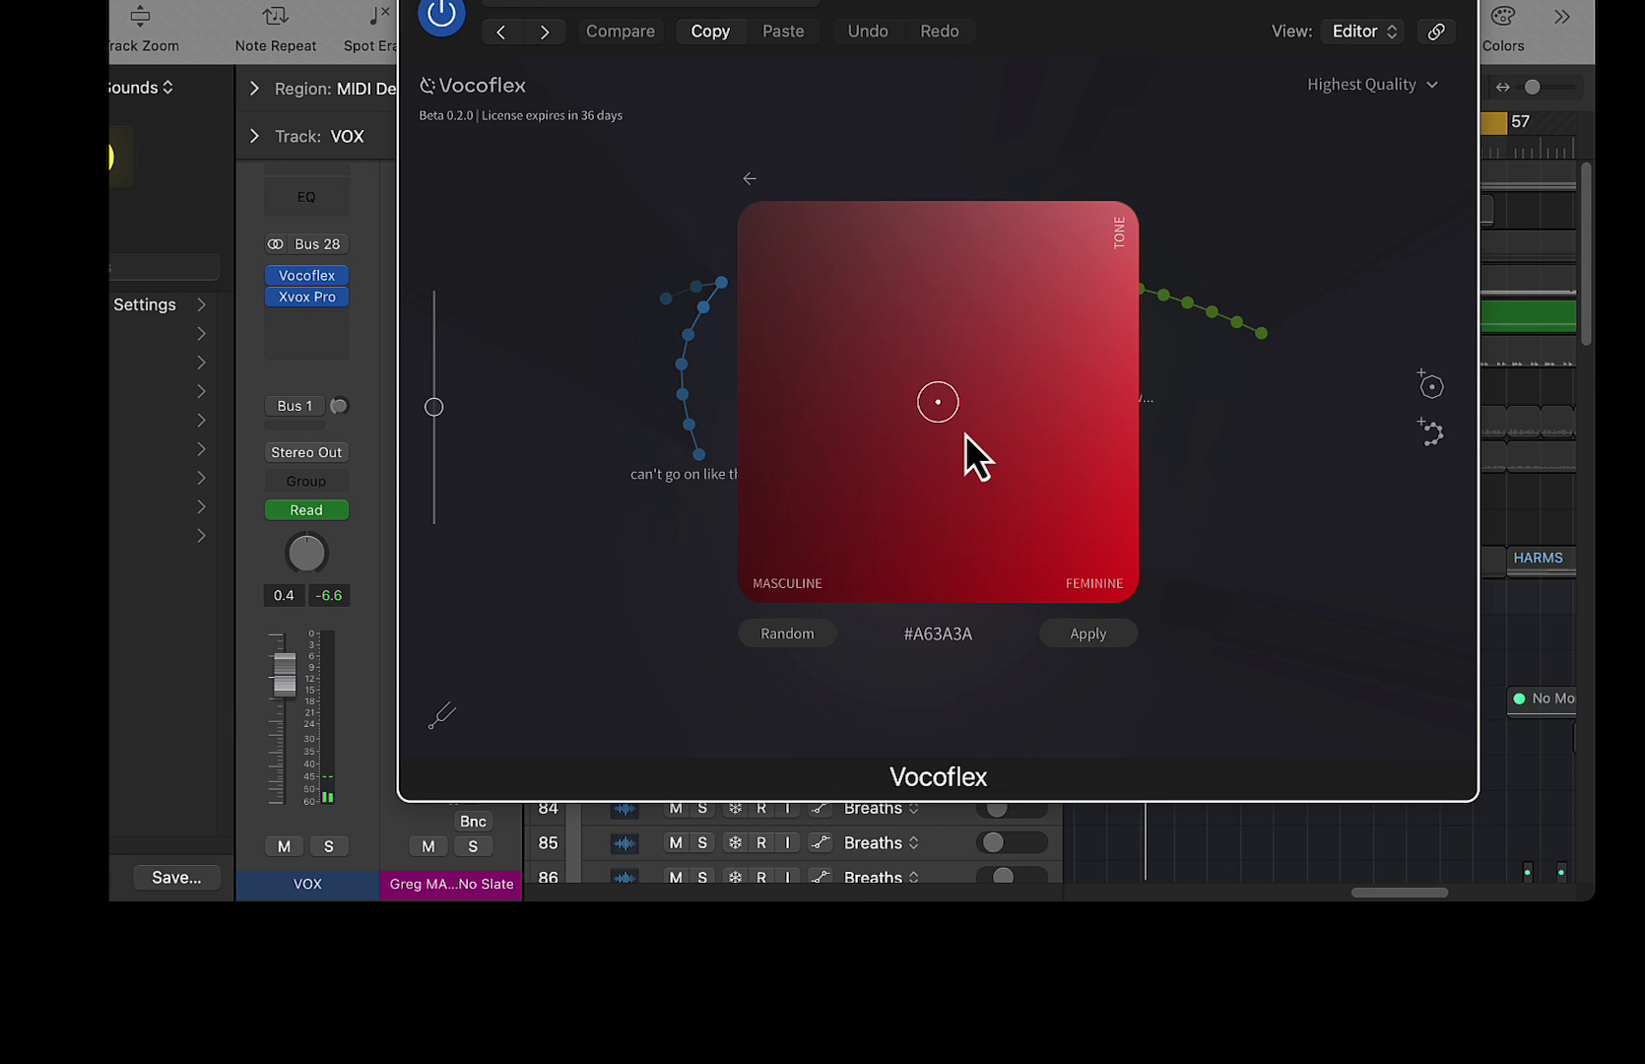
{"action": "left_click_drag", "start_coordinate": [941, 414], "coordinate": [1056, 523]}
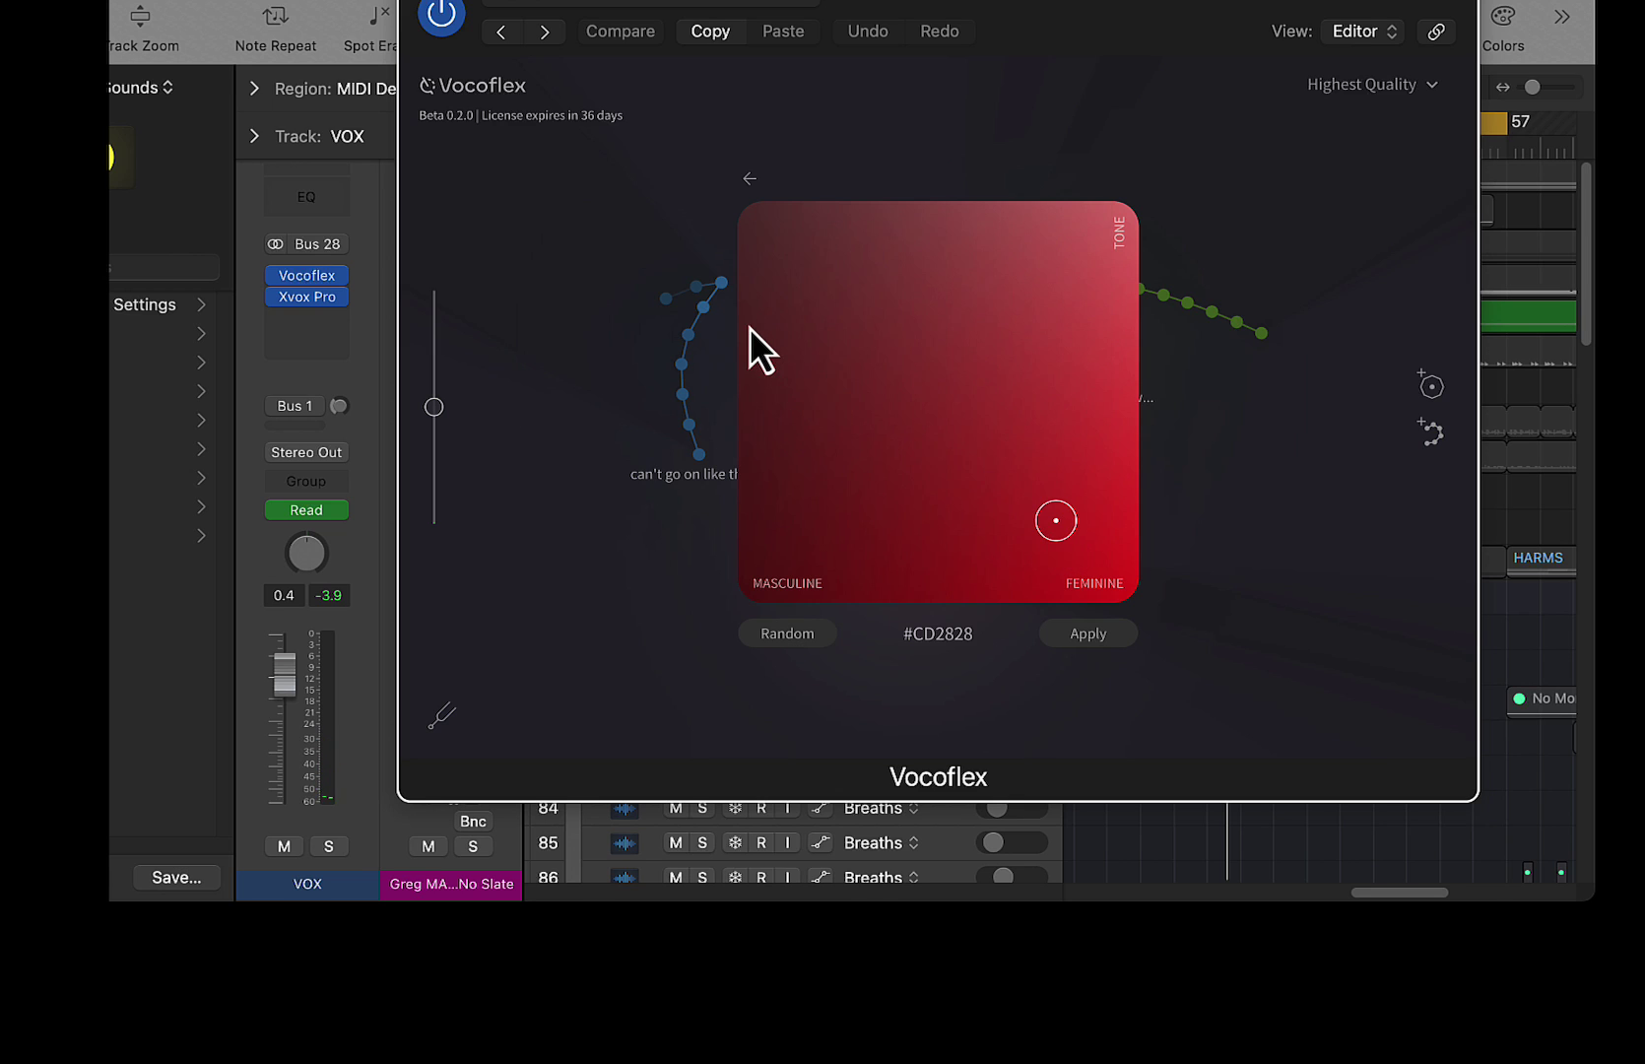
- Set Vocoflex's processing mode to Lower Latency and toggle playback
{"action": "left_click", "coordinate": [1400, 94]}
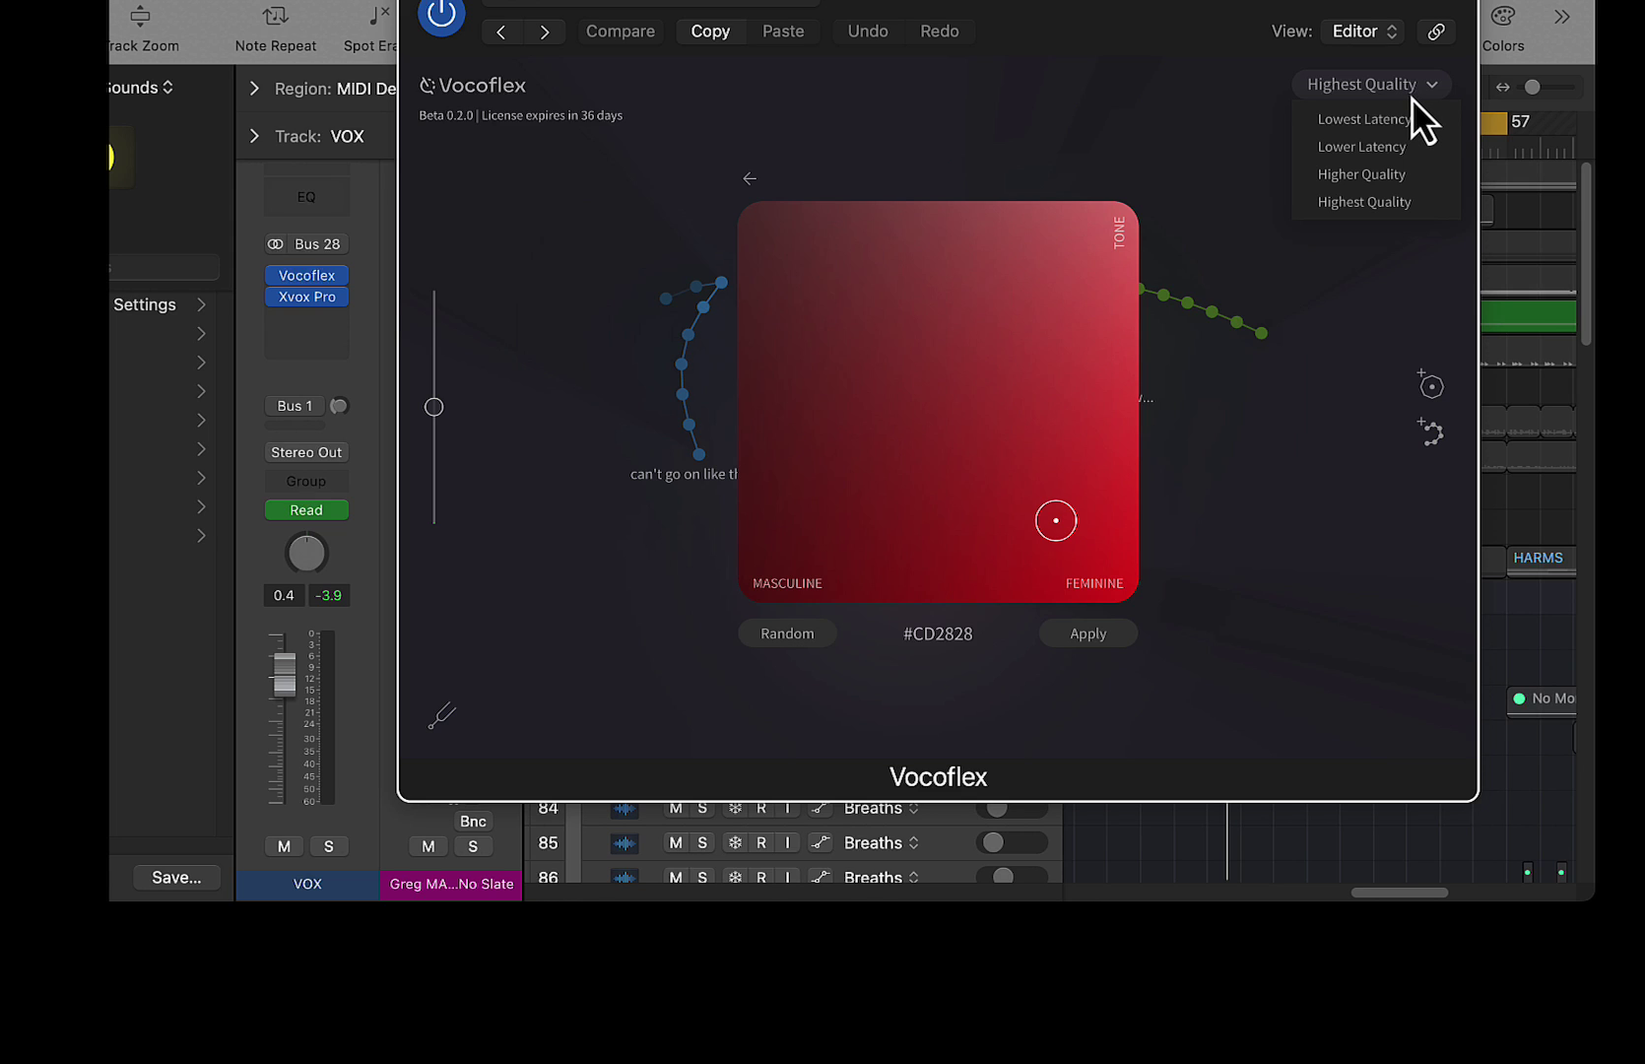
{"action": "left_click", "coordinate": [1411, 147]}
{"action": "key", "text": "space"}
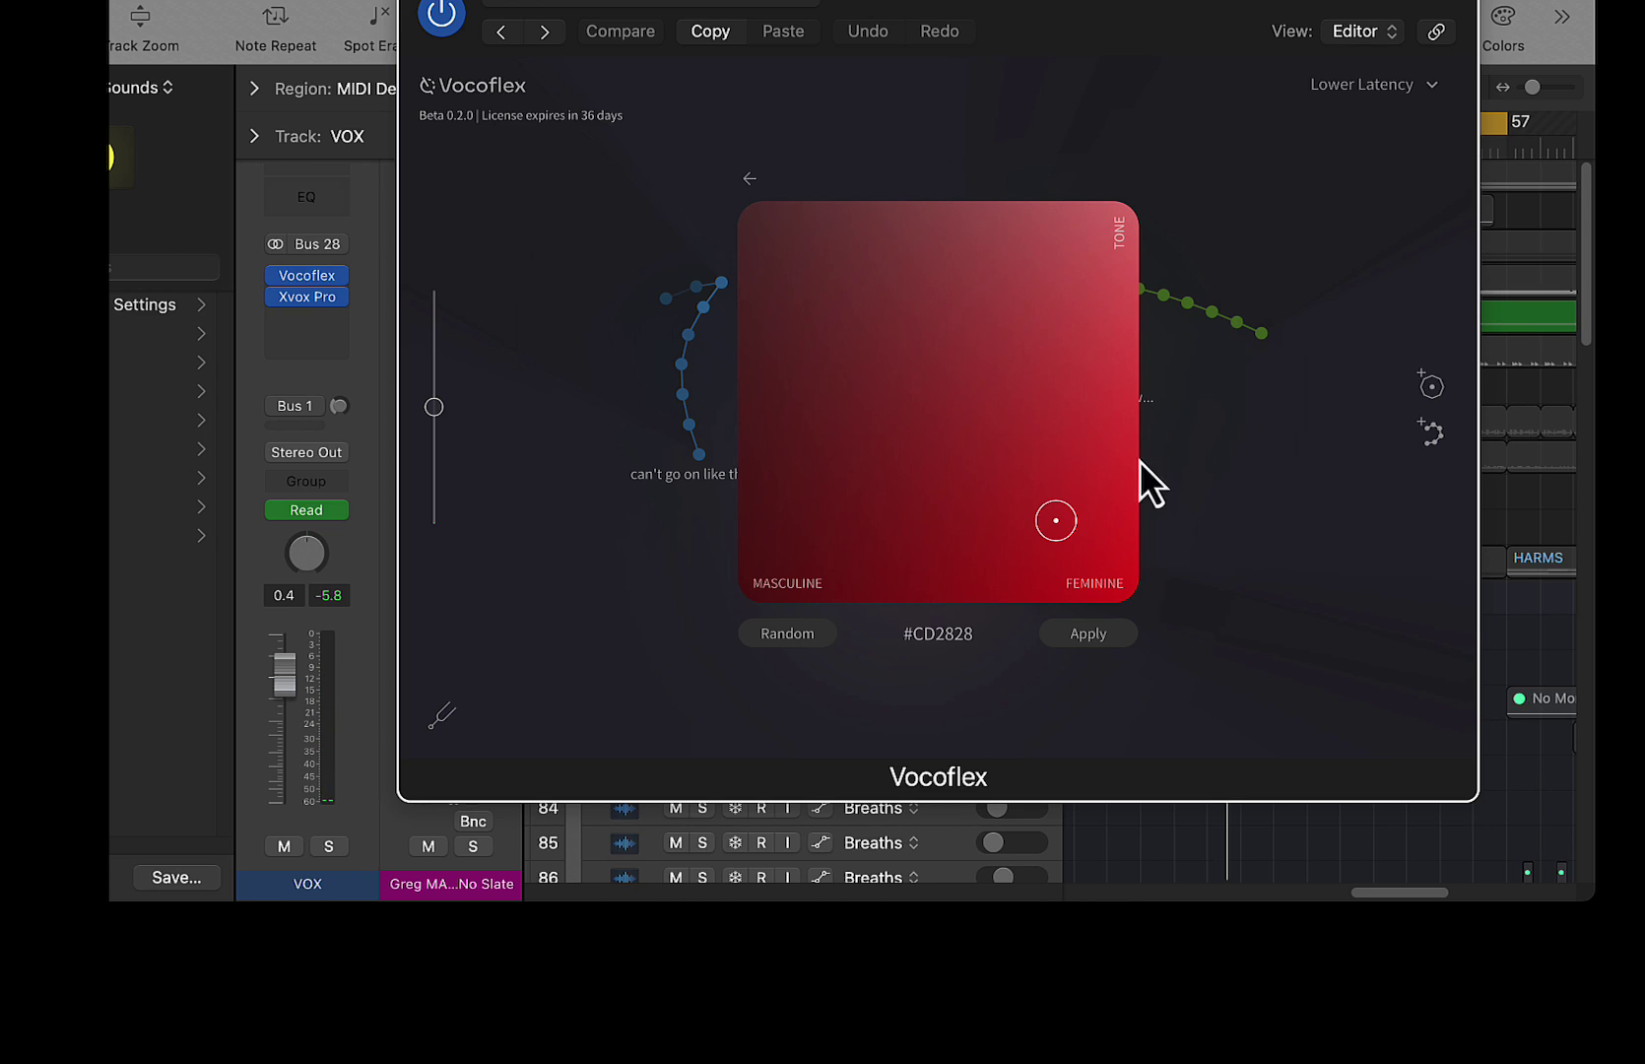
- Audition the new voice's tone and gender point at #862020, #BE5757 and #C23939, and leave the voice picker without applying
{"action": "left_click_drag", "start_coordinate": [1064, 532], "coordinate": [929, 473]}
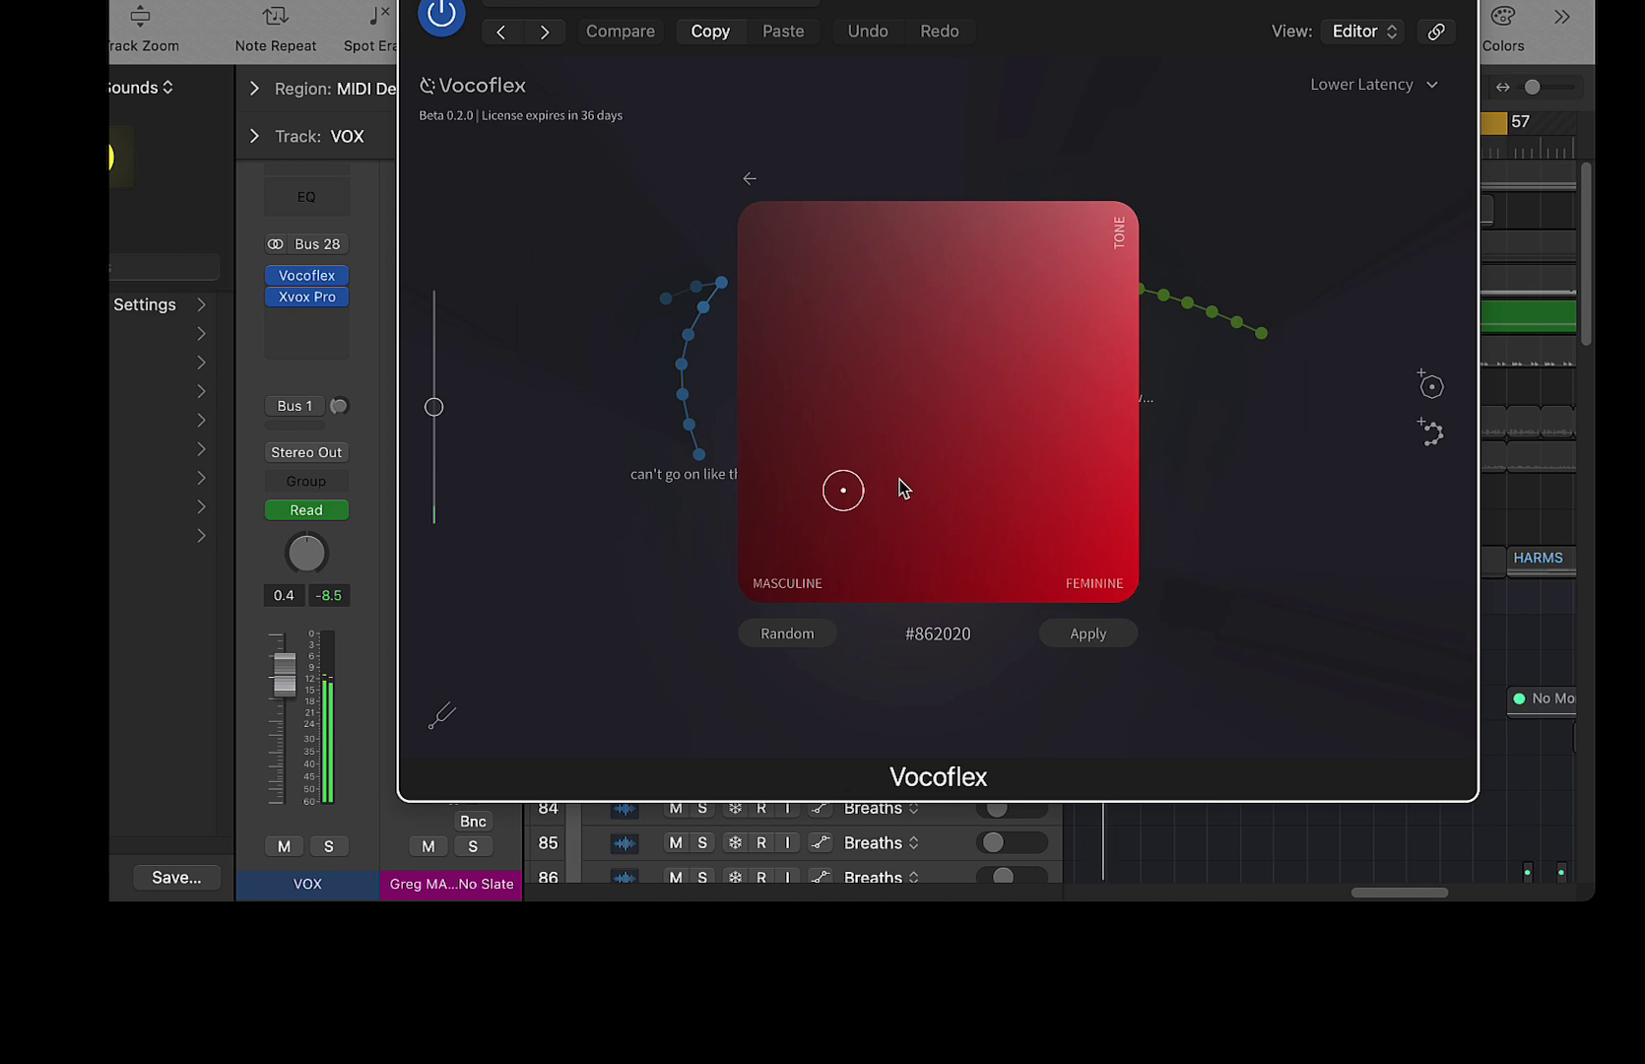
{"action": "left_click_drag", "start_coordinate": [857, 496], "coordinate": [1012, 323]}
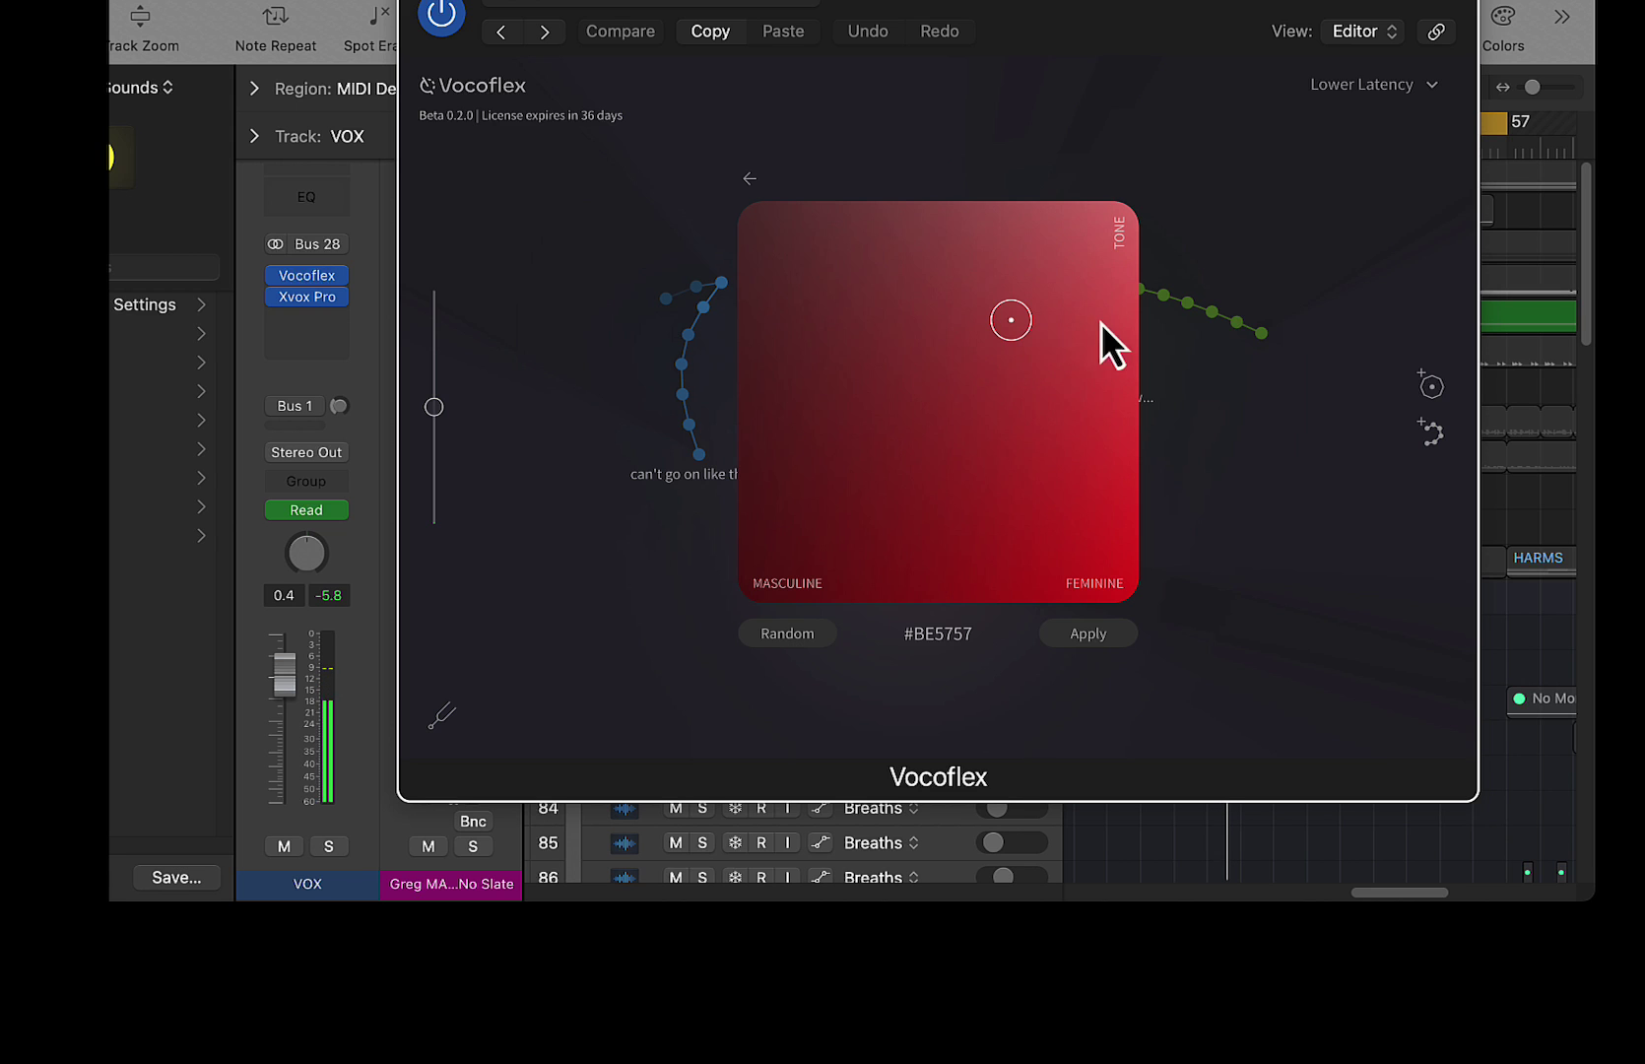
{"action": "left_click_drag", "start_coordinate": [569, 18], "coordinate": [857, 676]}
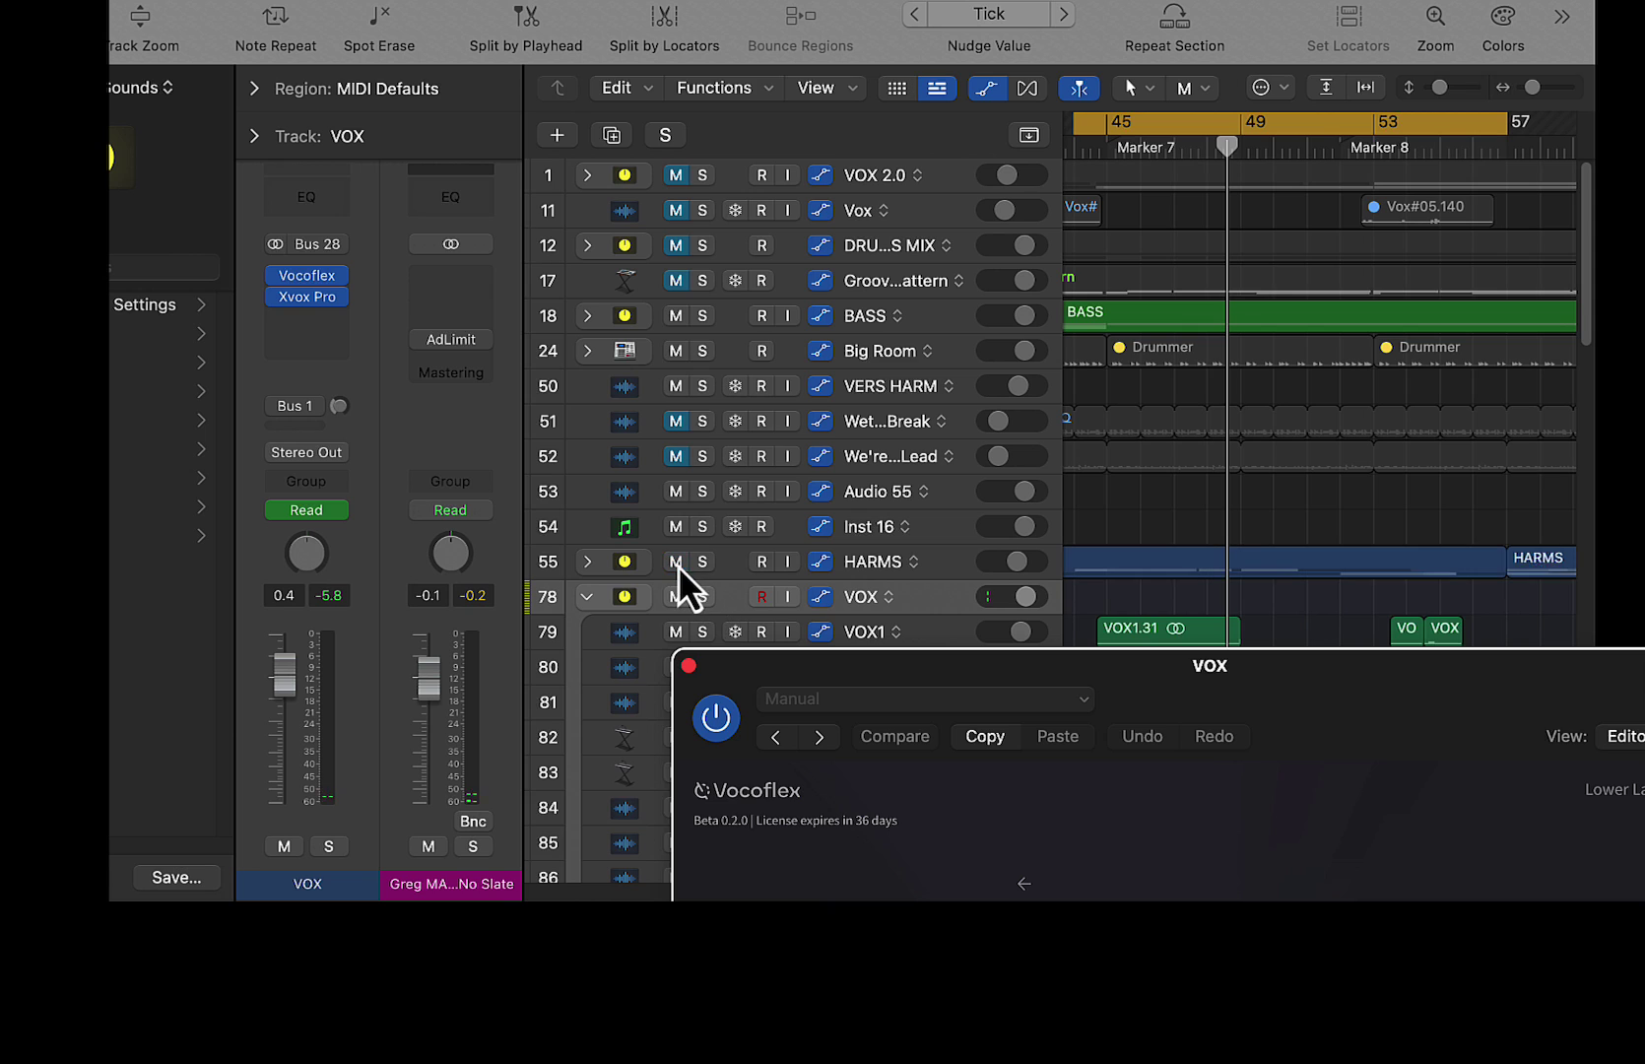
{"action": "left_click_drag", "start_coordinate": [991, 680], "coordinate": [801, 3]}
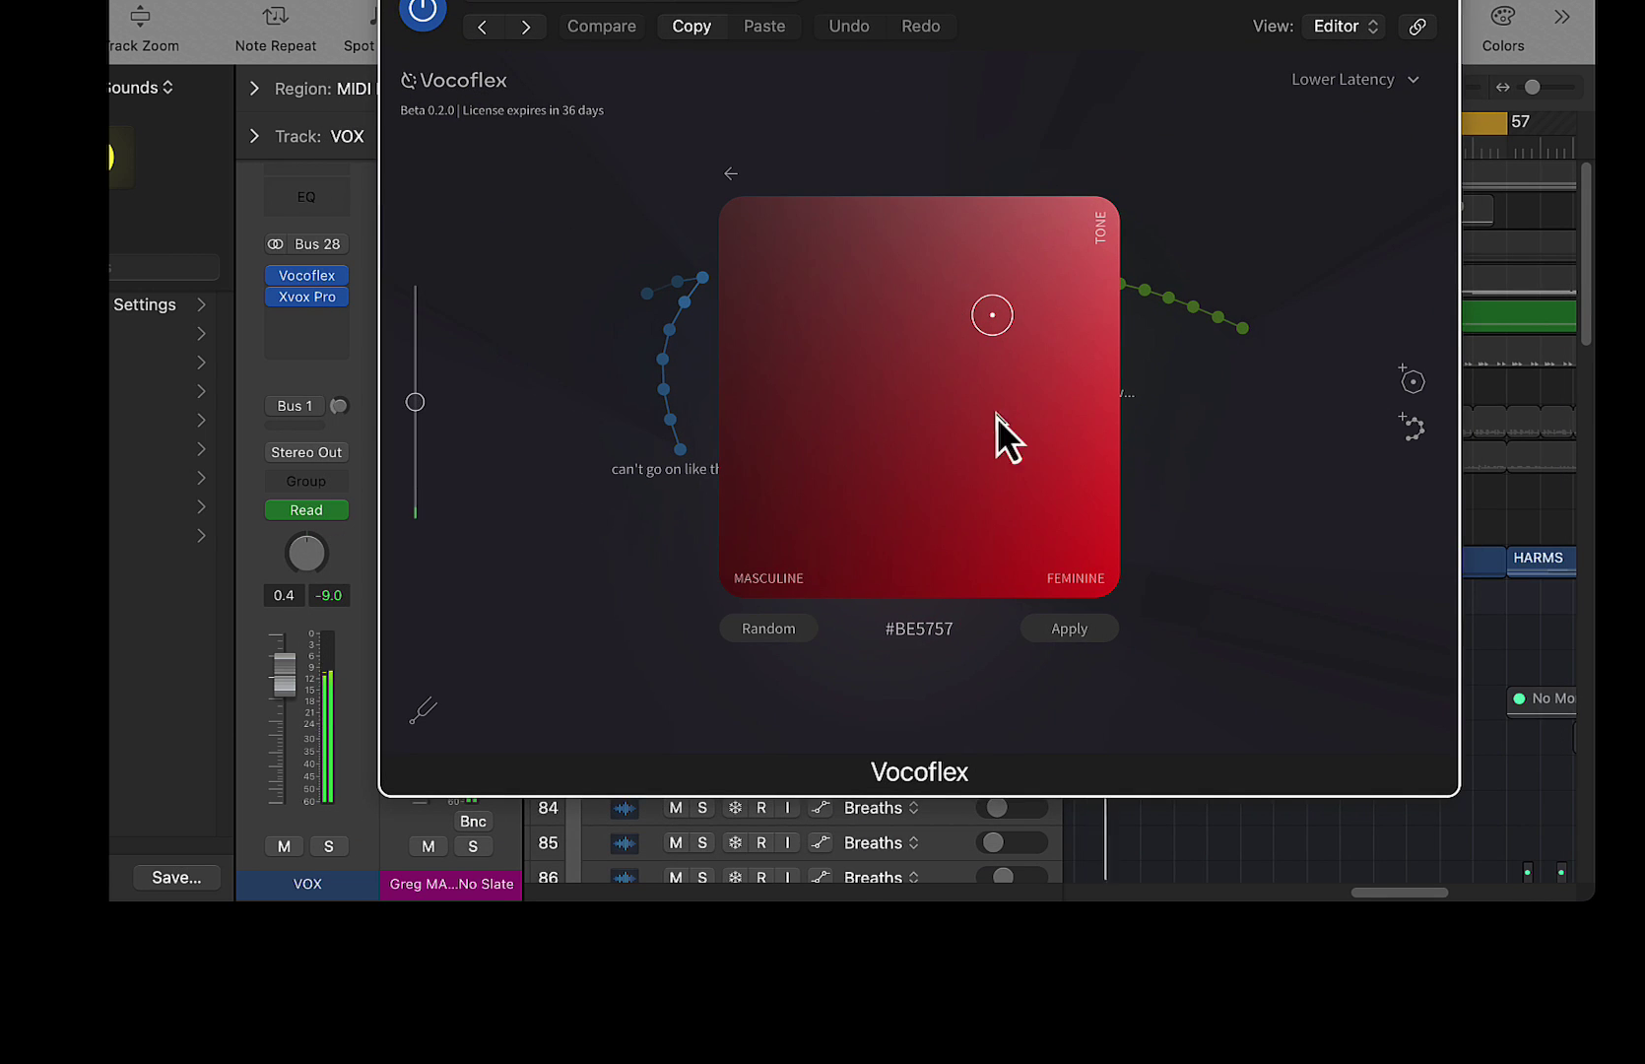
{"action": "left_click_drag", "start_coordinate": [995, 325], "coordinate": [1005, 444]}
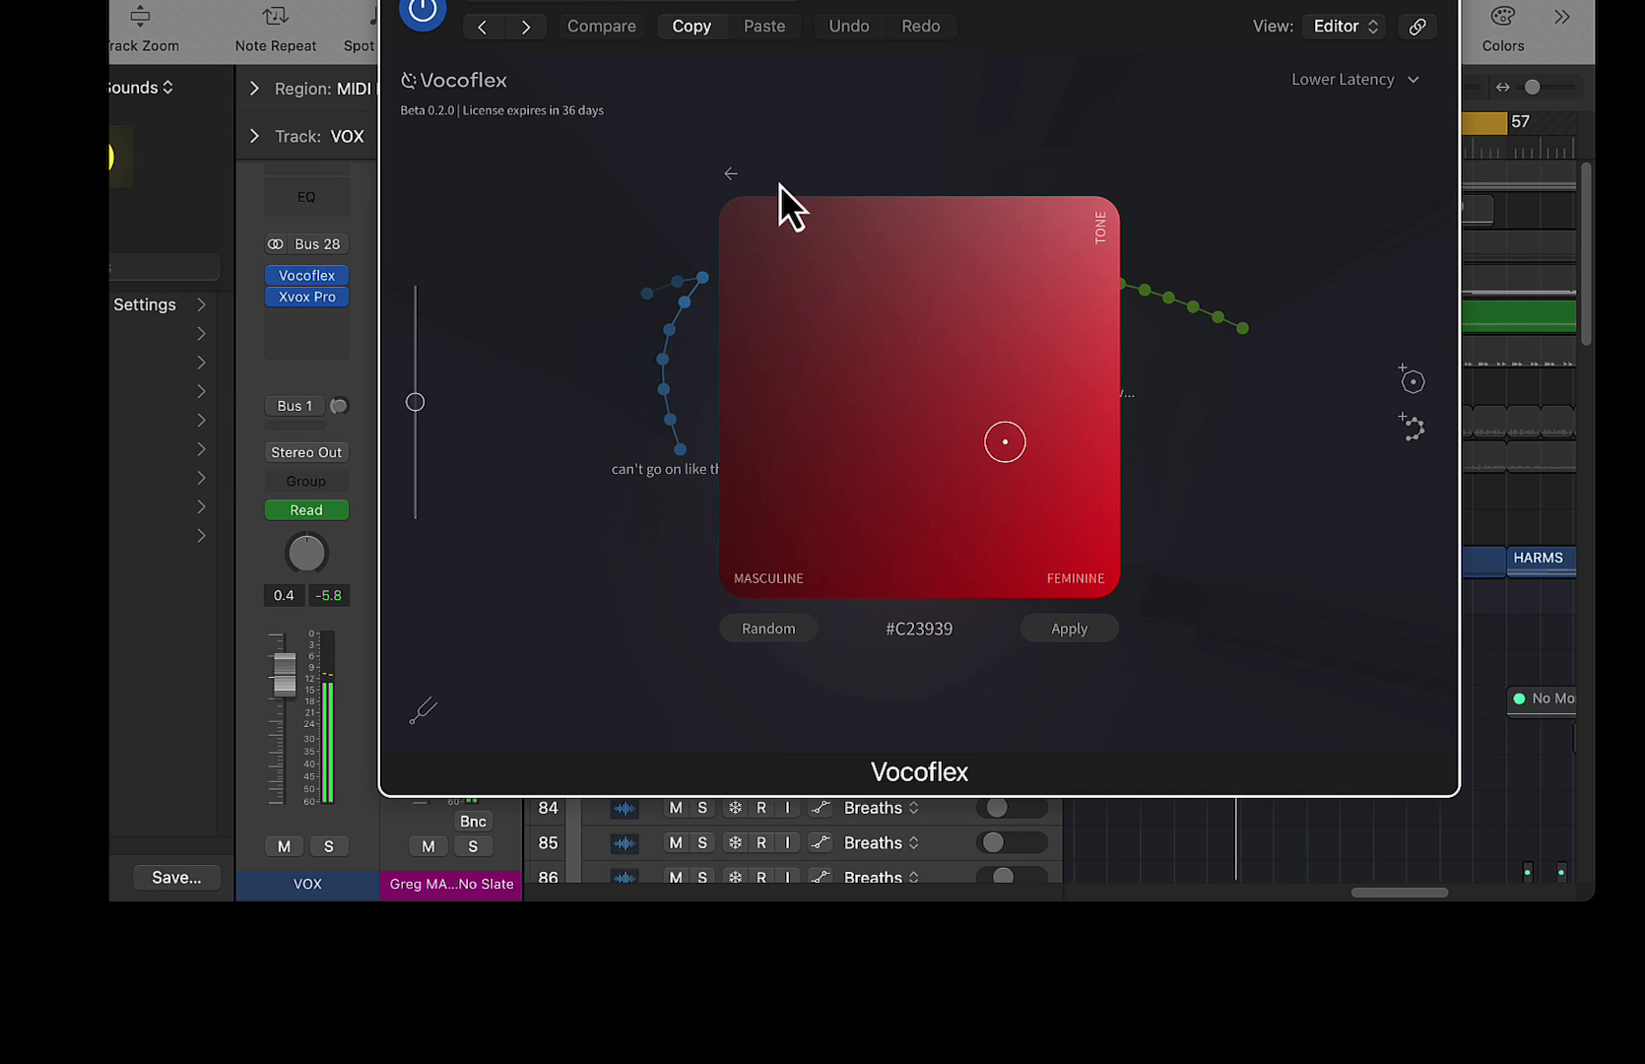
{"action": "left_click", "coordinate": [728, 179]}
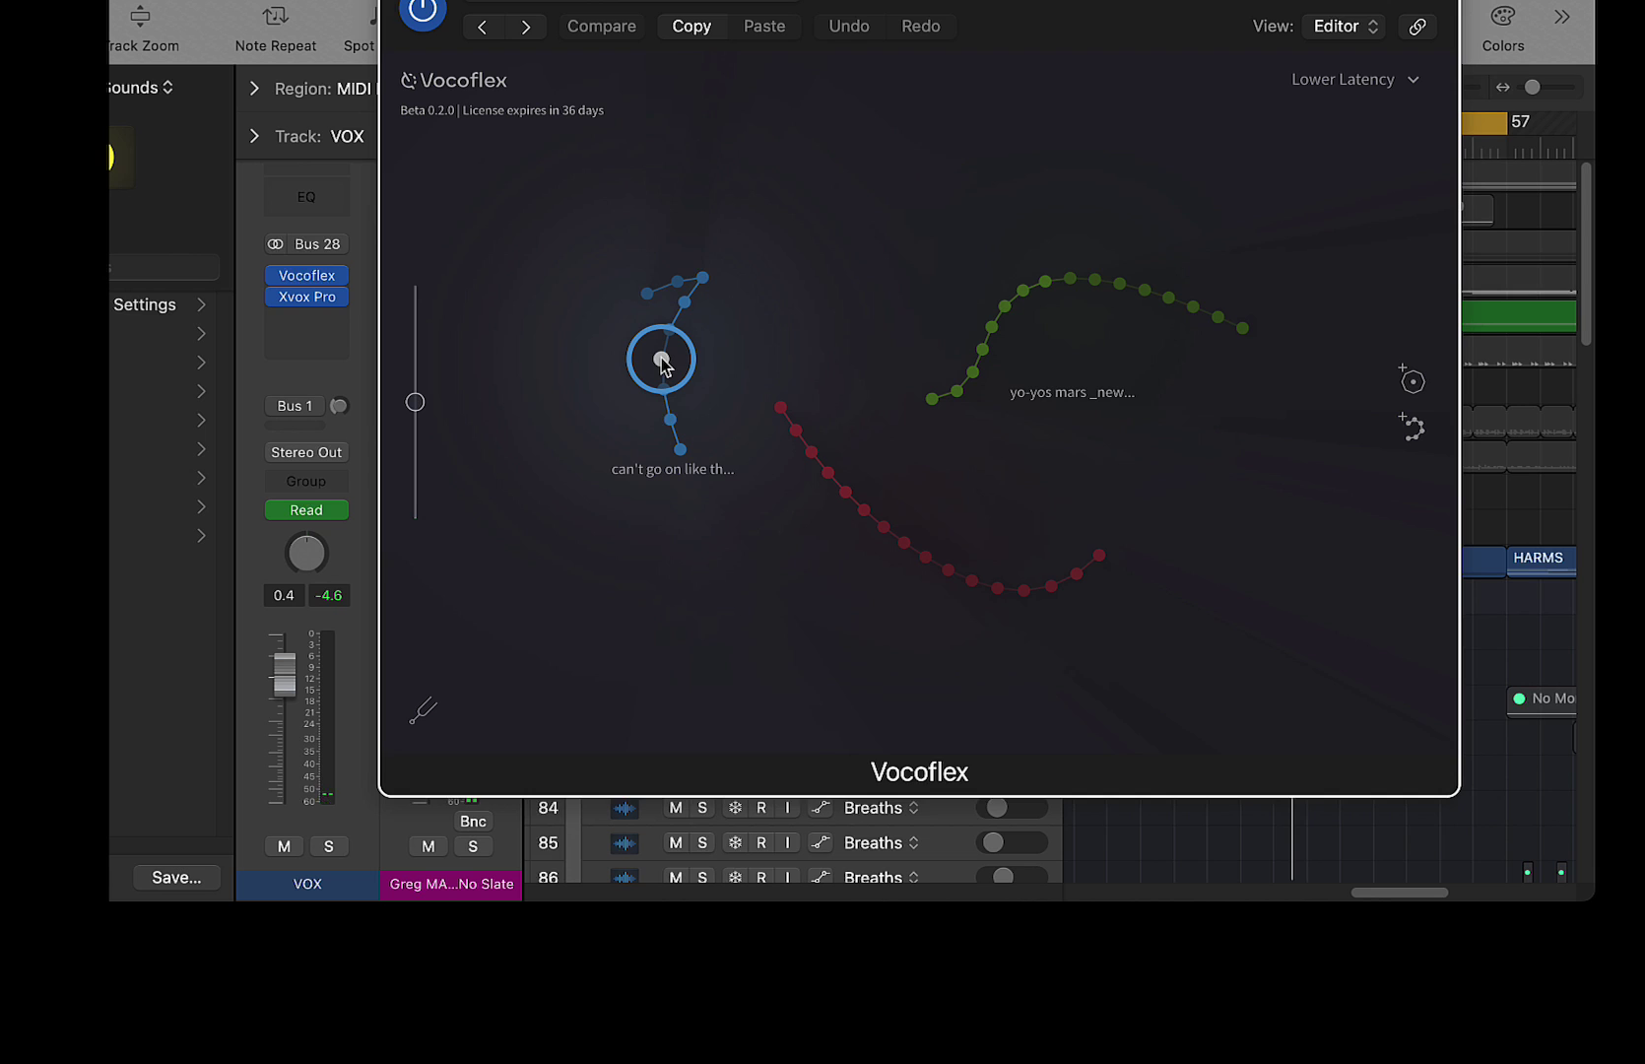
- Bypass Vocoflex for comparison, and audition VOX briefly soloed with the light probe on the yo-yos mars curve
{"action": "left_click", "coordinate": [424, 12]}
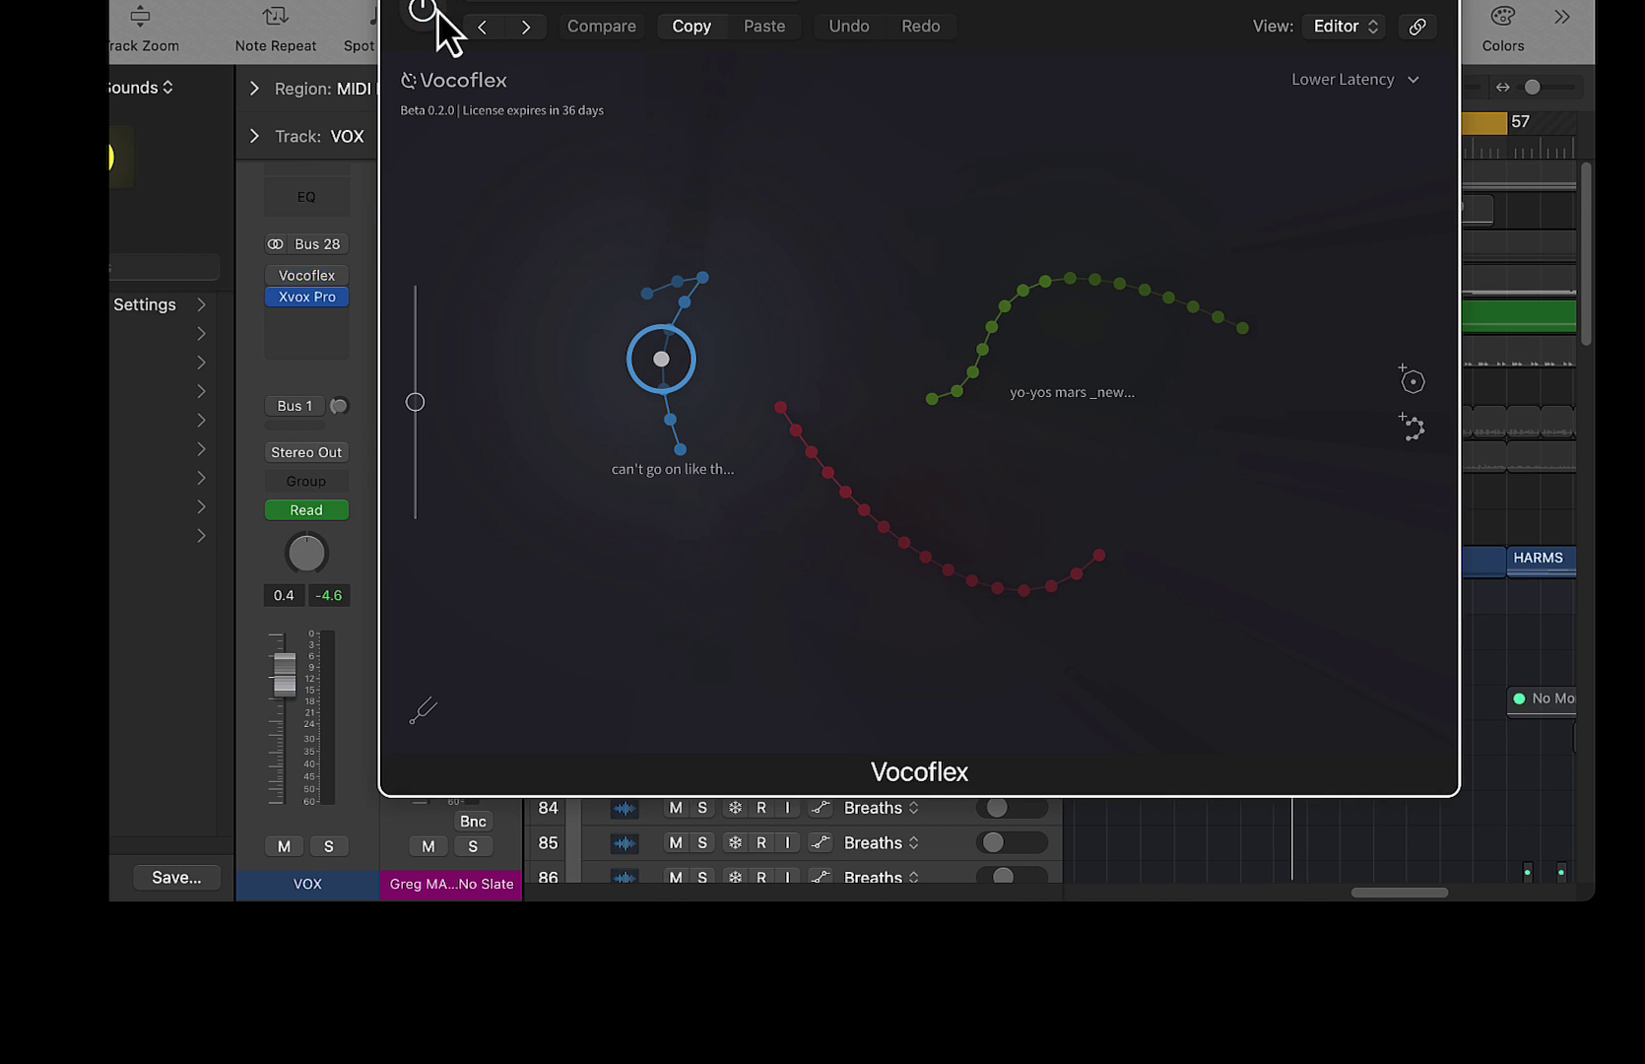
{"action": "key", "text": "super+w"}
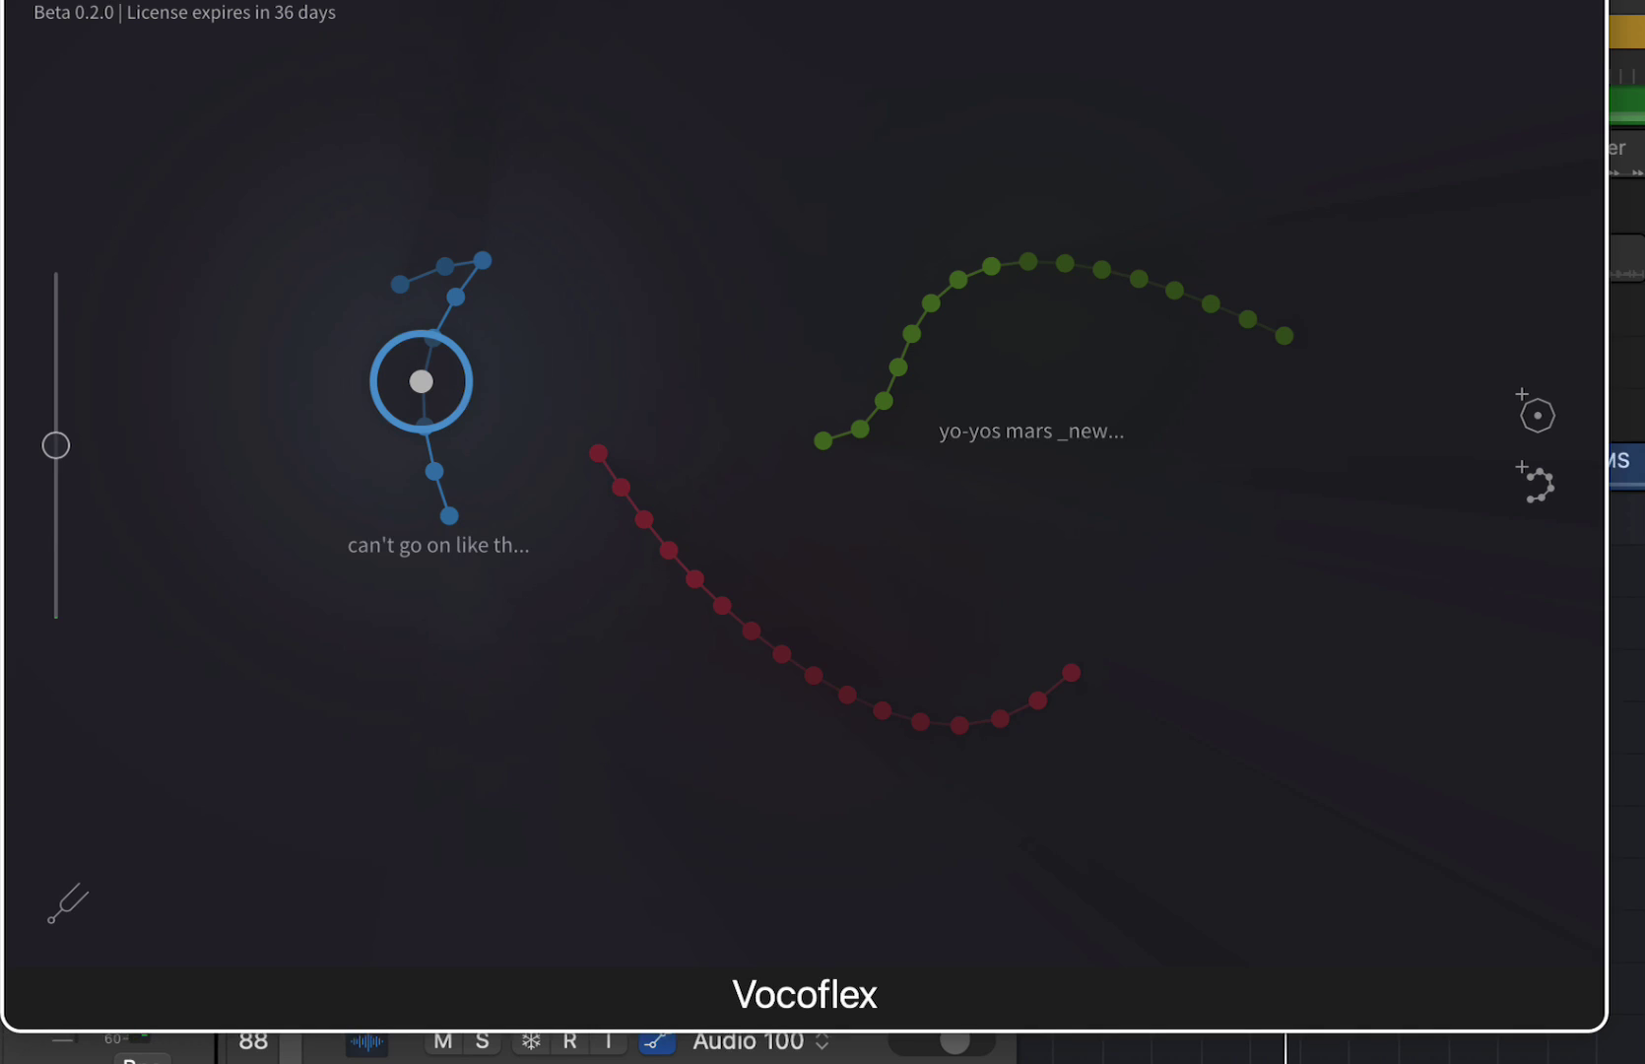
{"action": "left_click", "coordinate": [6, 1063]}
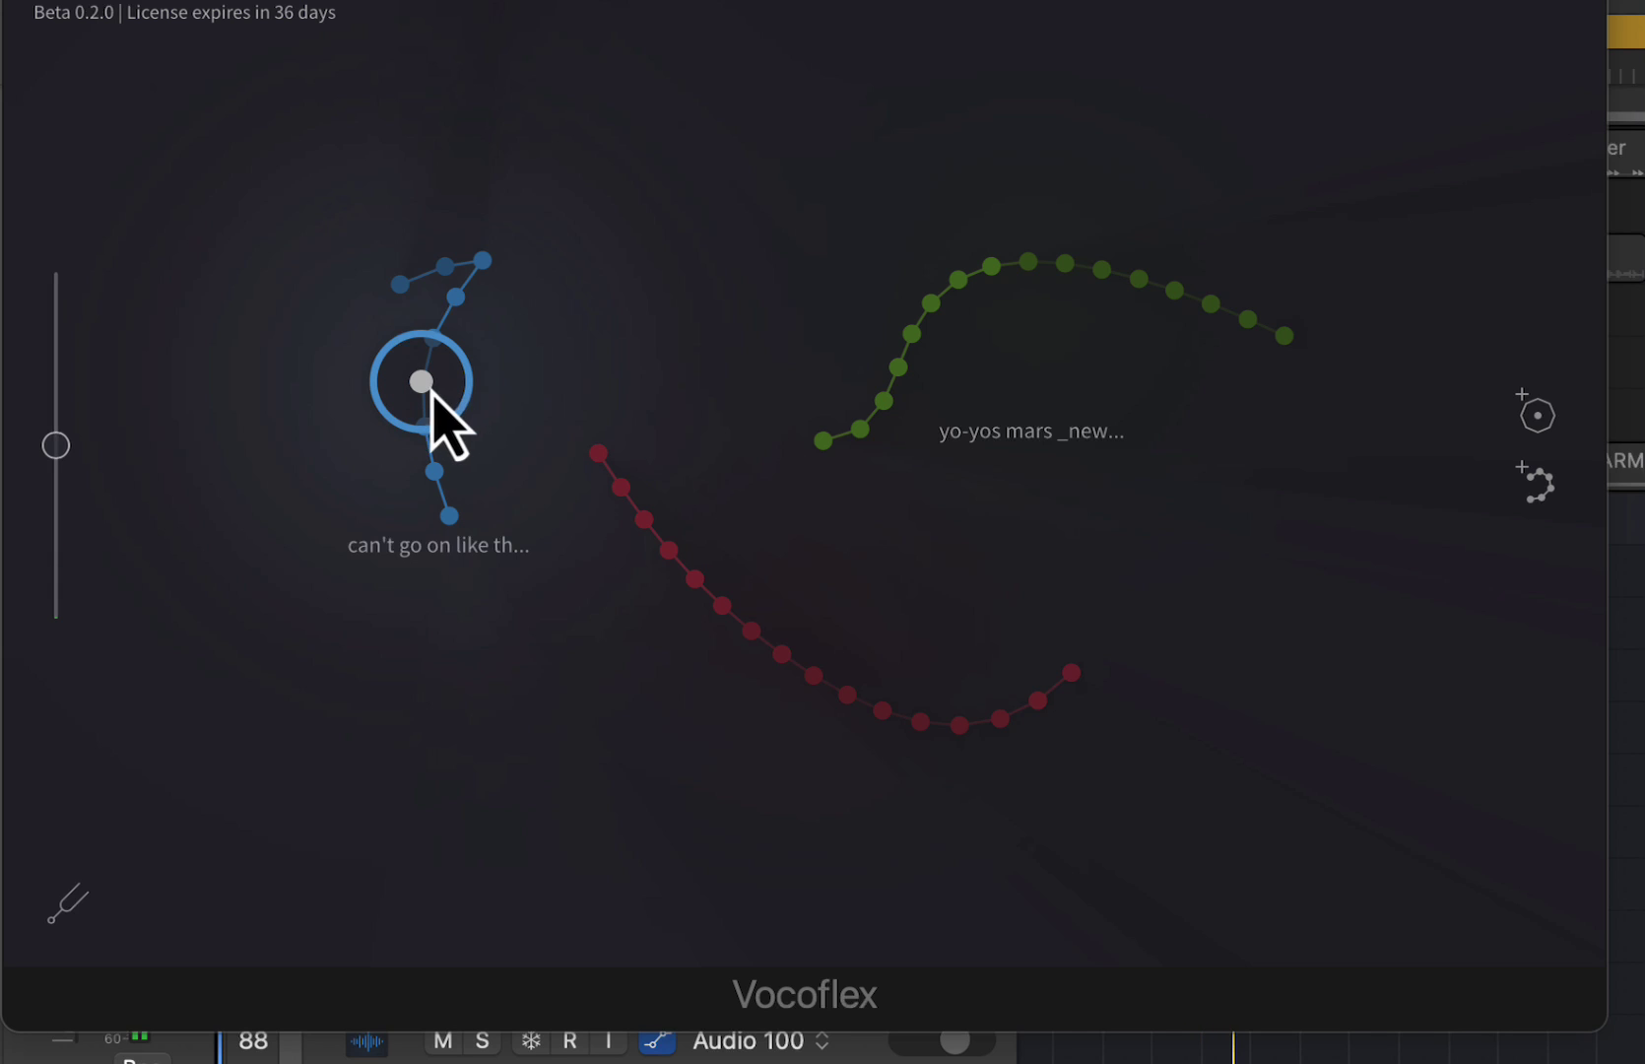
{"action": "left_click_drag", "start_coordinate": [439, 396], "coordinate": [984, 297]}
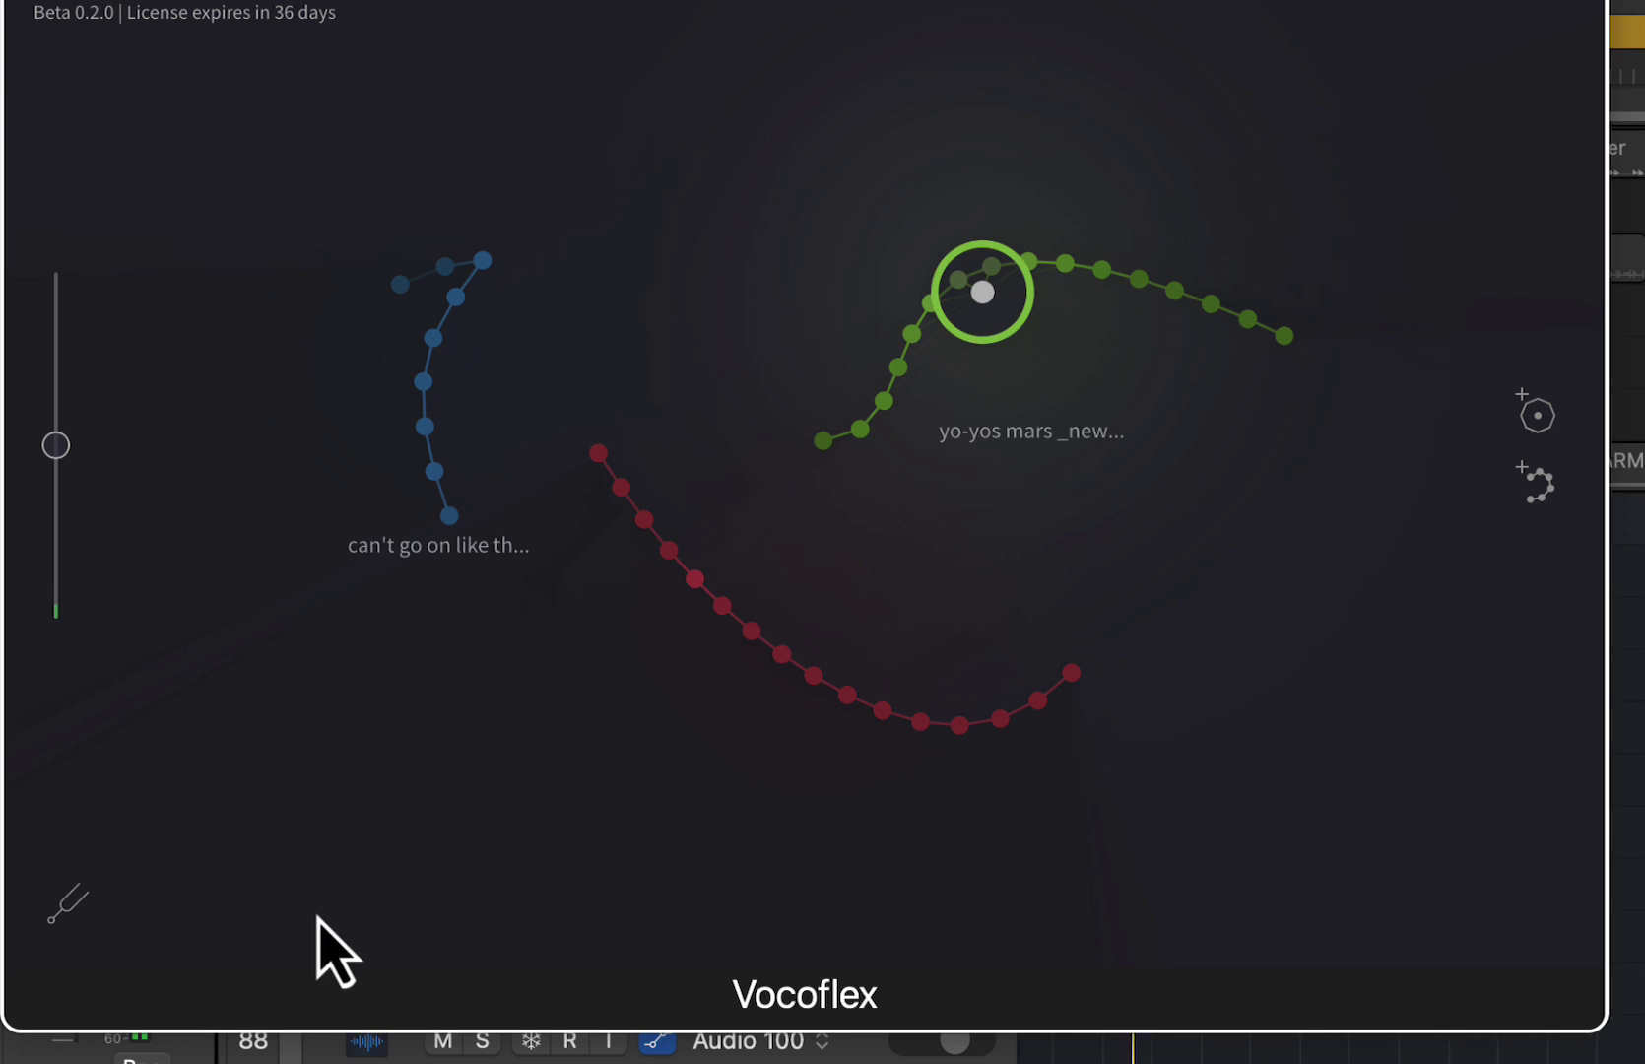
{"action": "key", "text": "s"}
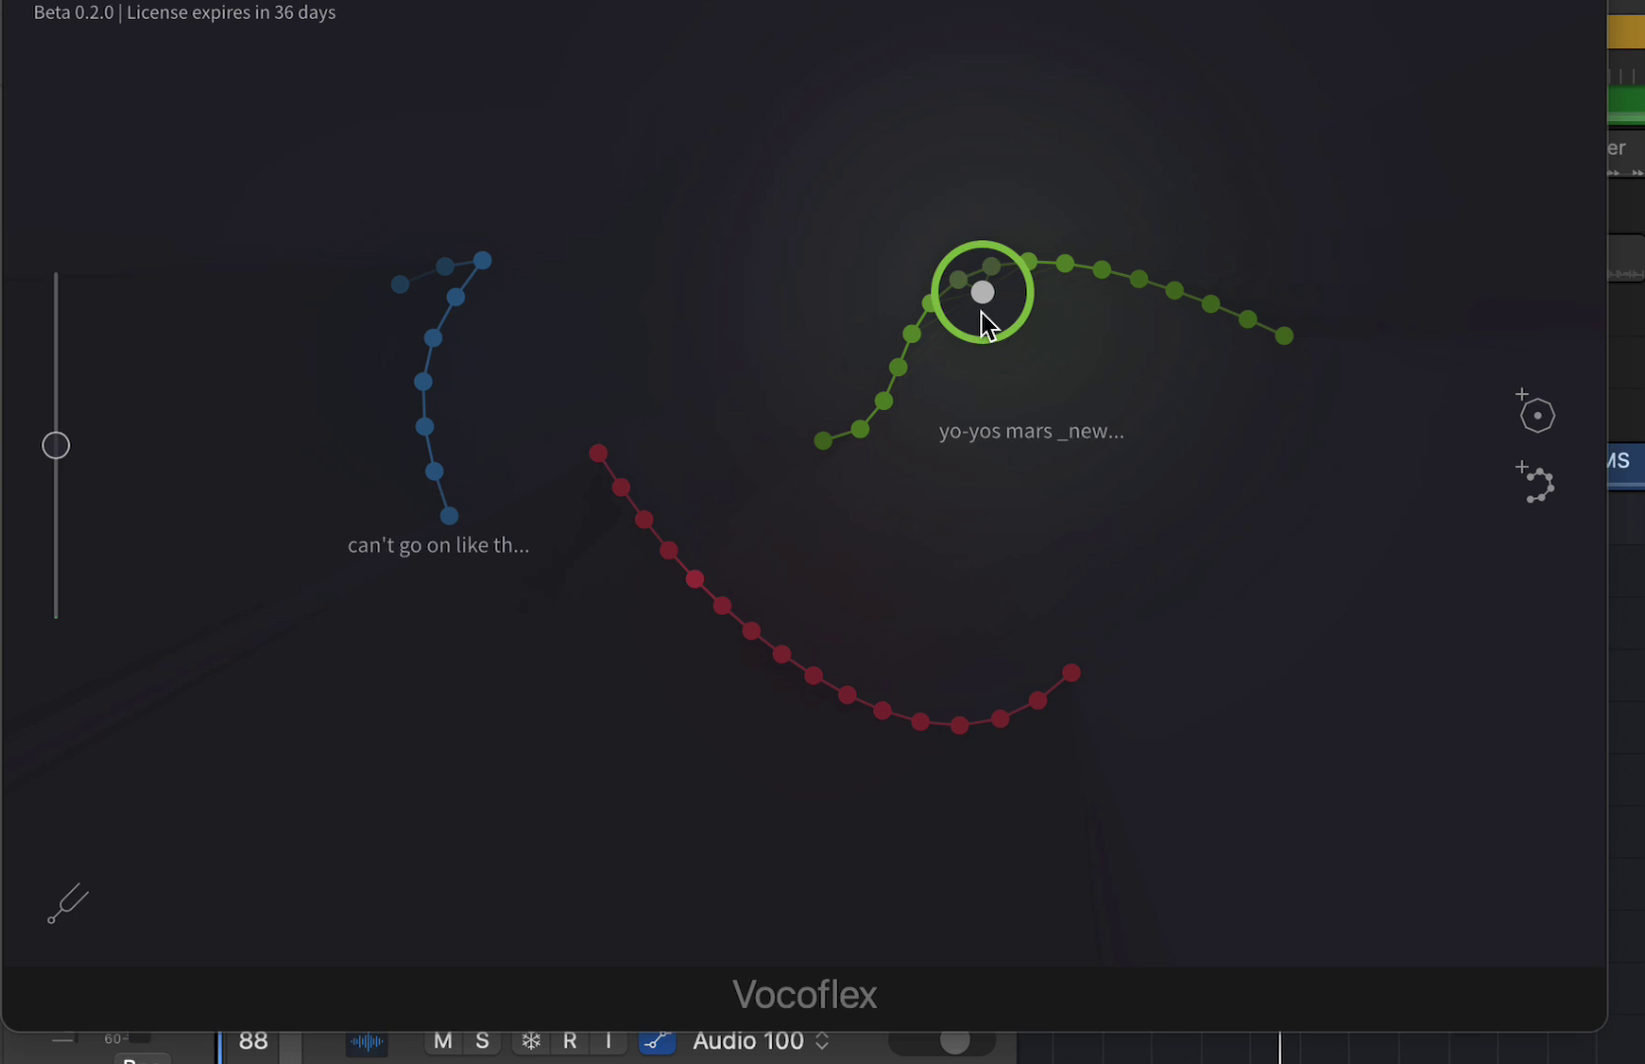
- Move the light probe onto the middle of the red curve, and across to the outer part of the yo-yos mars curve
{"action": "left_click_drag", "start_coordinate": [984, 313], "coordinate": [805, 677]}
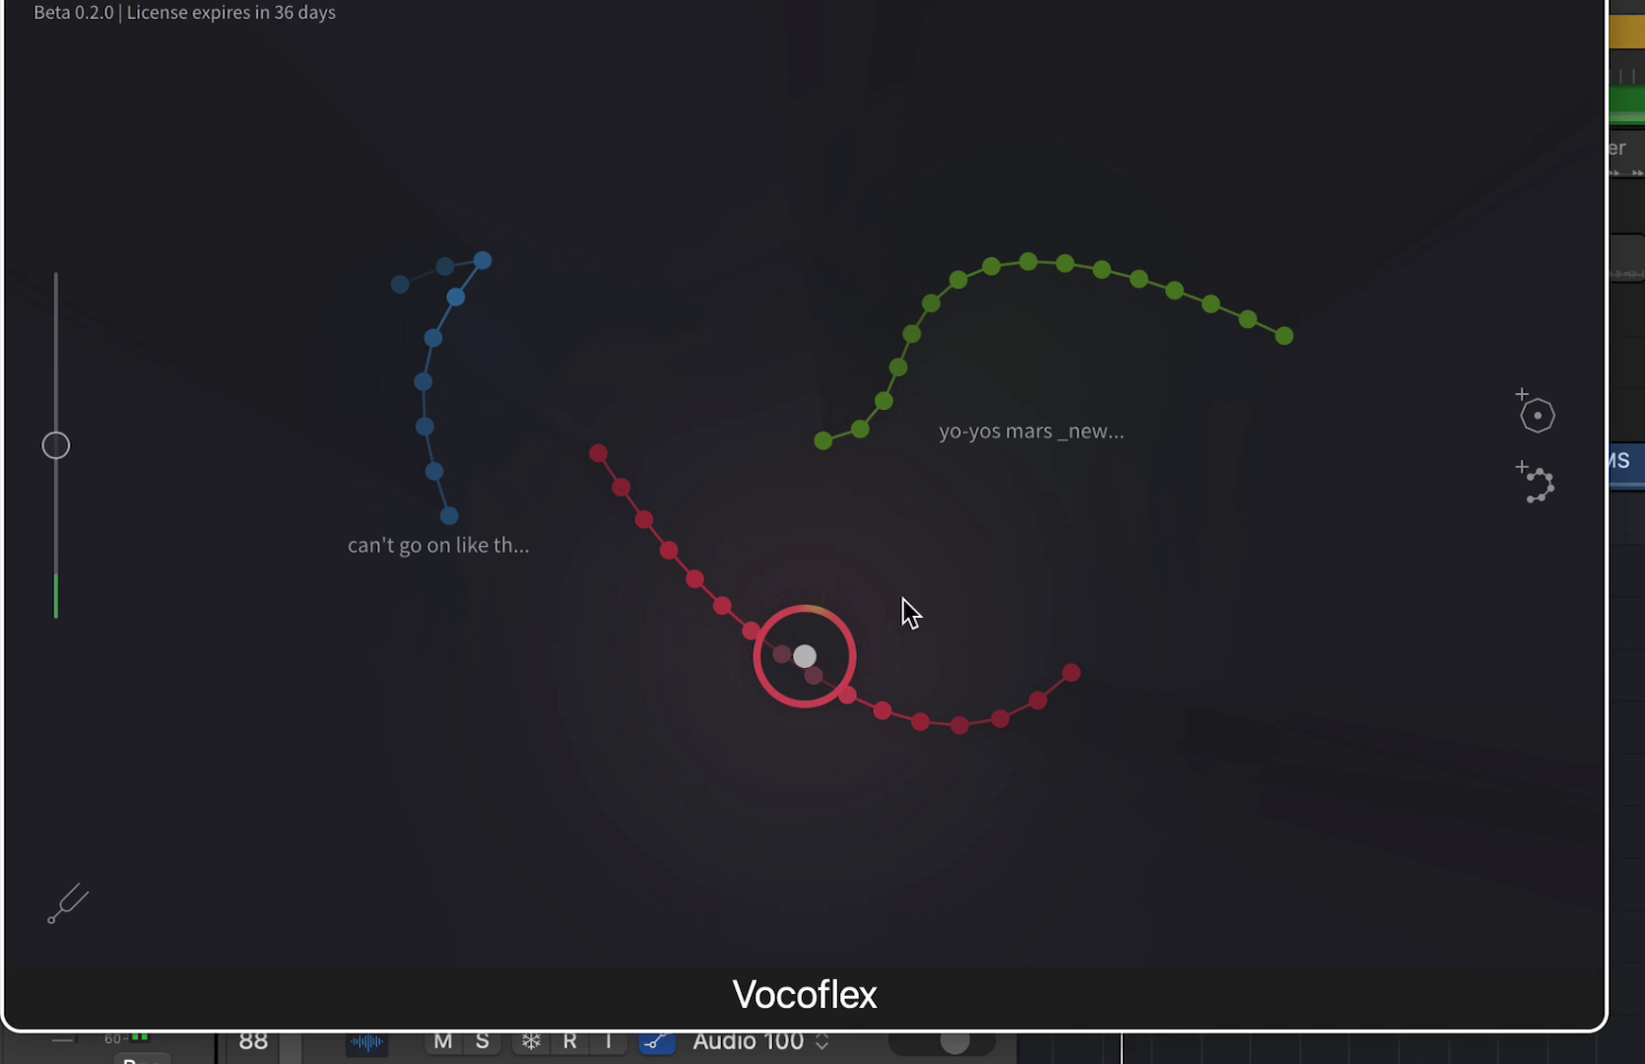
{"action": "left_click", "coordinate": [1537, 485]}
{"action": "left_click", "coordinate": [1643, 1005]}
{"action": "left_click_drag", "start_coordinate": [853, 643], "coordinate": [1208, 308]}
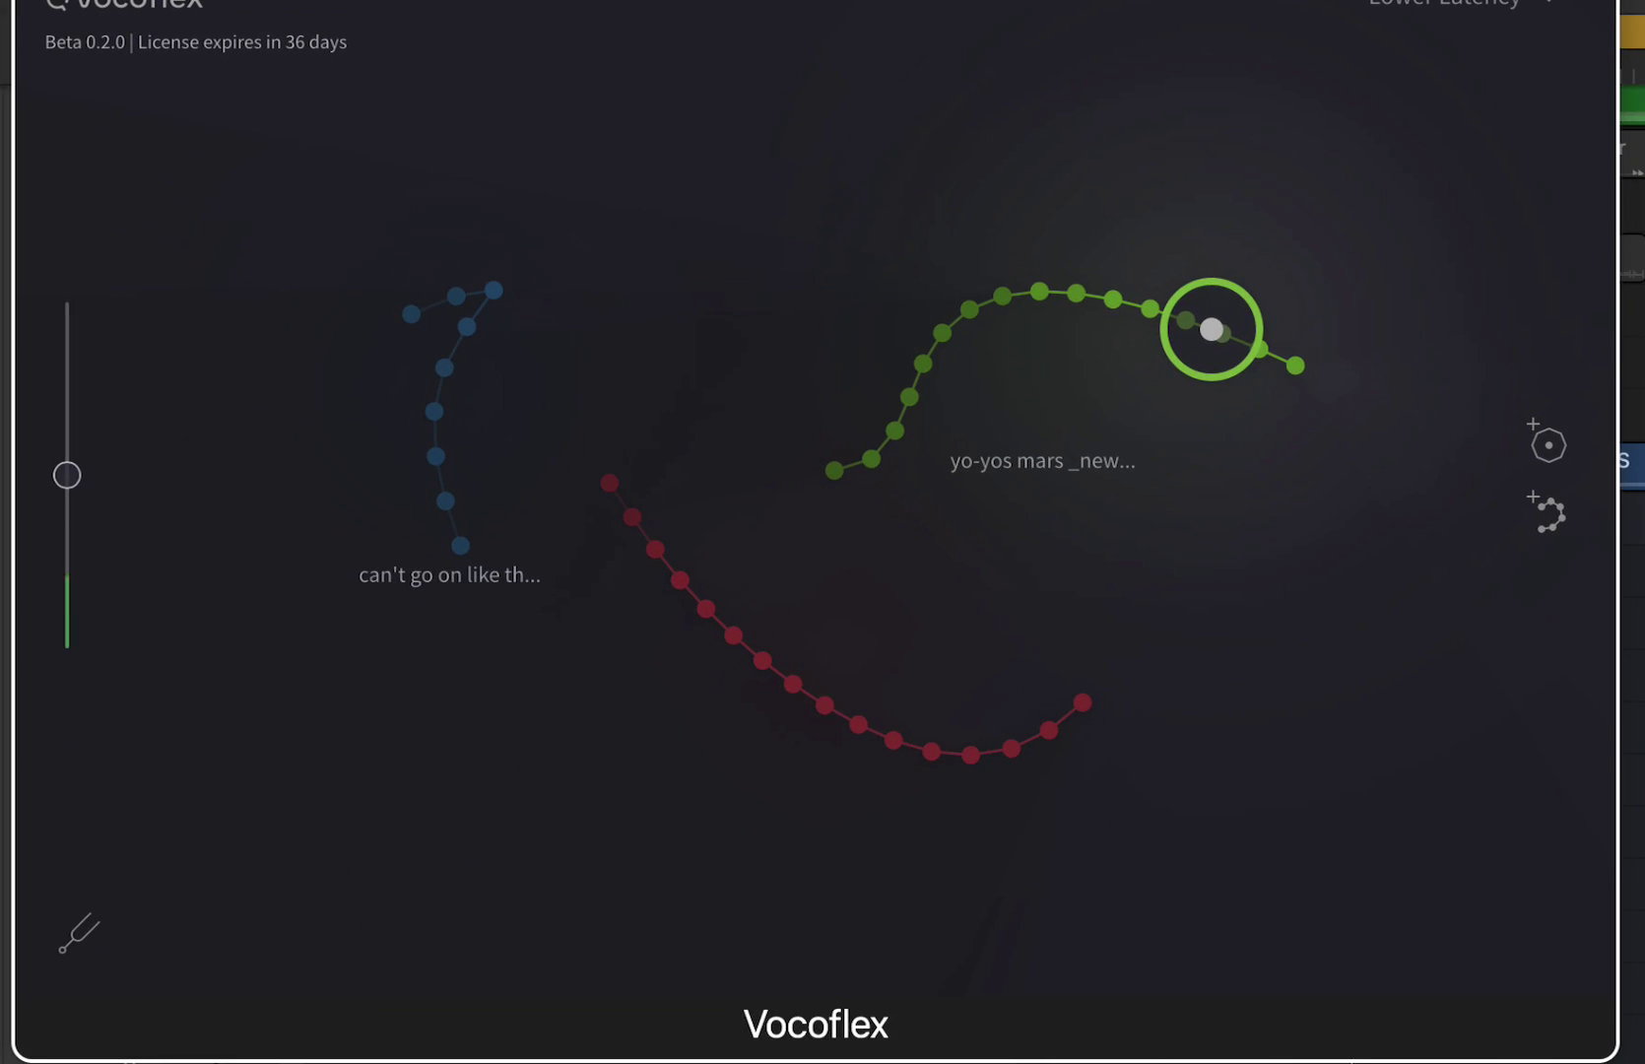
- Move the light probe onto the "can't go on like th..." curve, and back onto the middle of the red curve
{"action": "left_click", "coordinate": [1226, 360]}
{"action": "left_click_drag", "start_coordinate": [1180, 345], "coordinate": [450, 375]}
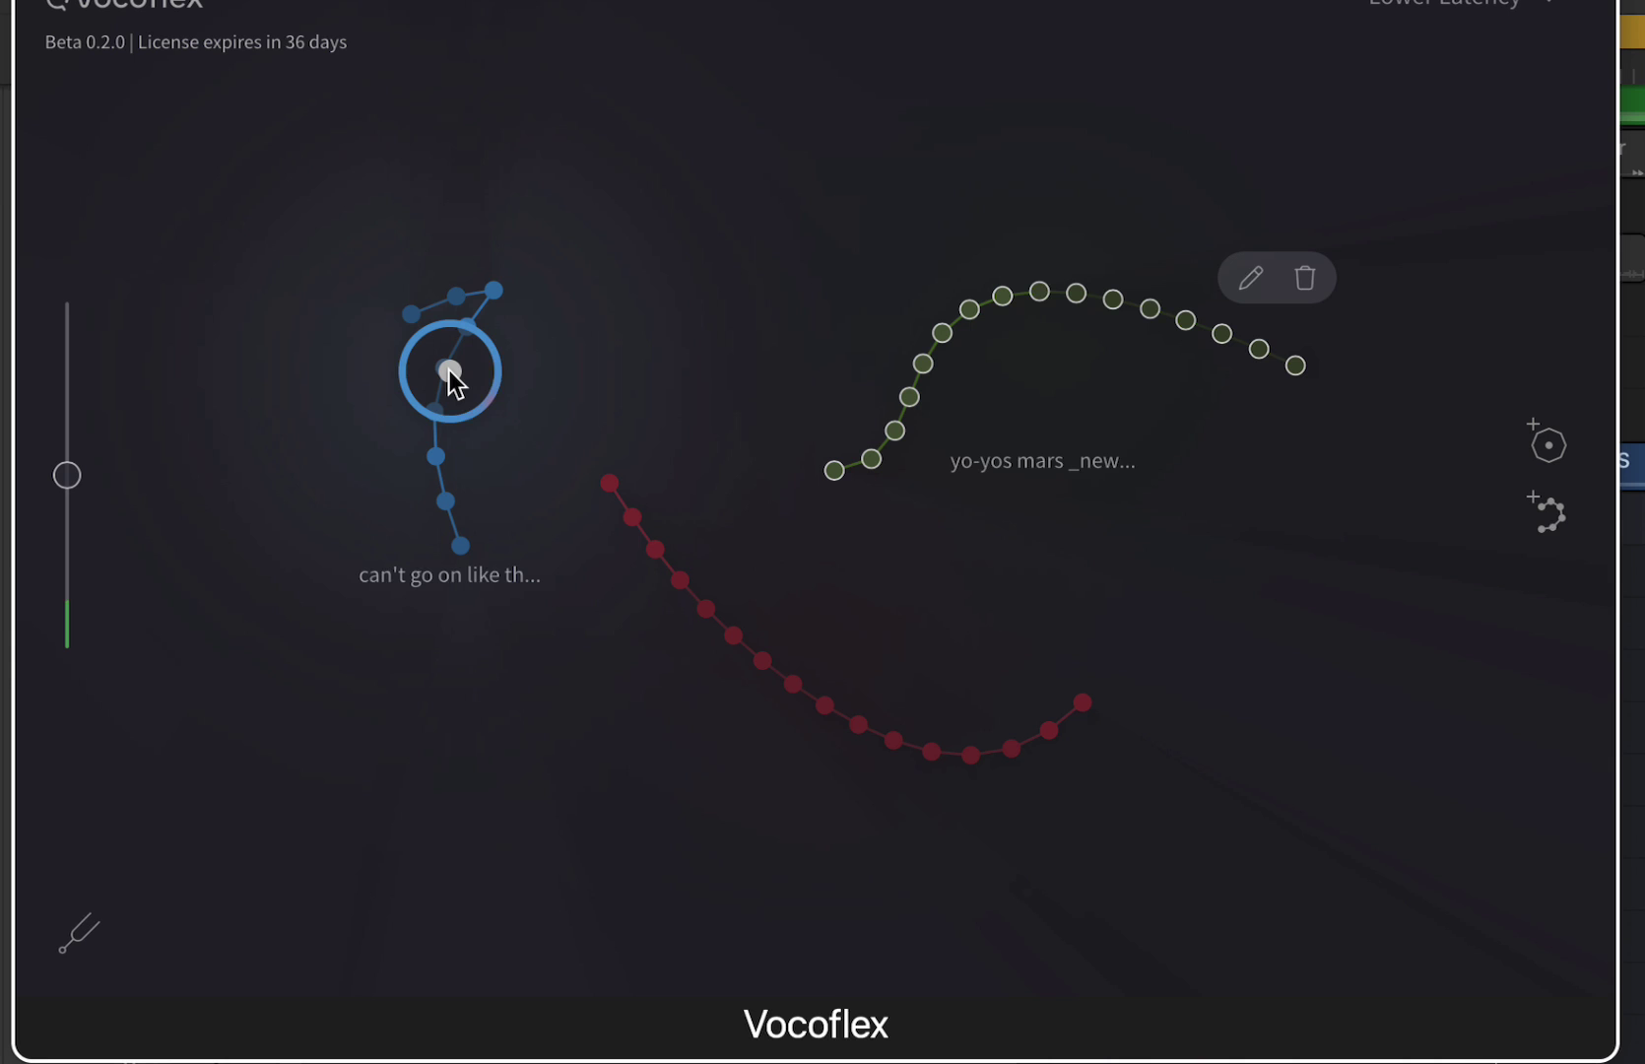
{"action": "left_click", "coordinate": [450, 371]}
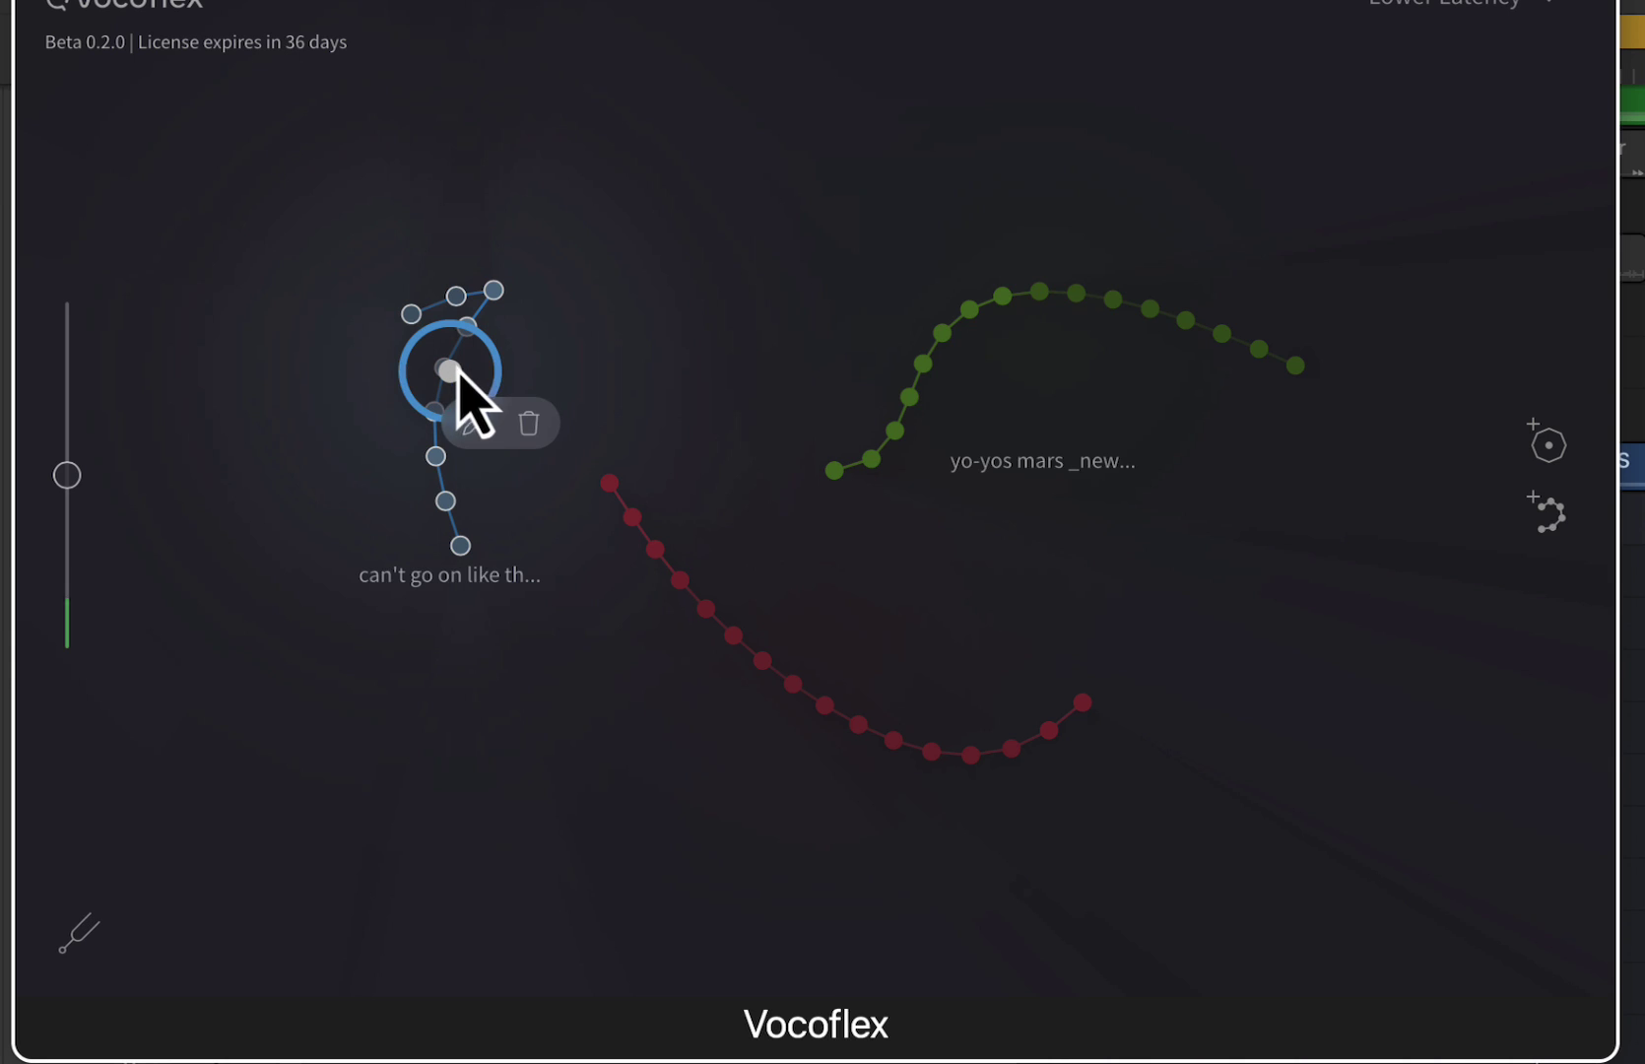
{"action": "mouse_move", "coordinate": [456, 372]}
{"action": "left_mouse_down"}
{"action": "mouse_move", "coordinate": [599, 317]}
{"action": "mouse_move", "coordinate": [1003, 306]}
{"action": "mouse_move", "coordinate": [882, 633]}
{"action": "mouse_move", "coordinate": [830, 698]}
{"action": "left_mouse_up"}
{"action": "left_click", "coordinate": [1003, 307]}
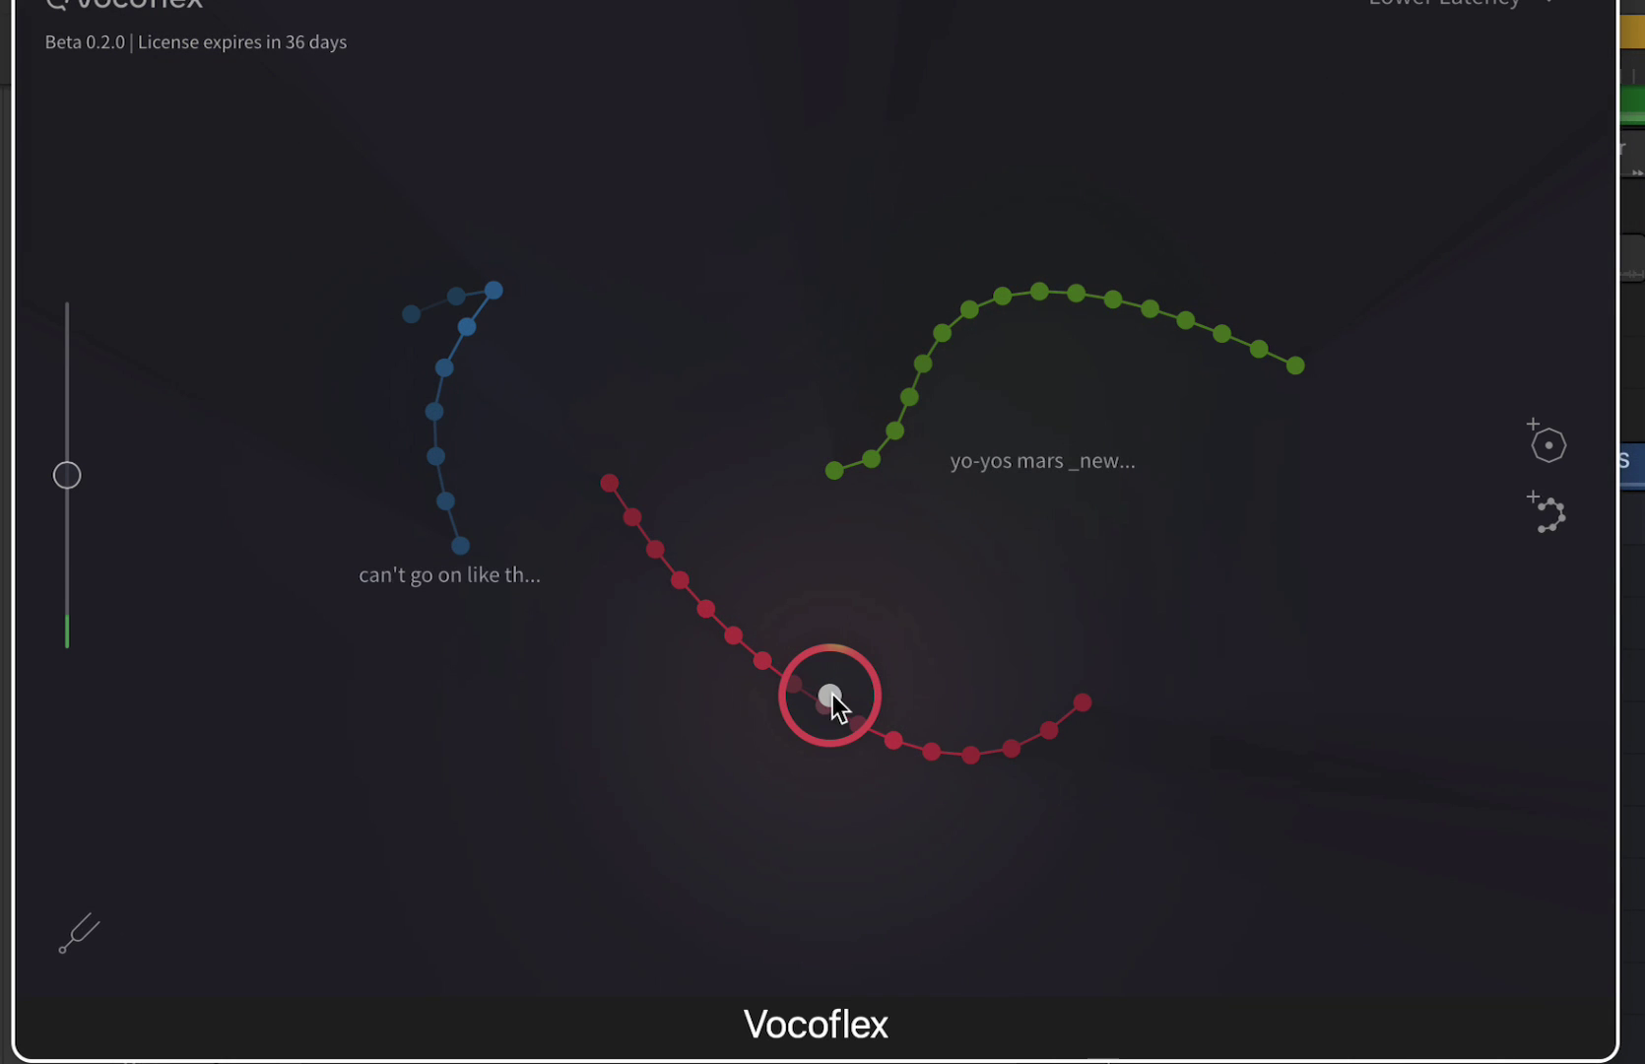
- Switch to another section of the song and move the light probe via the yo-yos mars curve to between all three curves
{"action": "left_click", "coordinate": [1640, 32]}
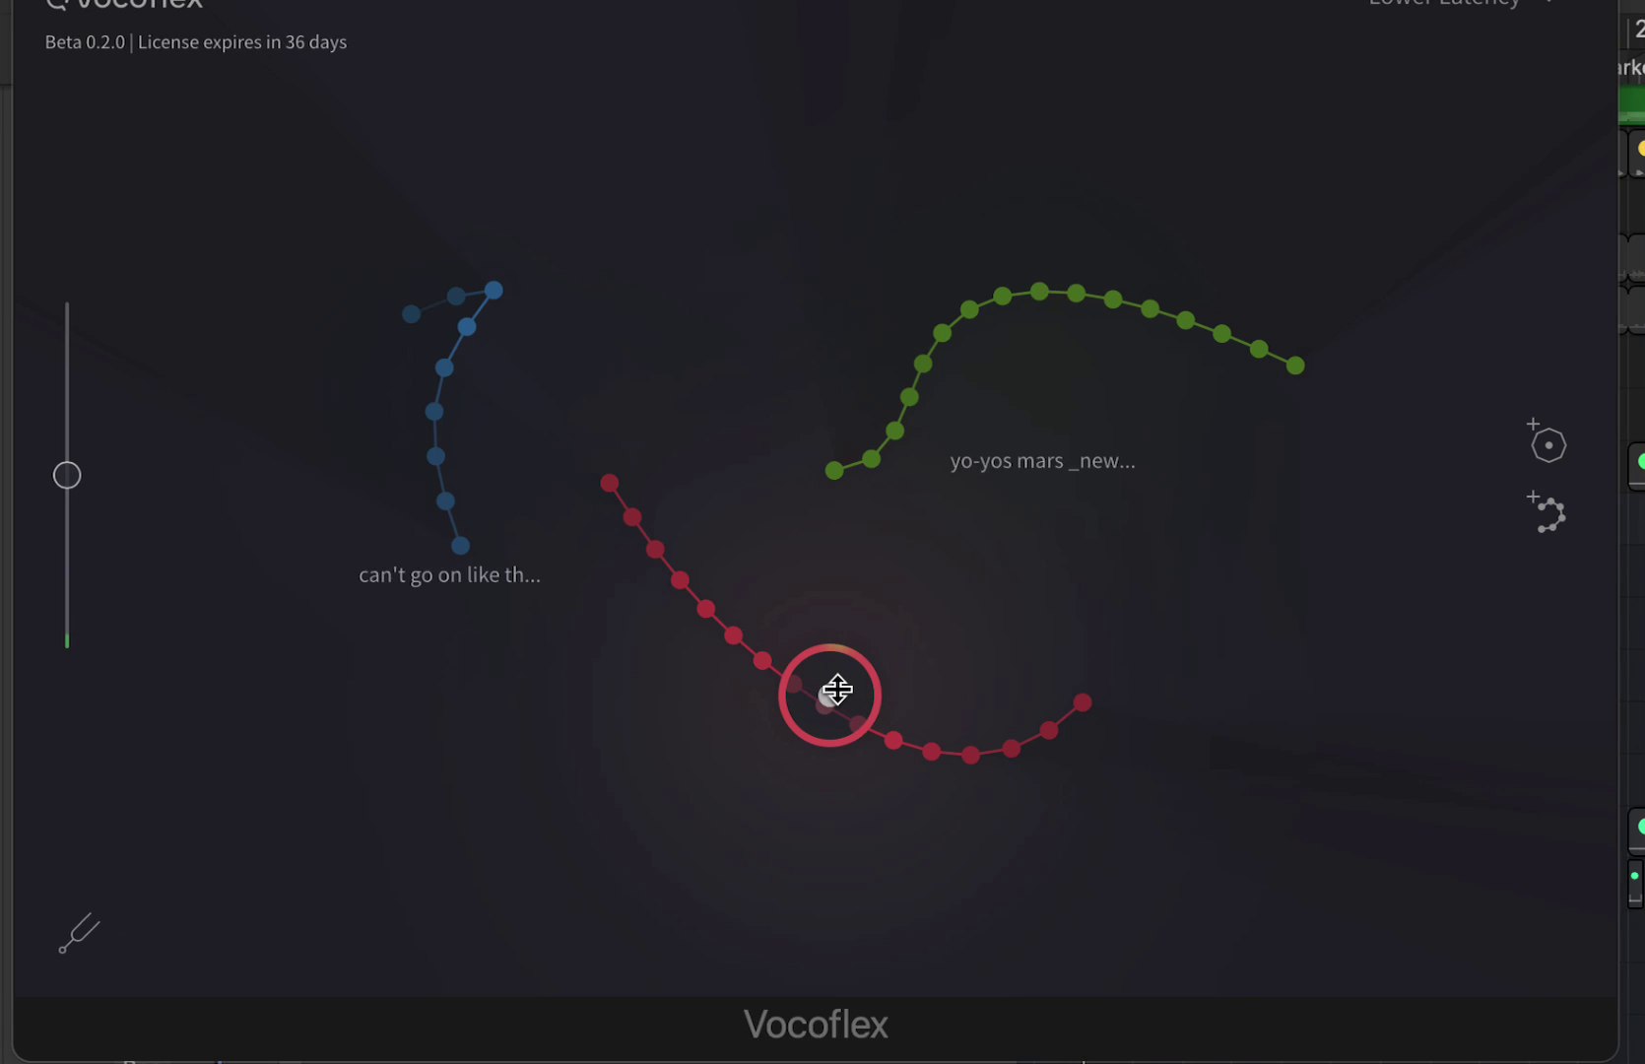
{"action": "left_click_drag", "start_coordinate": [836, 690], "coordinate": [1033, 293]}
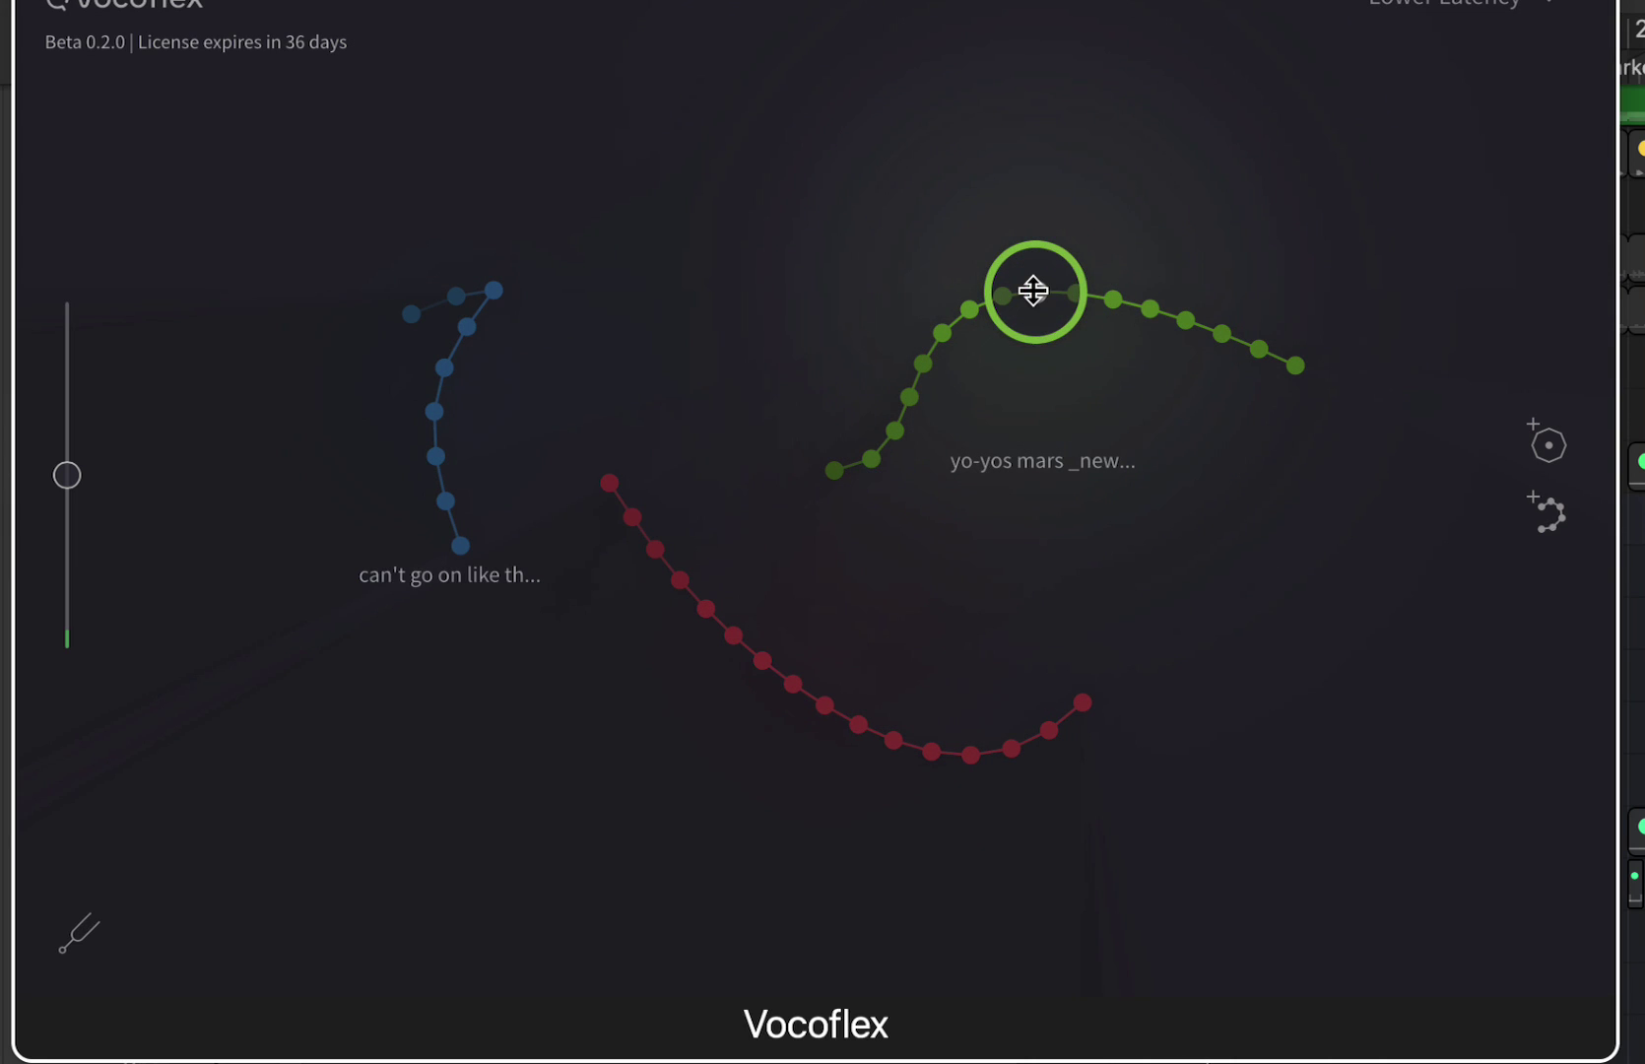
{"action": "left_click_drag", "start_coordinate": [1039, 309], "coordinate": [727, 311]}
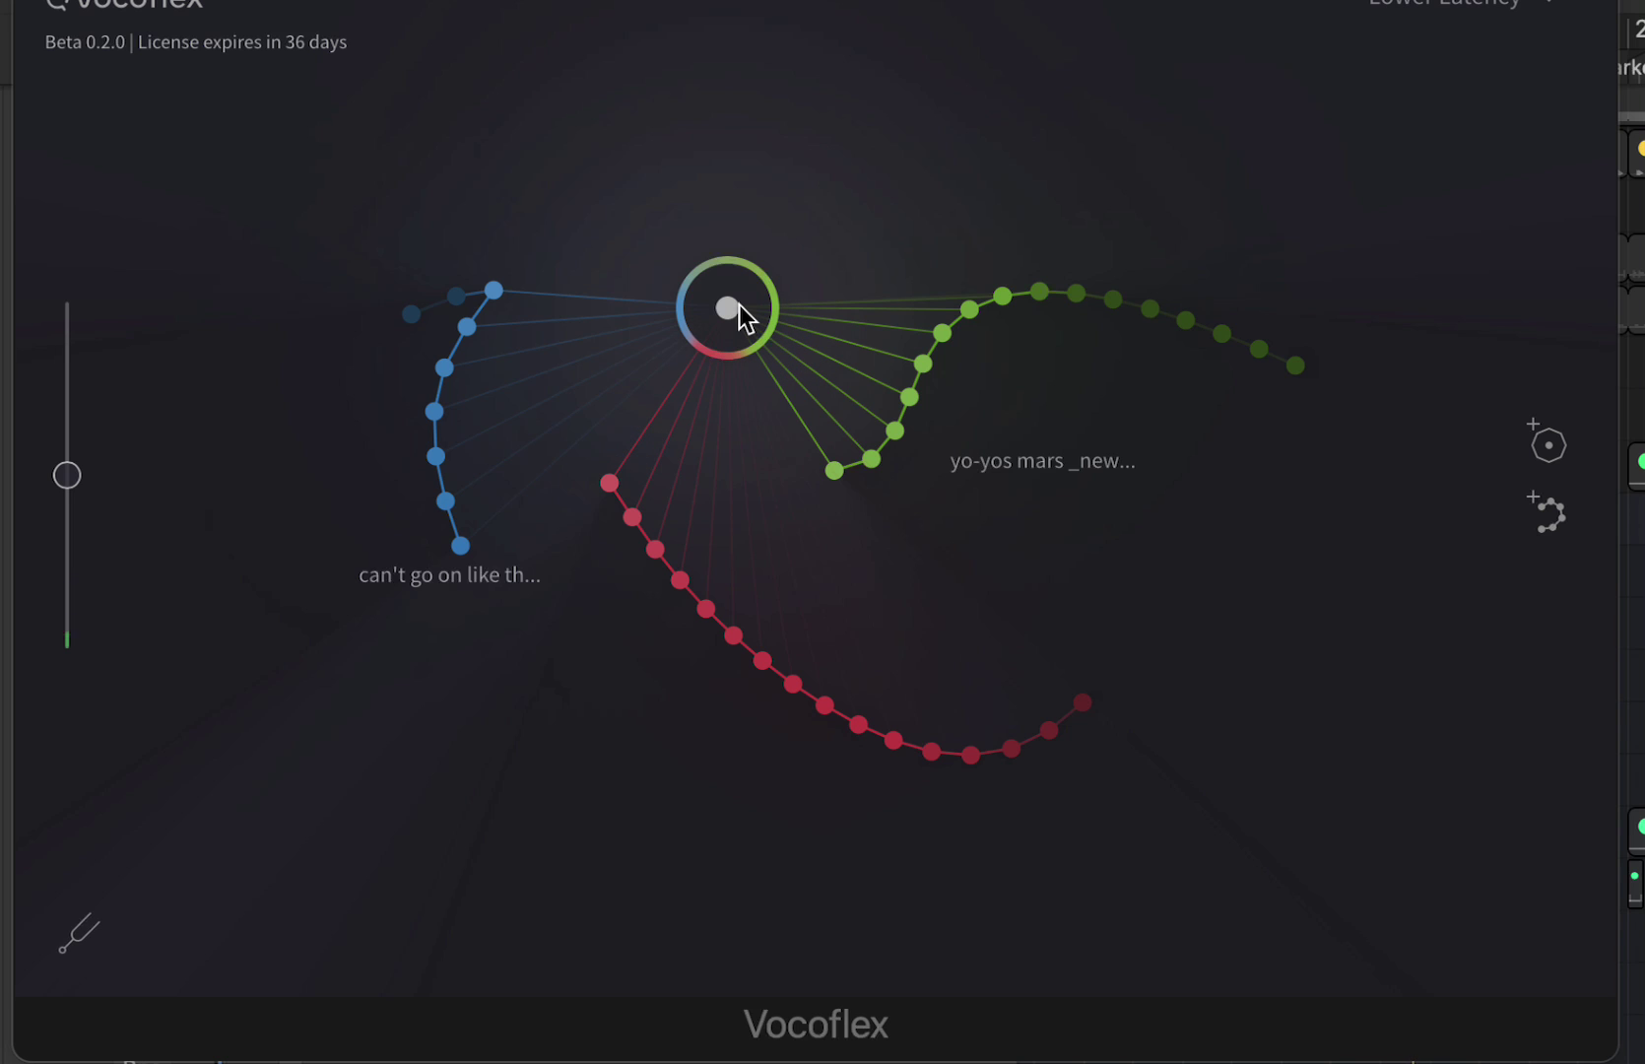
- Select the yo-yos mars curve with the light probe on it, and move the probe onto the upper half of the red curve
{"action": "left_click_drag", "start_coordinate": [739, 304], "coordinate": [962, 321]}
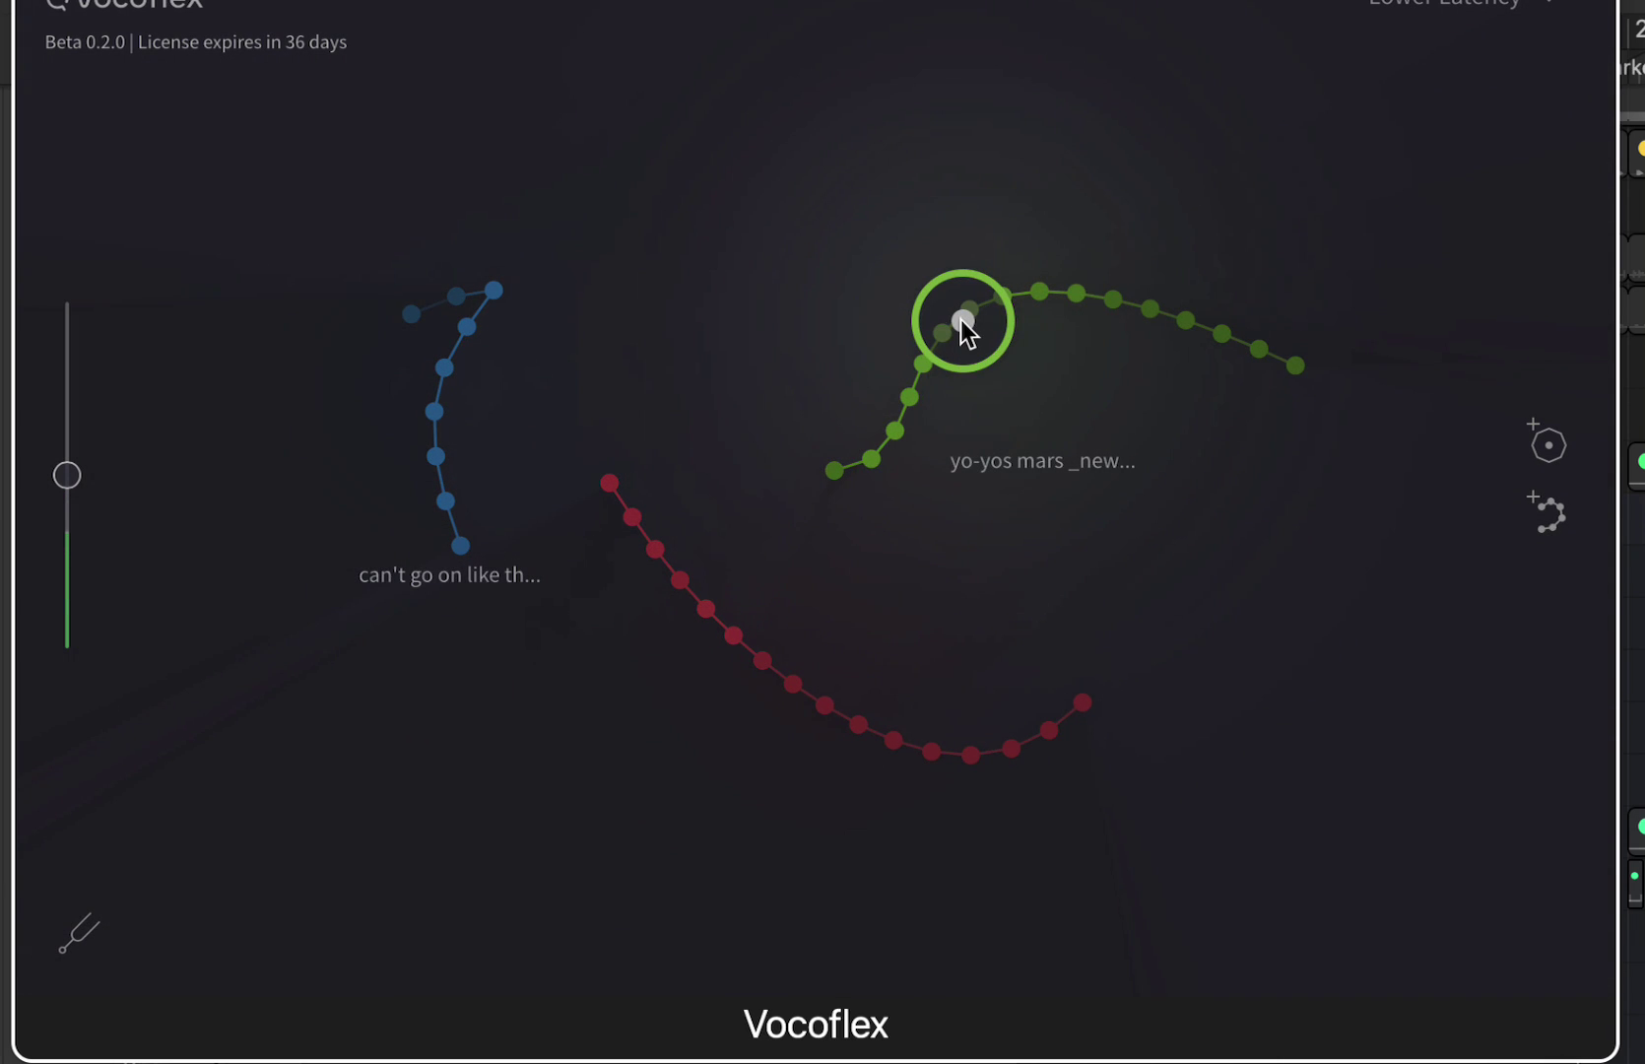
{"action": "left_click", "coordinate": [965, 333]}
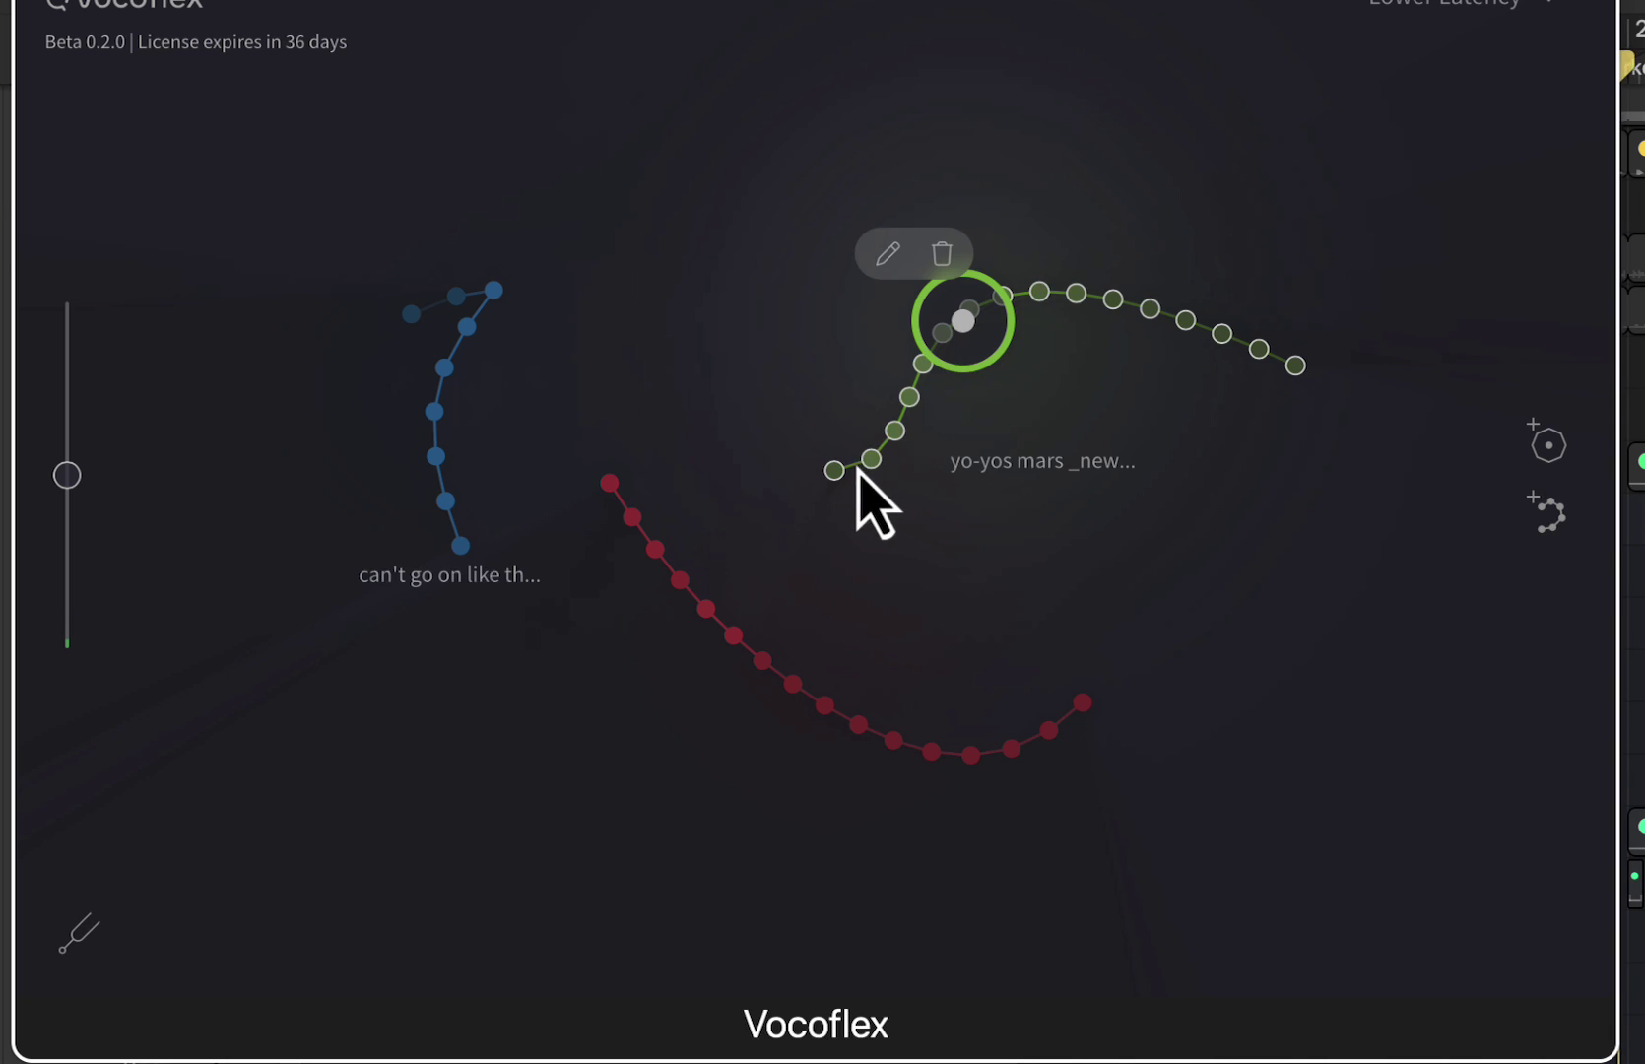
{"action": "left_click_drag", "start_coordinate": [966, 323], "coordinate": [744, 635]}
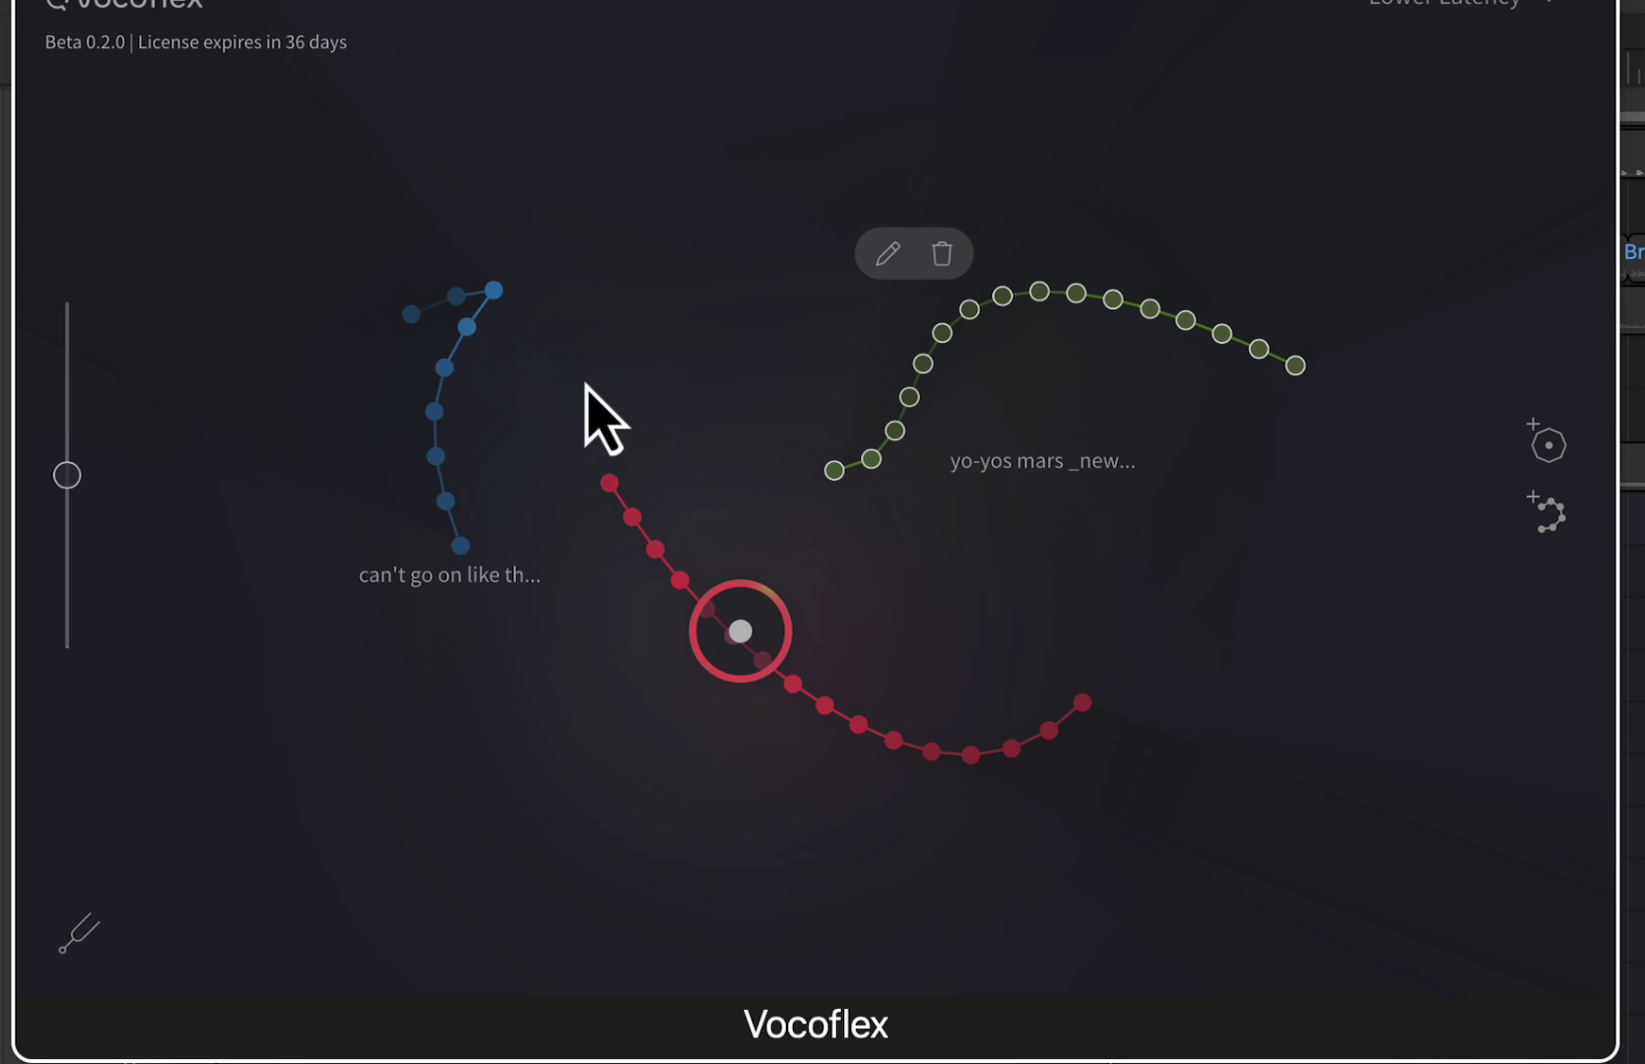
{"action": "mouse_move", "coordinate": [89, 953]}
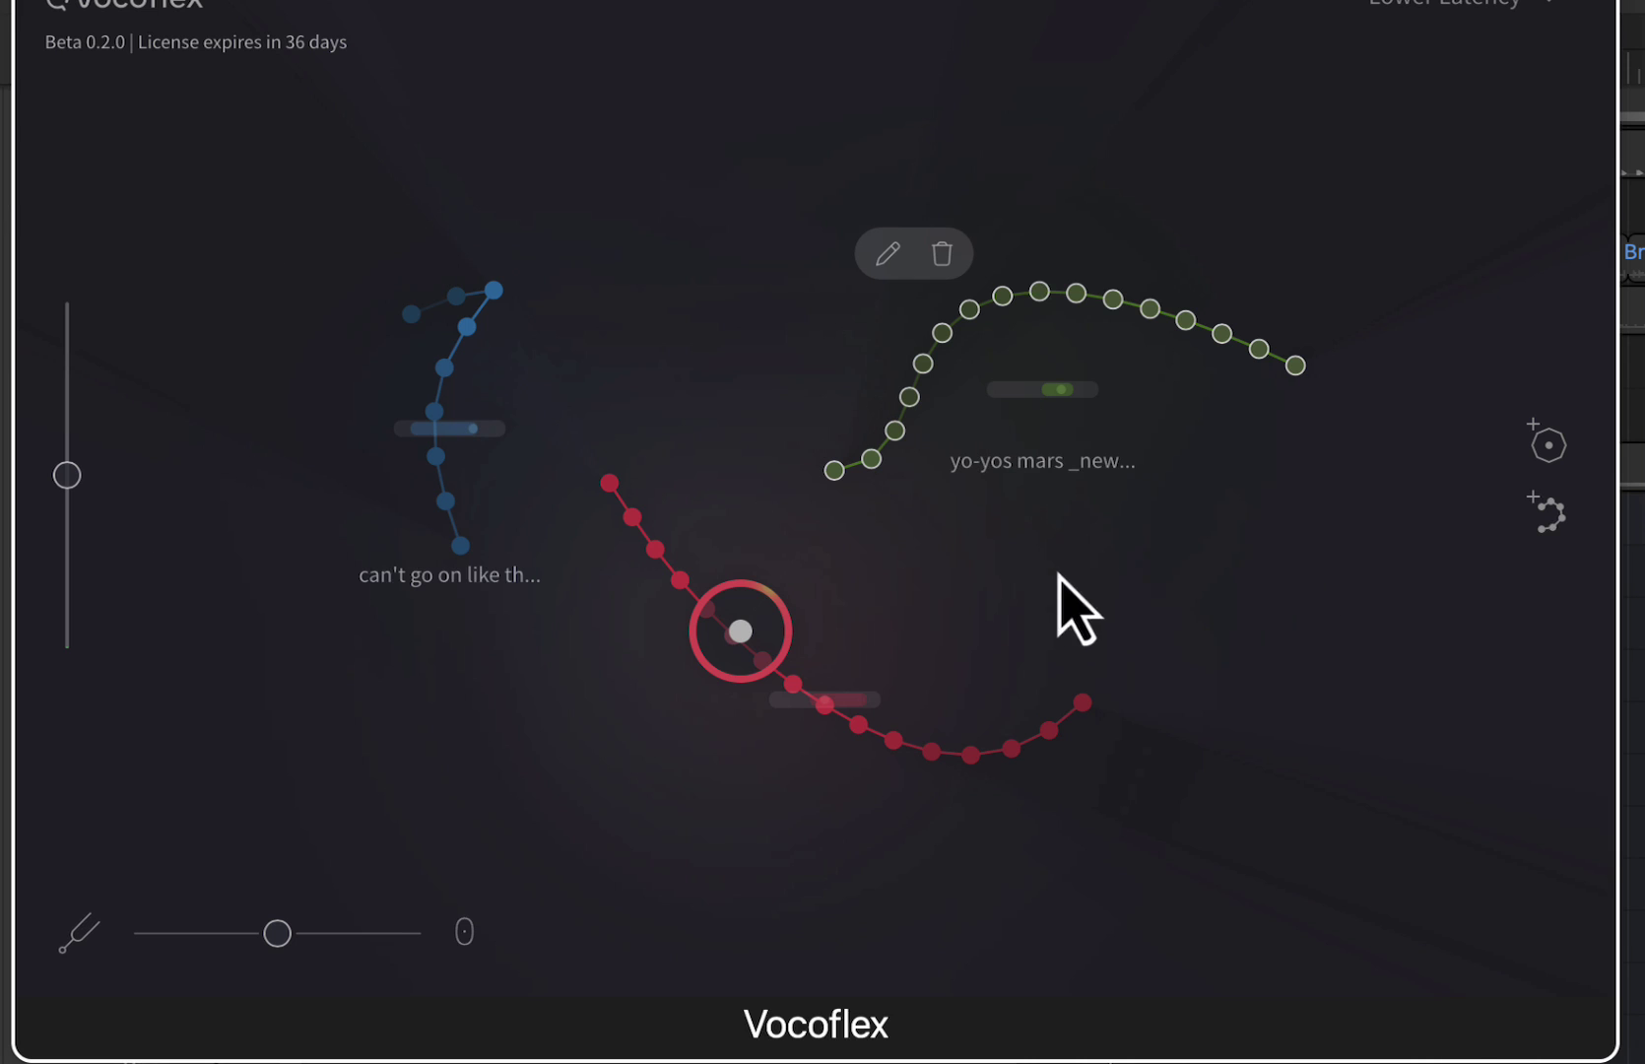
- Move the light probe far out beyond the outer end of the yo-yos mars curve and audition the vocal there
{"action": "mouse_move", "coordinate": [65, 482]}
{"action": "left_click", "coordinate": [1439, 20]}
{"action": "left_click_drag", "start_coordinate": [1177, 15], "coordinate": [1345, 6]}
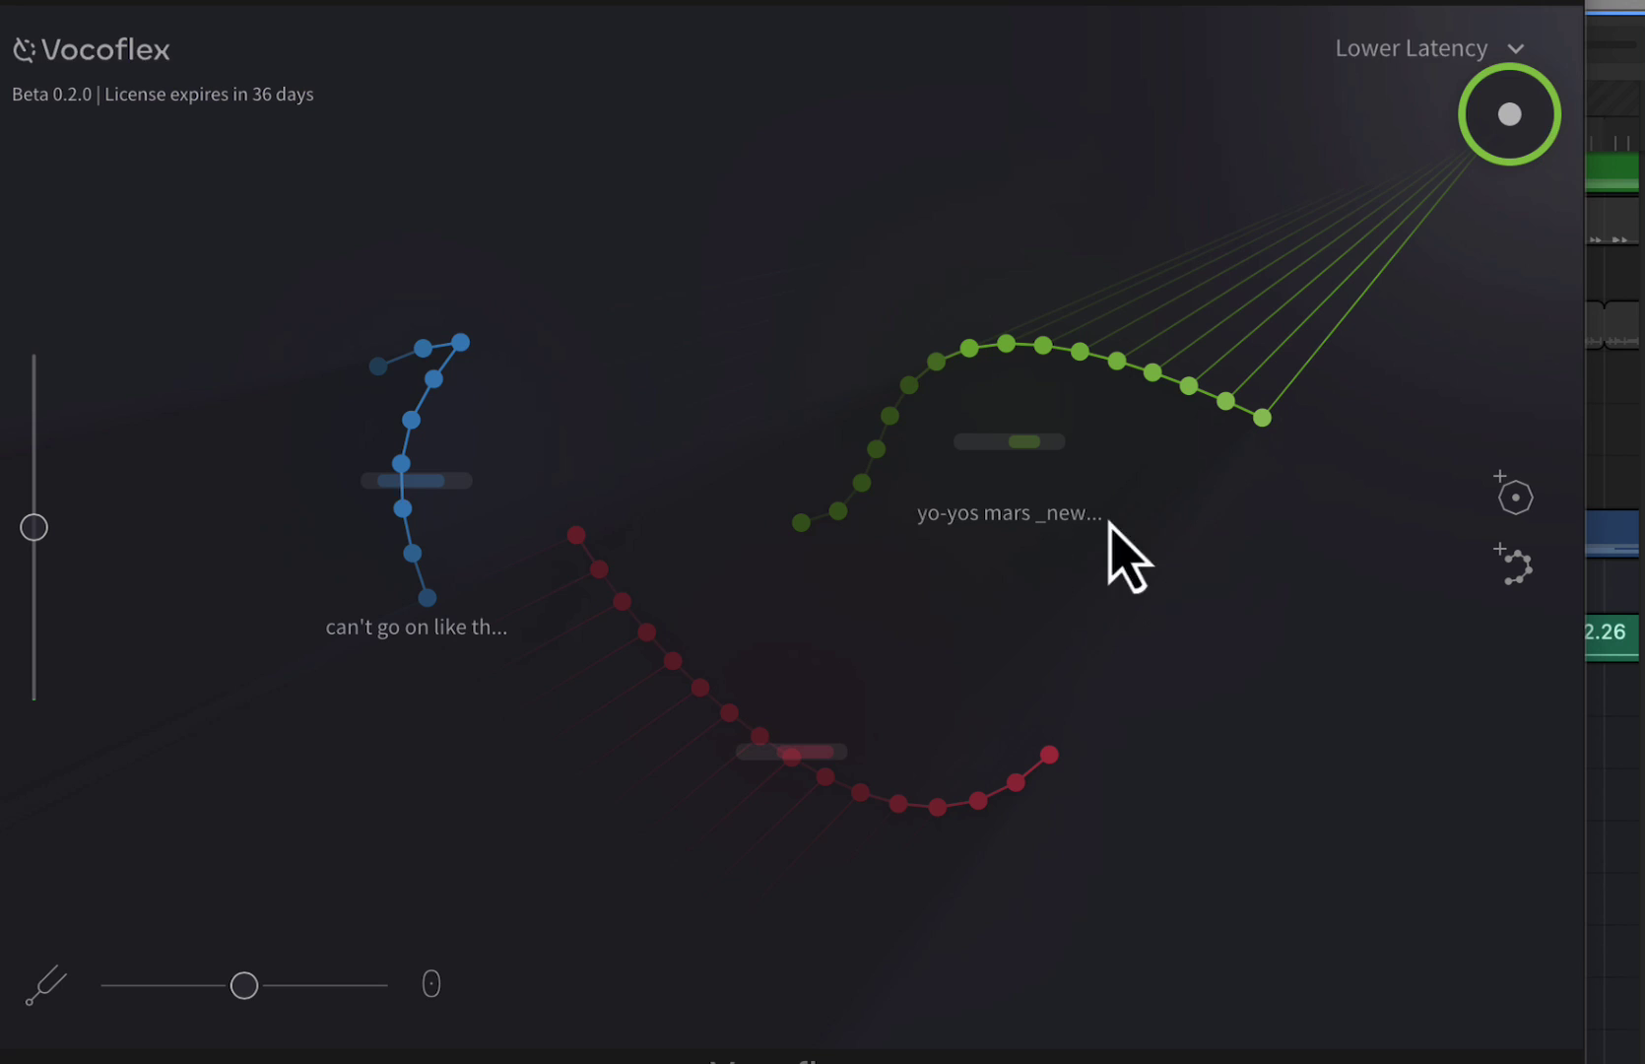
{"action": "key", "text": "space"}
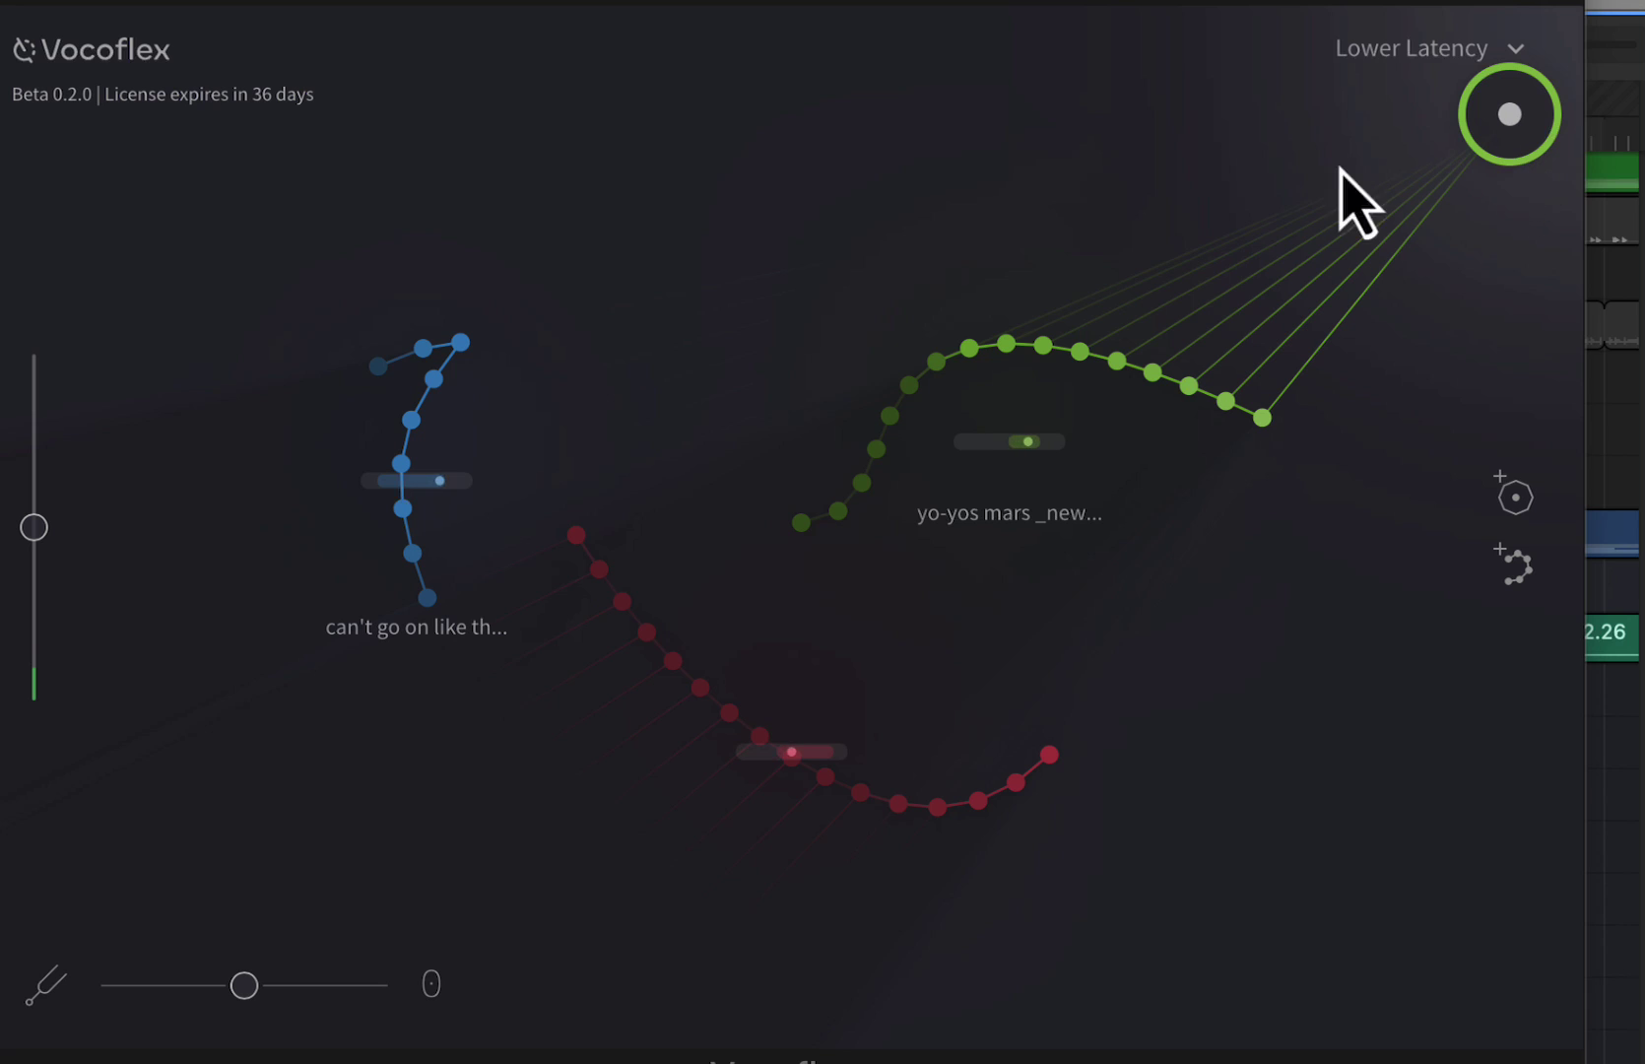
{"action": "key", "text": "space"}
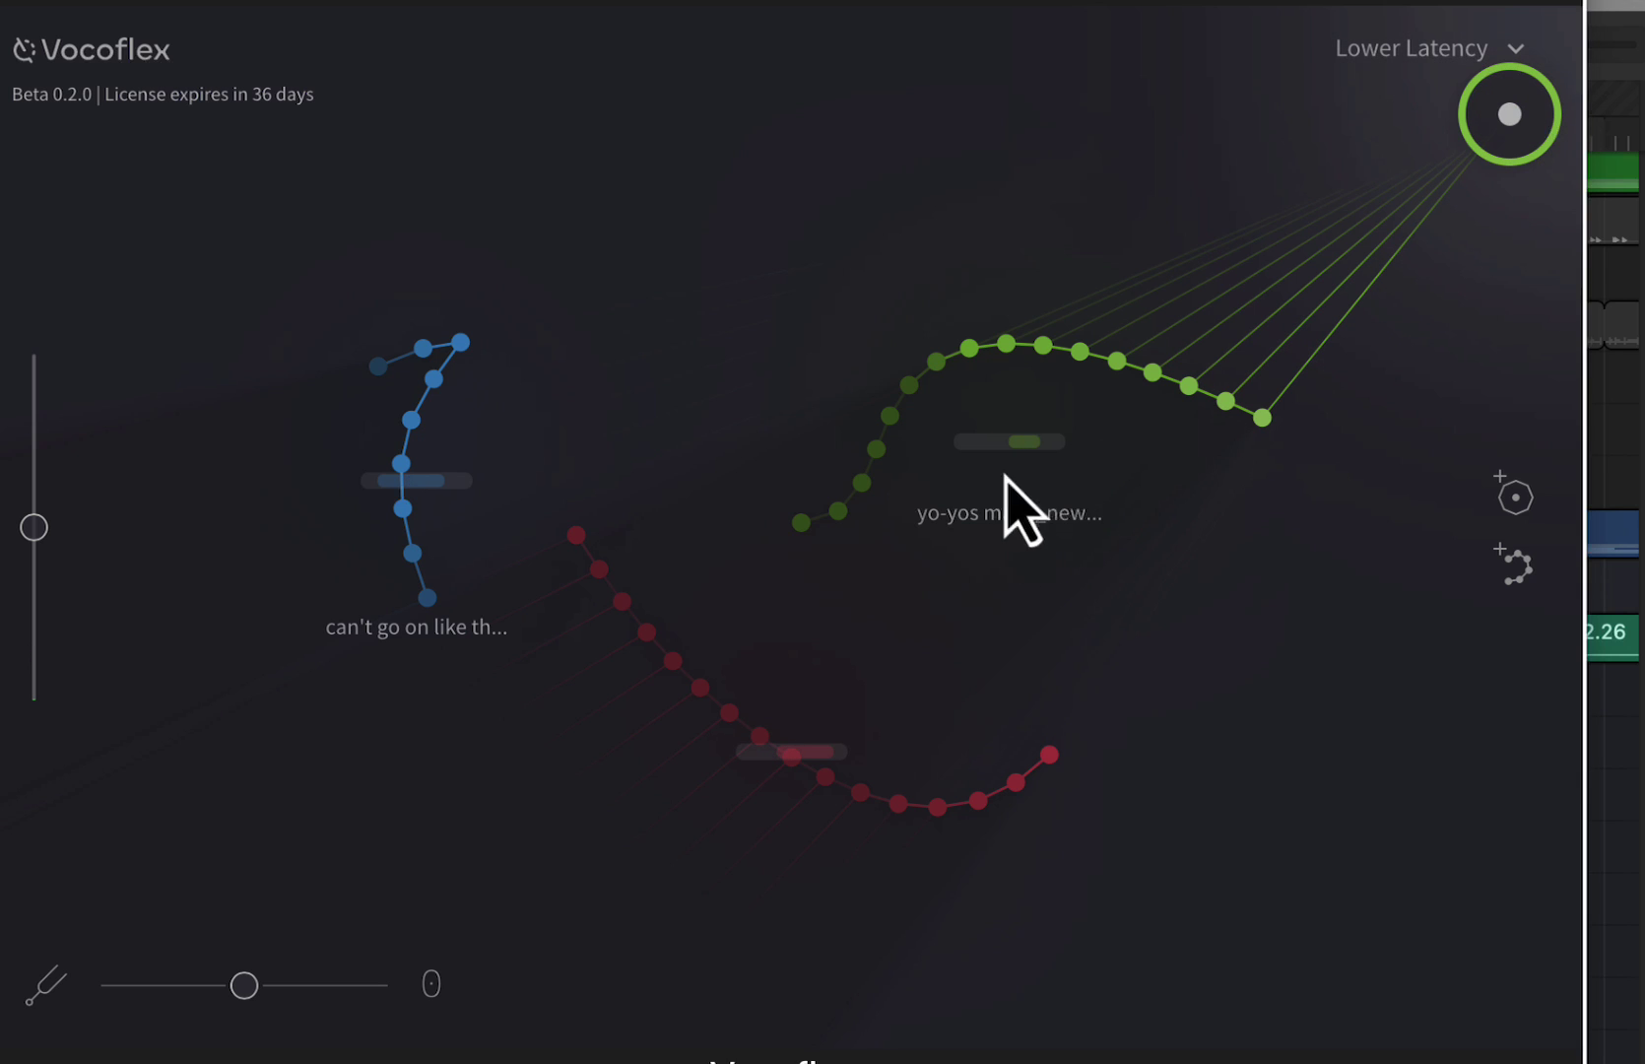
- Audition the vocal with the light probe on the outer half of the yo-yos mars curve, and move it onto the middle of the red curve
{"action": "left_click_drag", "start_coordinate": [1503, 133], "coordinate": [1086, 363]}
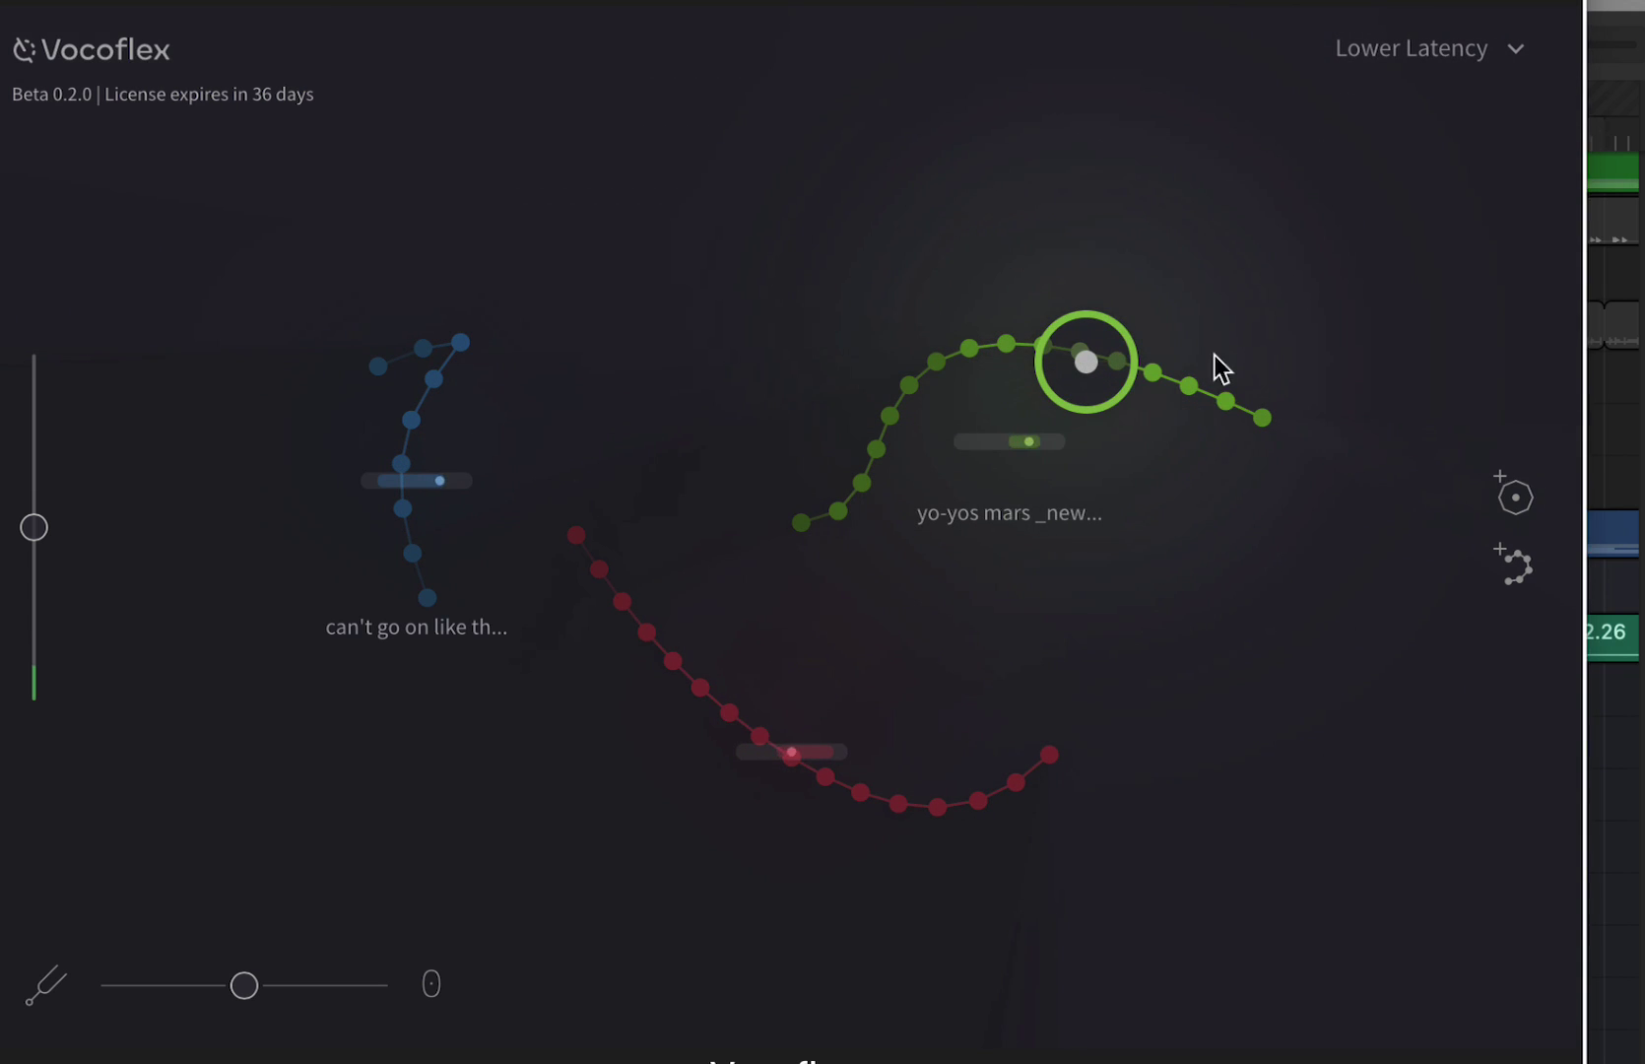
{"action": "key", "text": "space"}
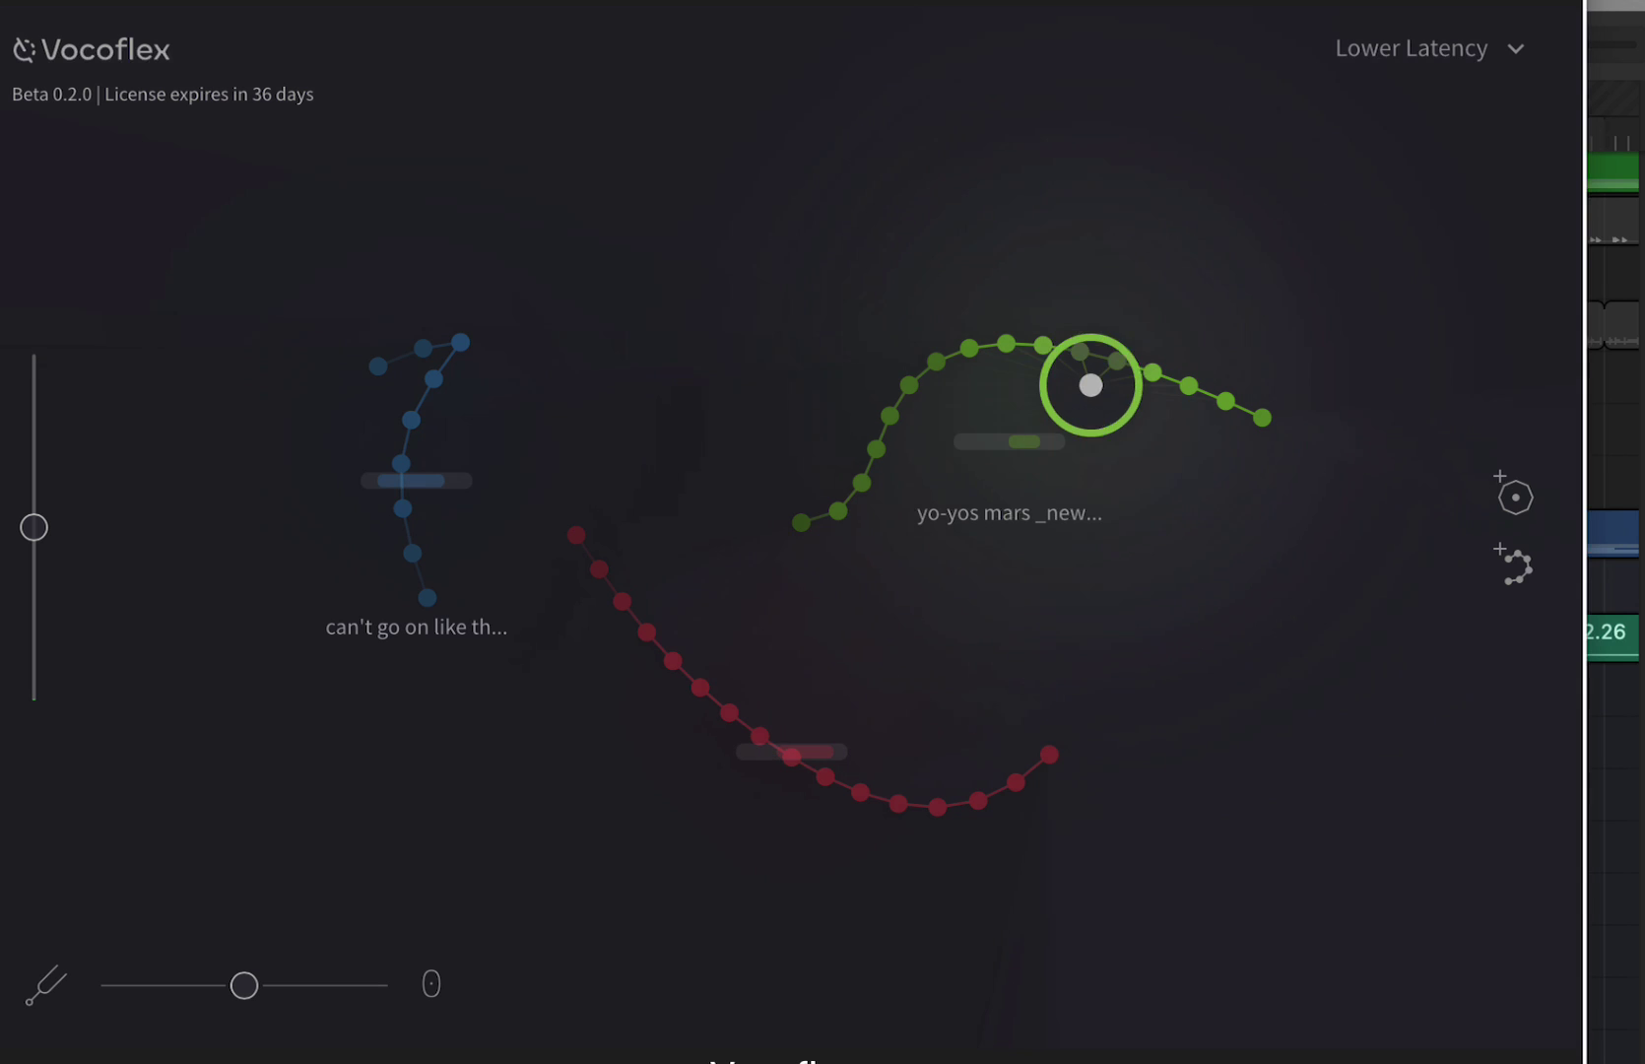
{"action": "left_click_drag", "start_coordinate": [1093, 387], "coordinate": [751, 746]}
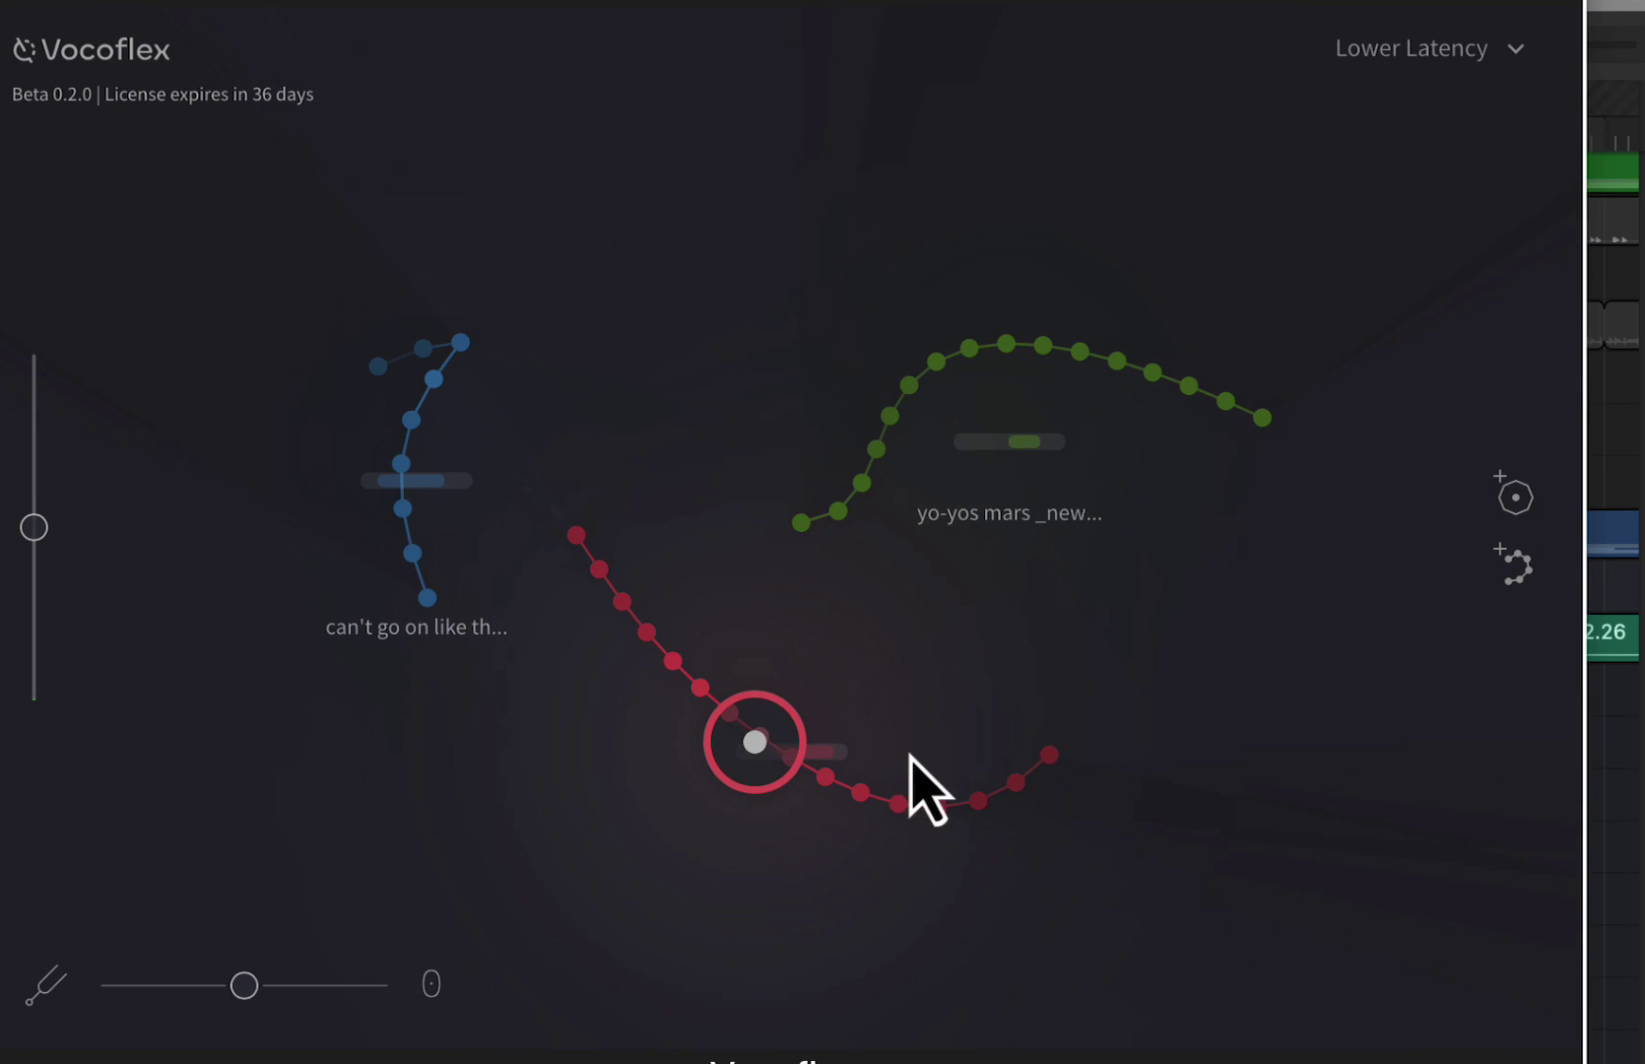
{"action": "left_click", "coordinate": [918, 834]}
{"action": "left_click", "coordinate": [877, 806]}
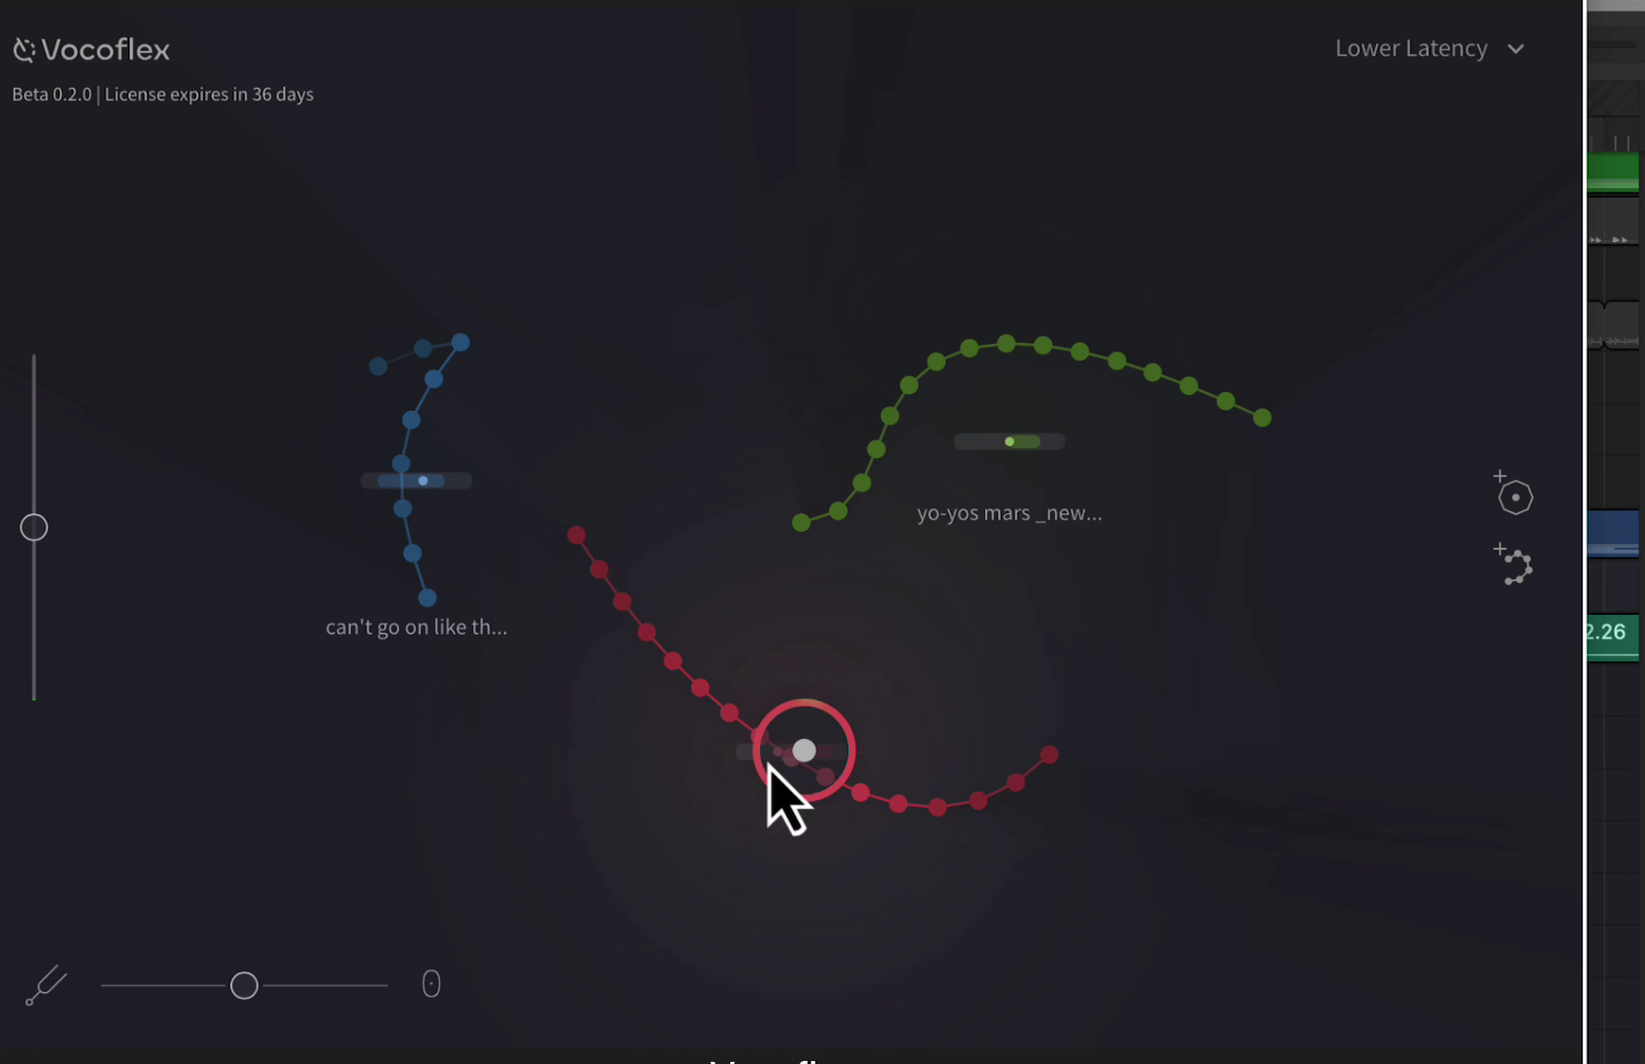
{"action": "left_click", "coordinate": [806, 755]}
- Move the light probe onto the "can't go on like th..." curve, and across to the inner part of the yo-yos mars curve
{"action": "left_click_drag", "start_coordinate": [814, 763], "coordinate": [412, 439]}
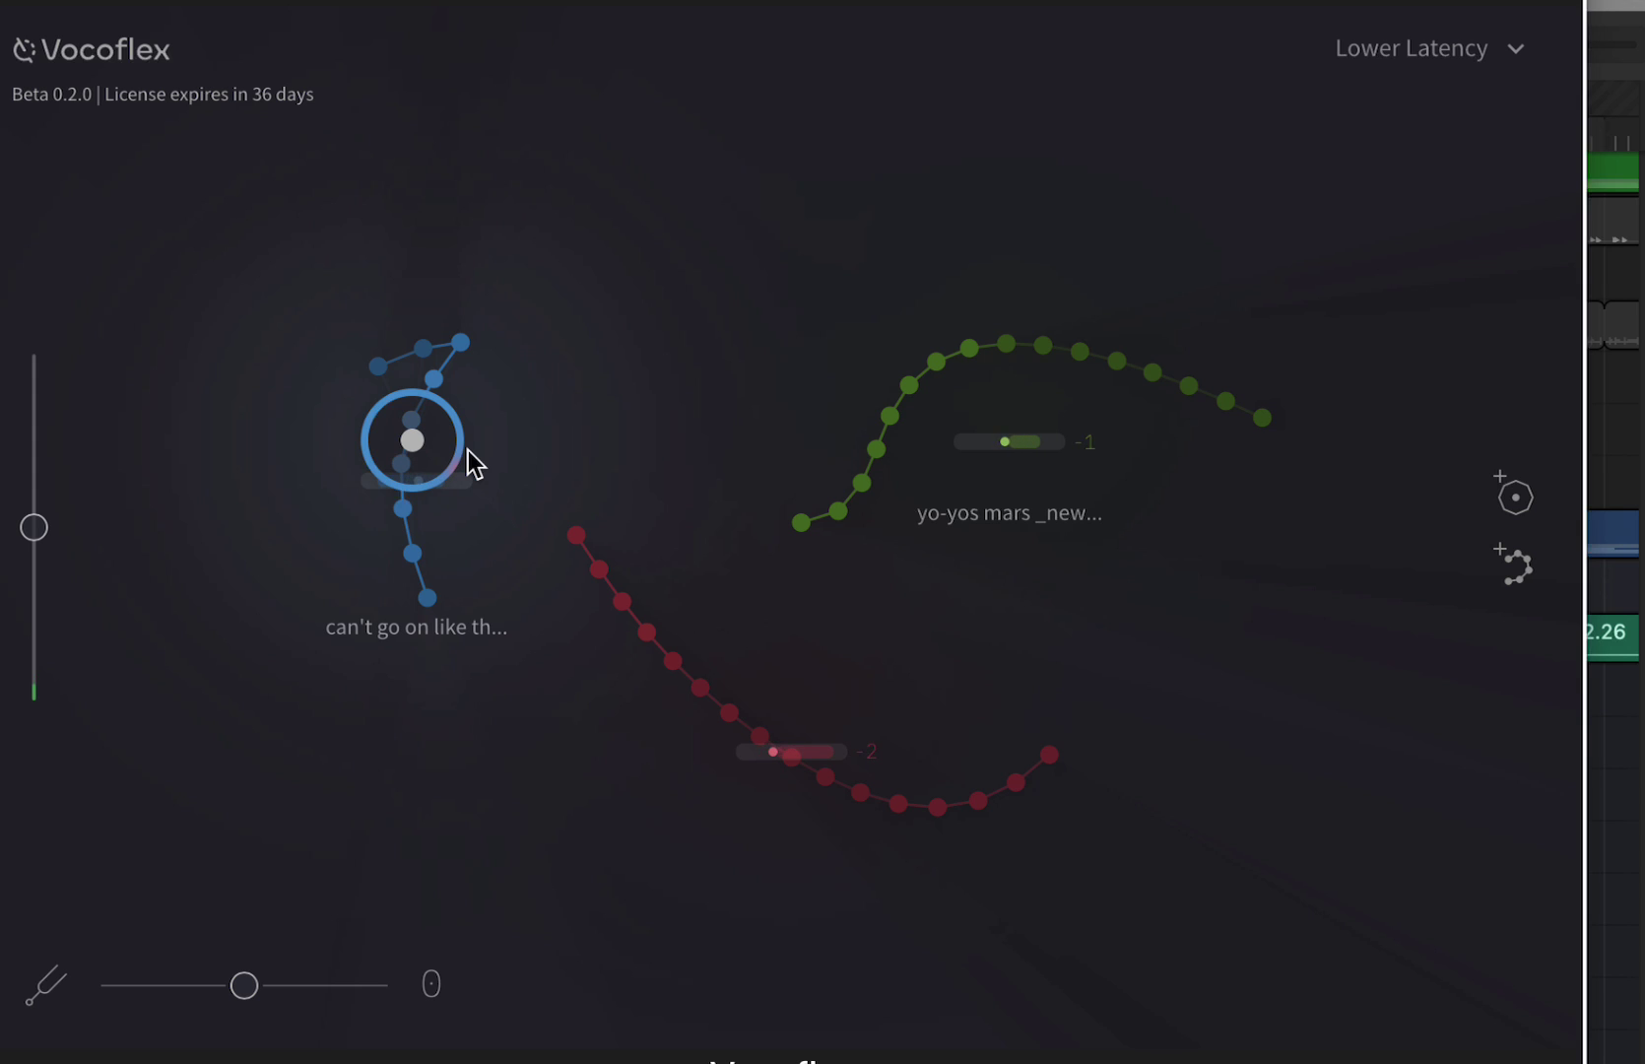
{"action": "left_click_drag", "start_coordinate": [469, 454], "coordinate": [898, 376]}
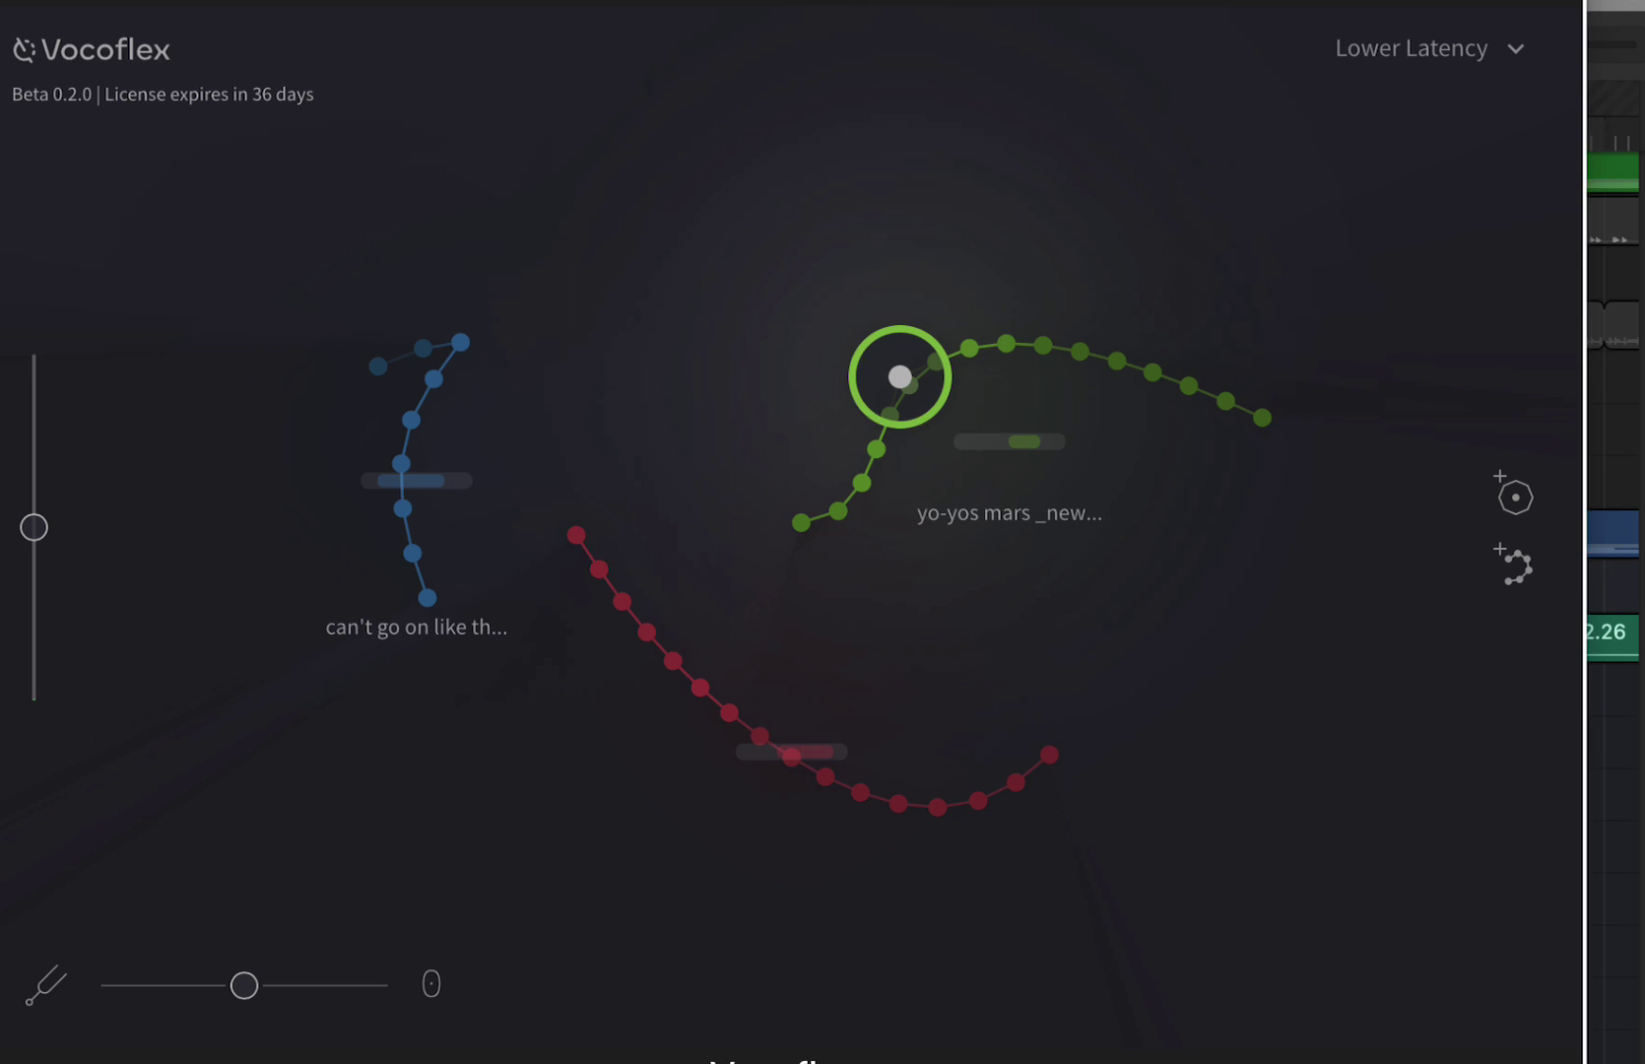
{"action": "left_click_drag", "start_coordinate": [679, 0], "coordinate": [600, 38]}
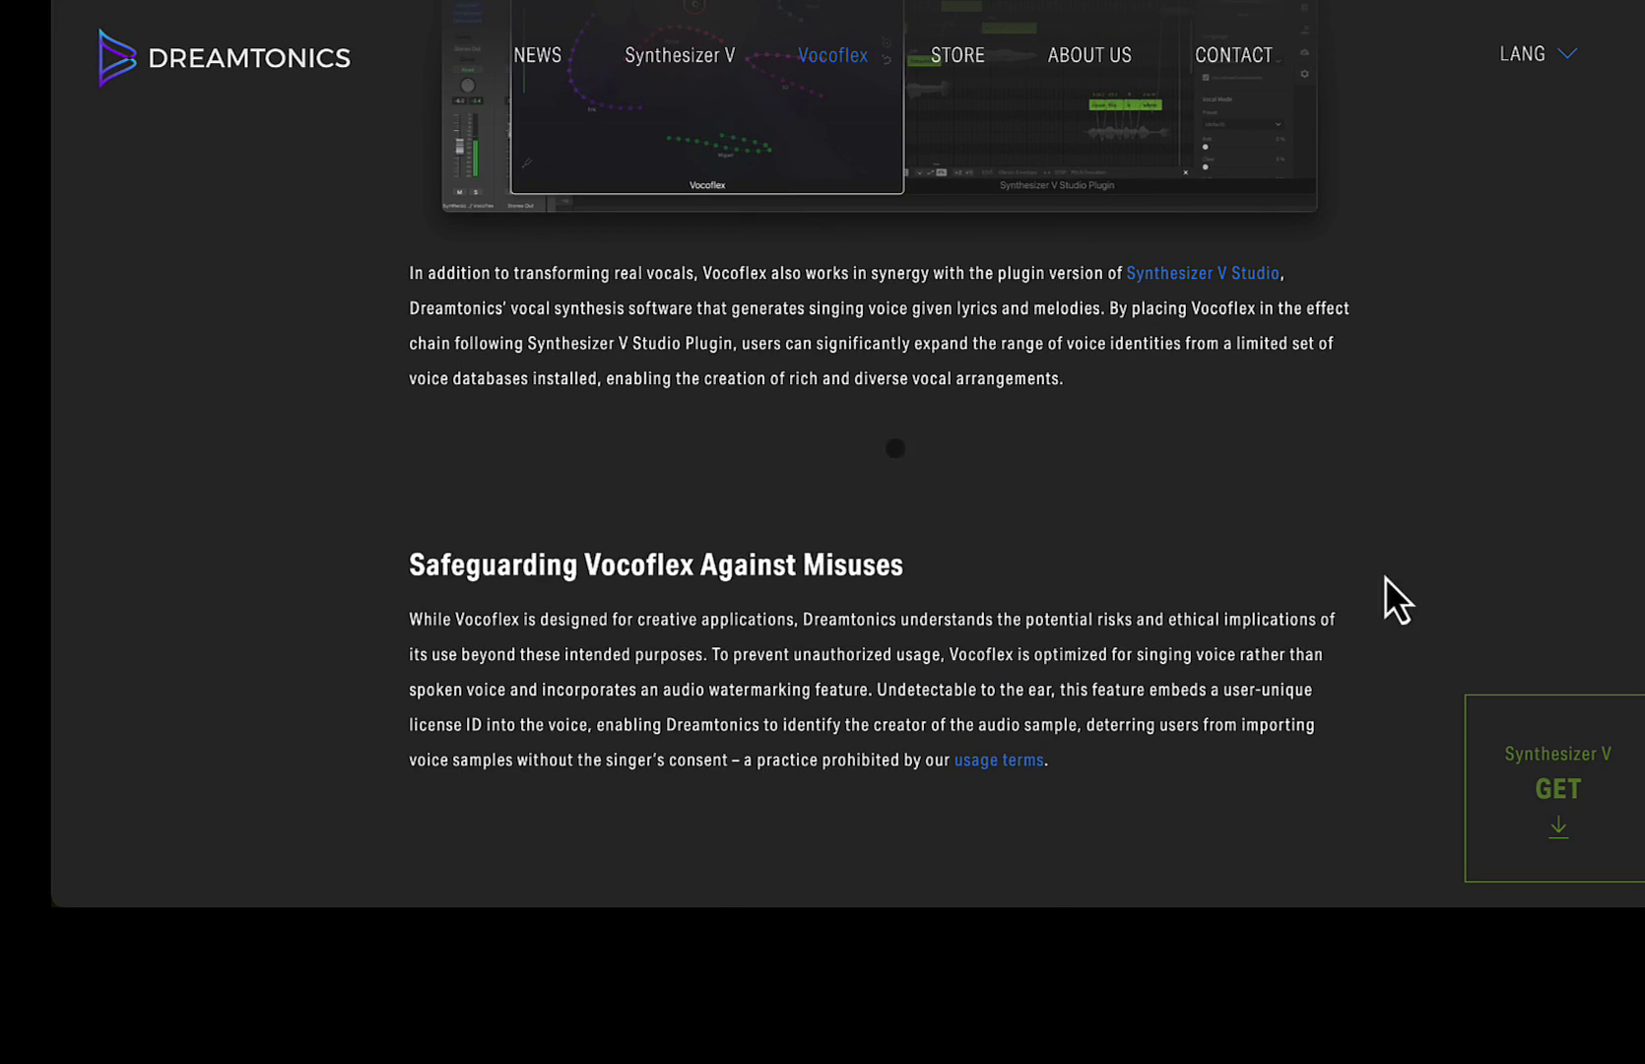
- Review the section on using Vocoflex with Synthesizer V Studio on the Dreamtonics web page
{"action": "scroll", "coordinate": [1425, 589], "scroll_direction": "up", "scroll_amount": 5}
{"action": "scroll", "coordinate": [1425, 589], "scroll_direction": "down", "scroll_amount": 1}
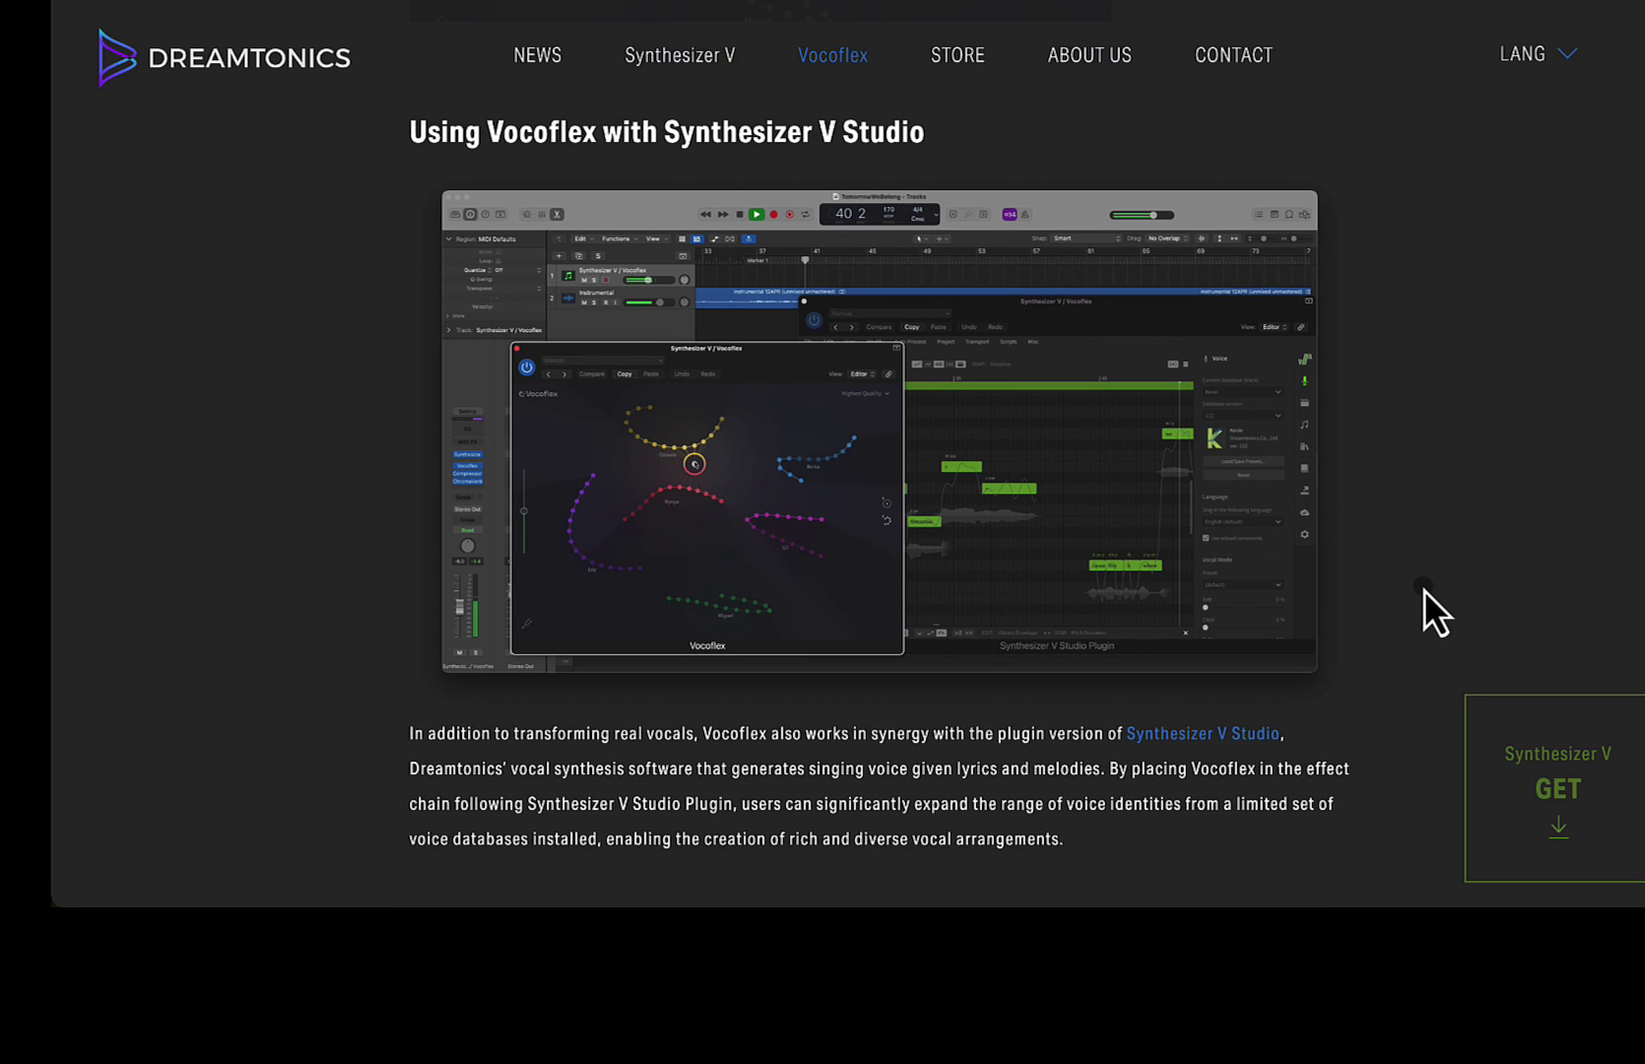